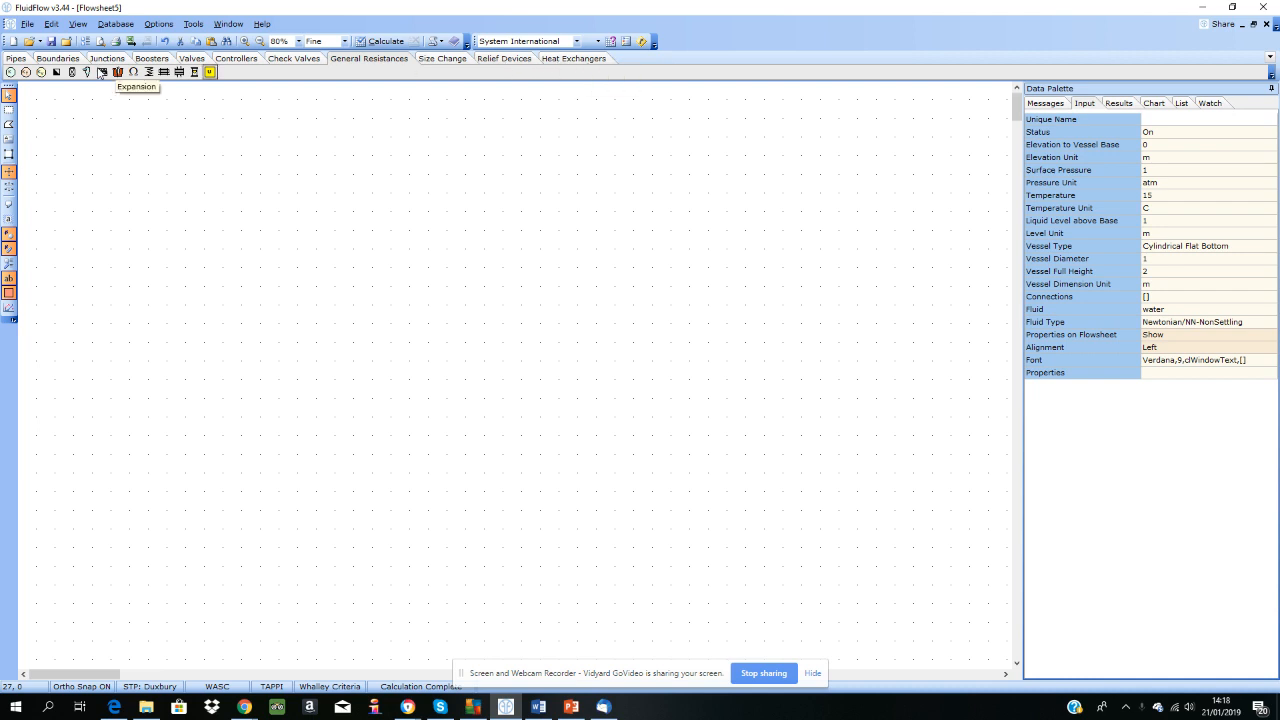
Step: Review the component categories available for the flowsheet, from pipes and boundaries through valves and controllers to heat exchangers
{"action": "left_click", "coordinate": [16, 59]}
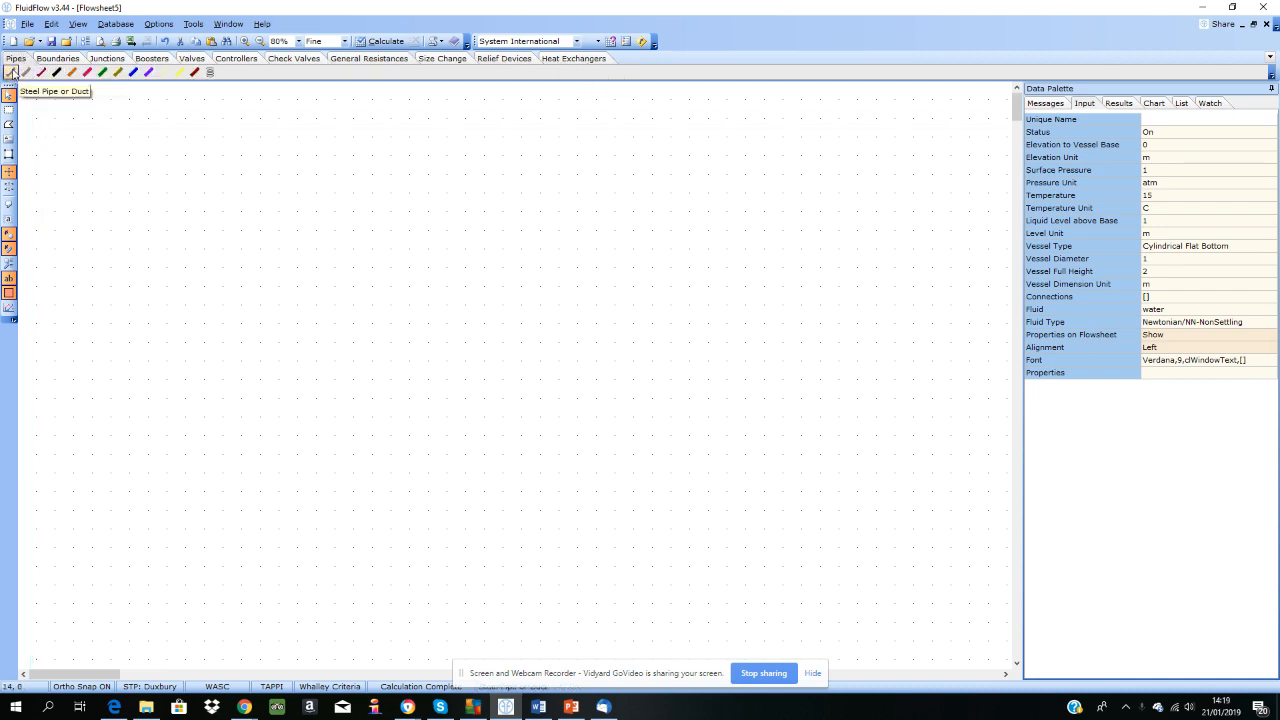
{"action": "left_click", "coordinate": [73, 62]}
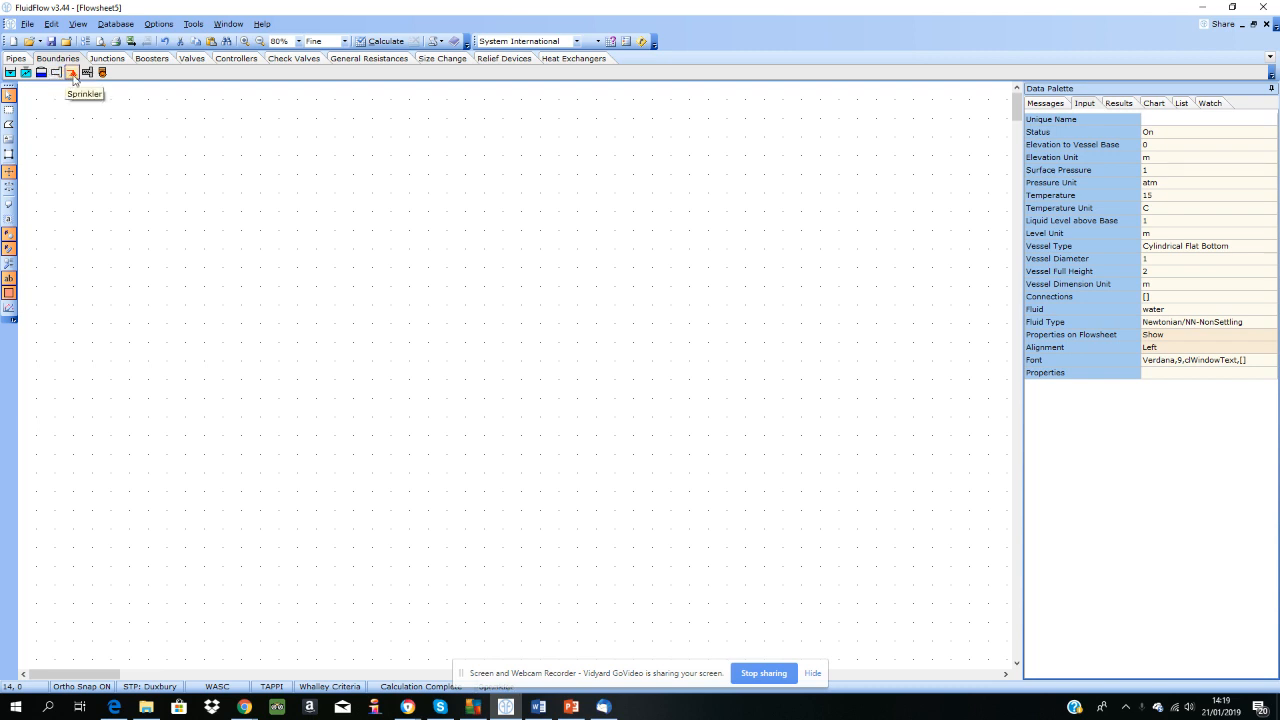
{"action": "left_click", "coordinate": [98, 60]}
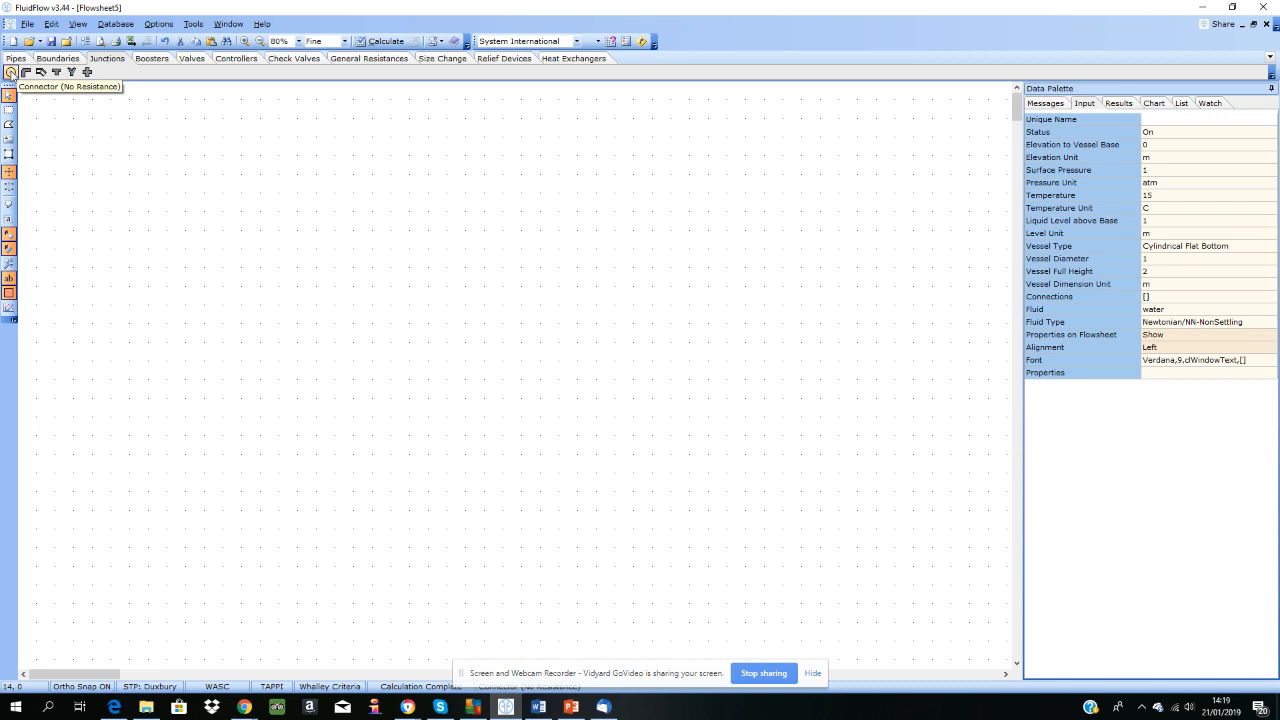
{"action": "left_click", "coordinate": [150, 59]}
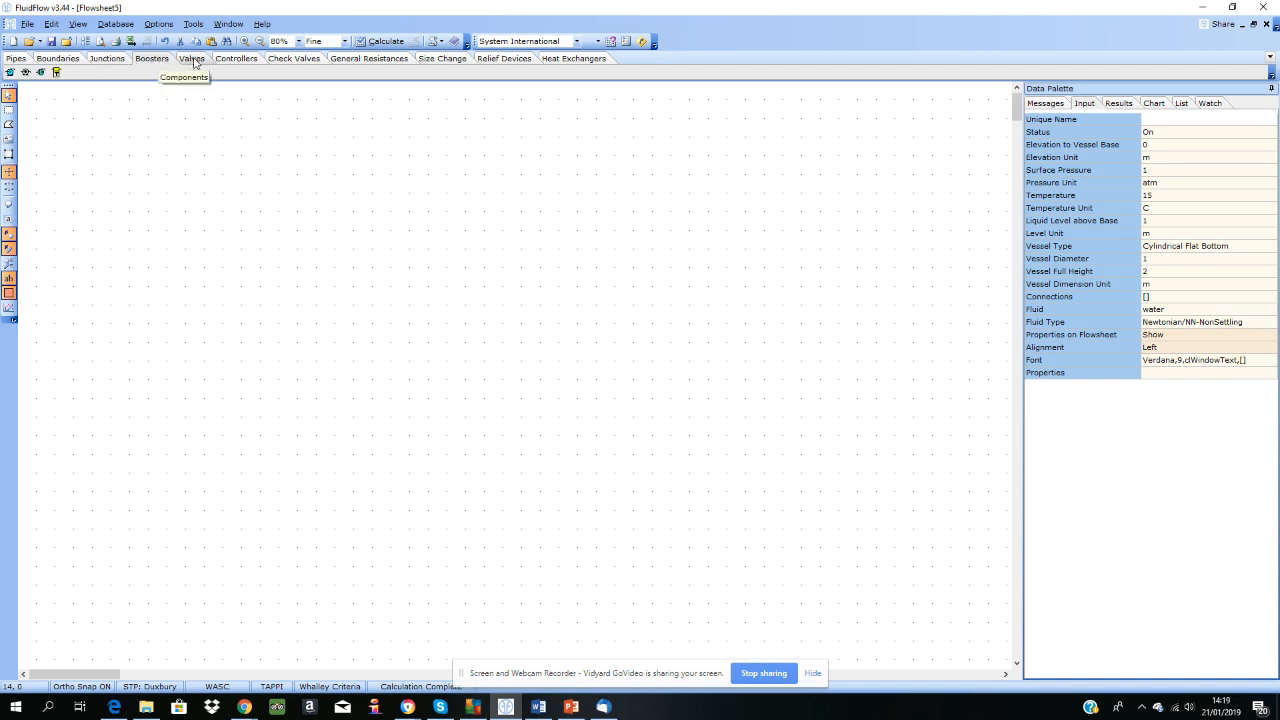
{"action": "left_click", "coordinate": [193, 60]}
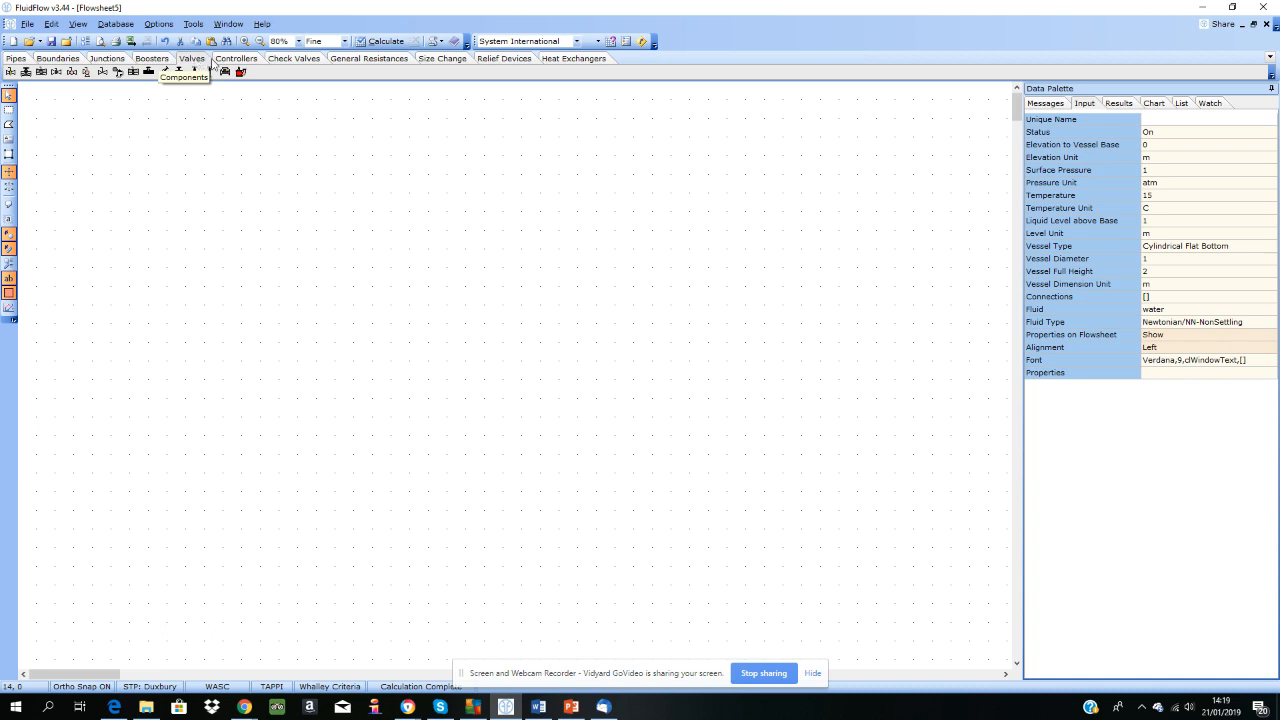
{"action": "left_click", "coordinate": [245, 60]}
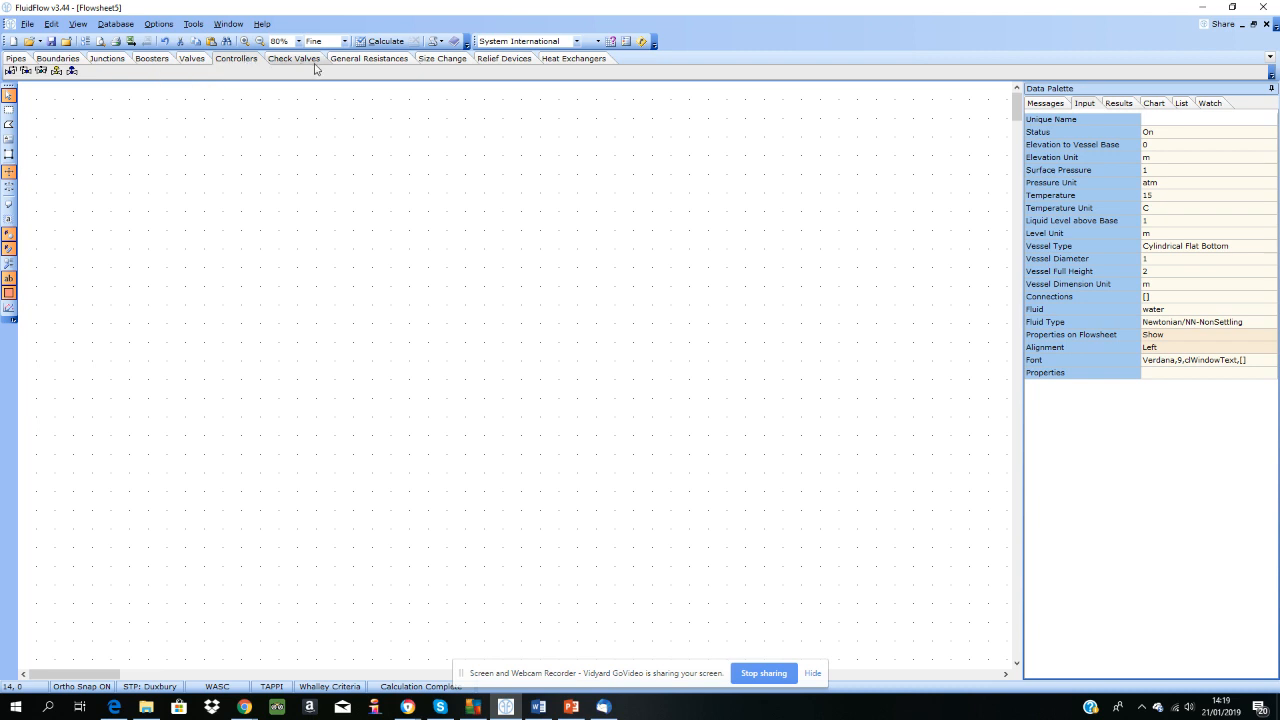
{"action": "left_click", "coordinate": [355, 63]}
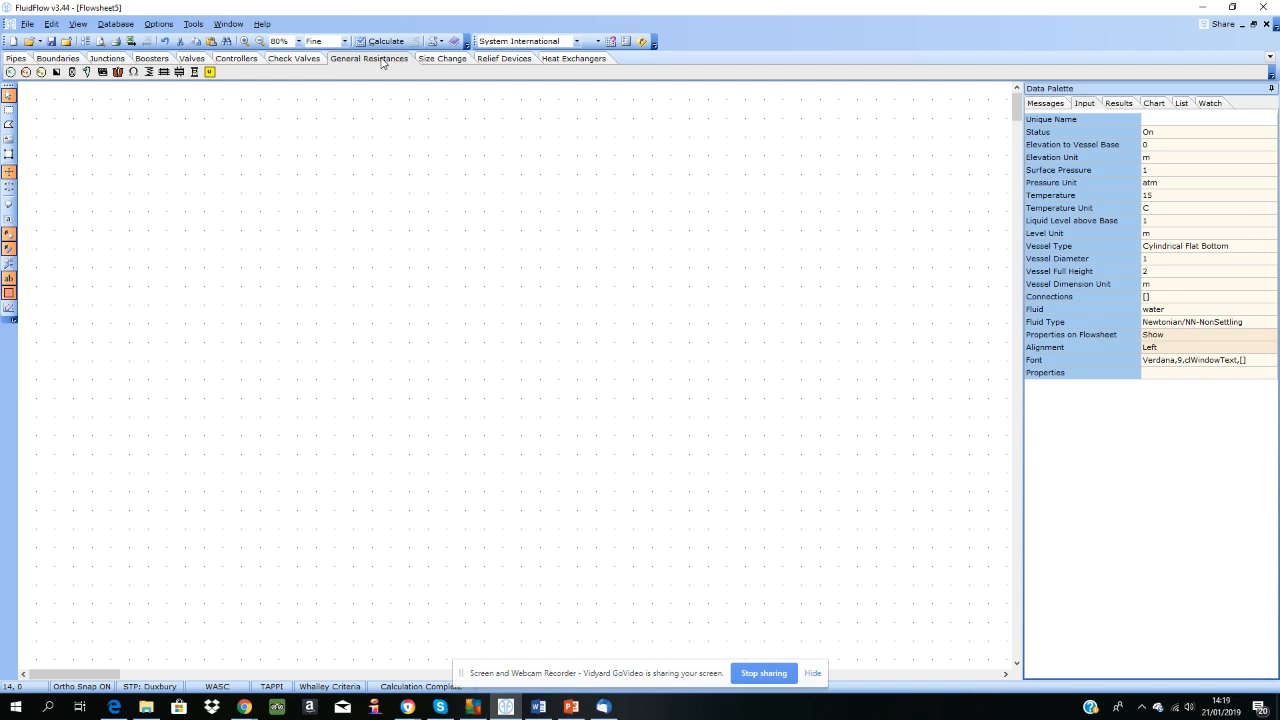
{"action": "left_click", "coordinate": [432, 61]}
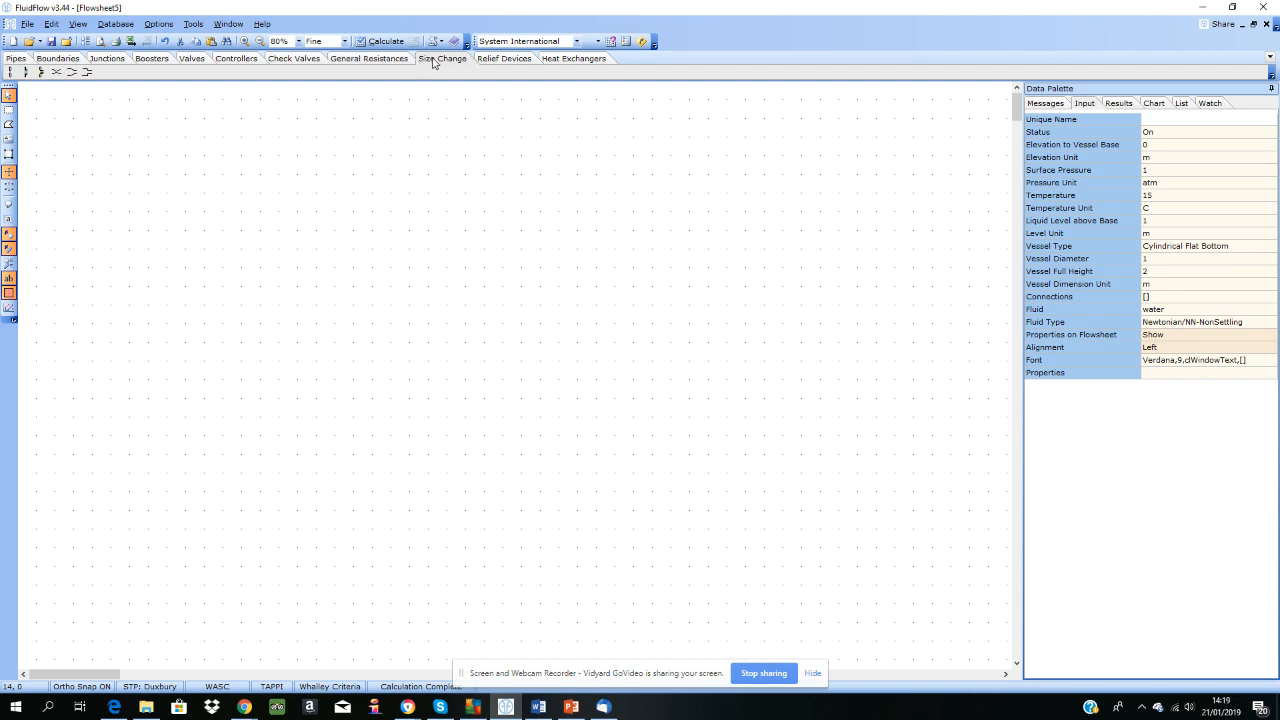
{"action": "left_click", "coordinate": [518, 61]}
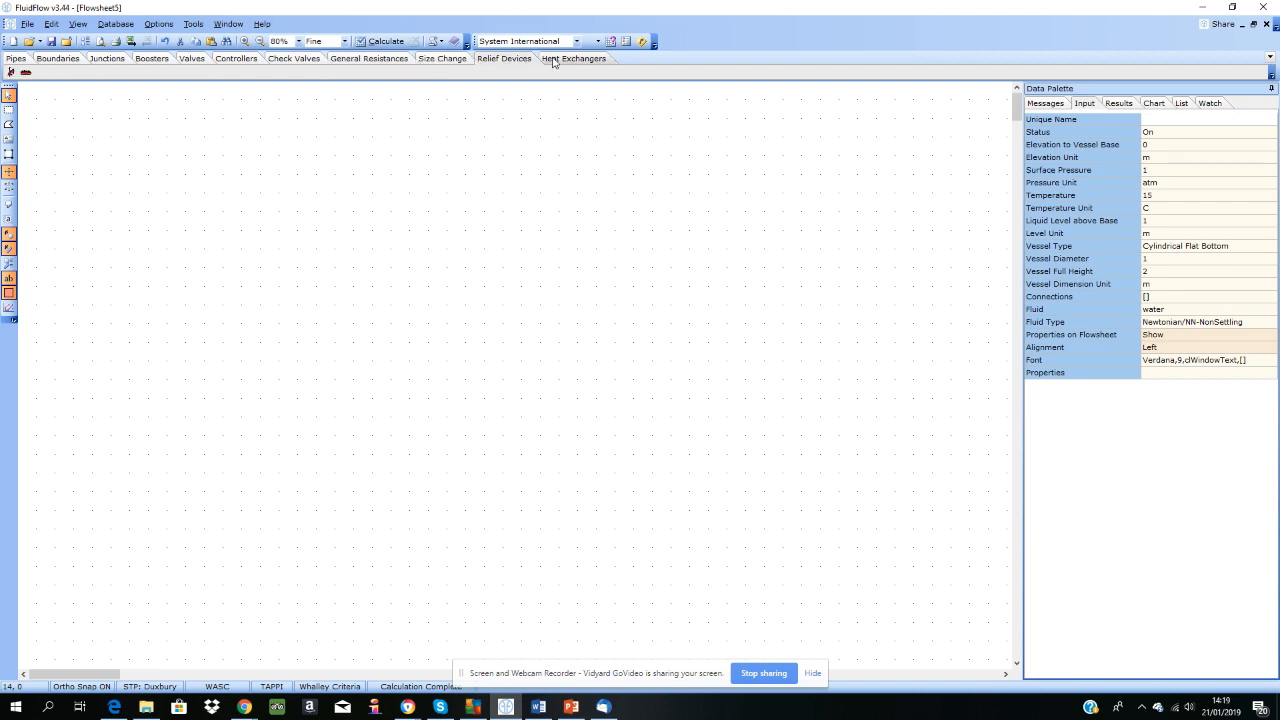
{"action": "left_click", "coordinate": [564, 61]}
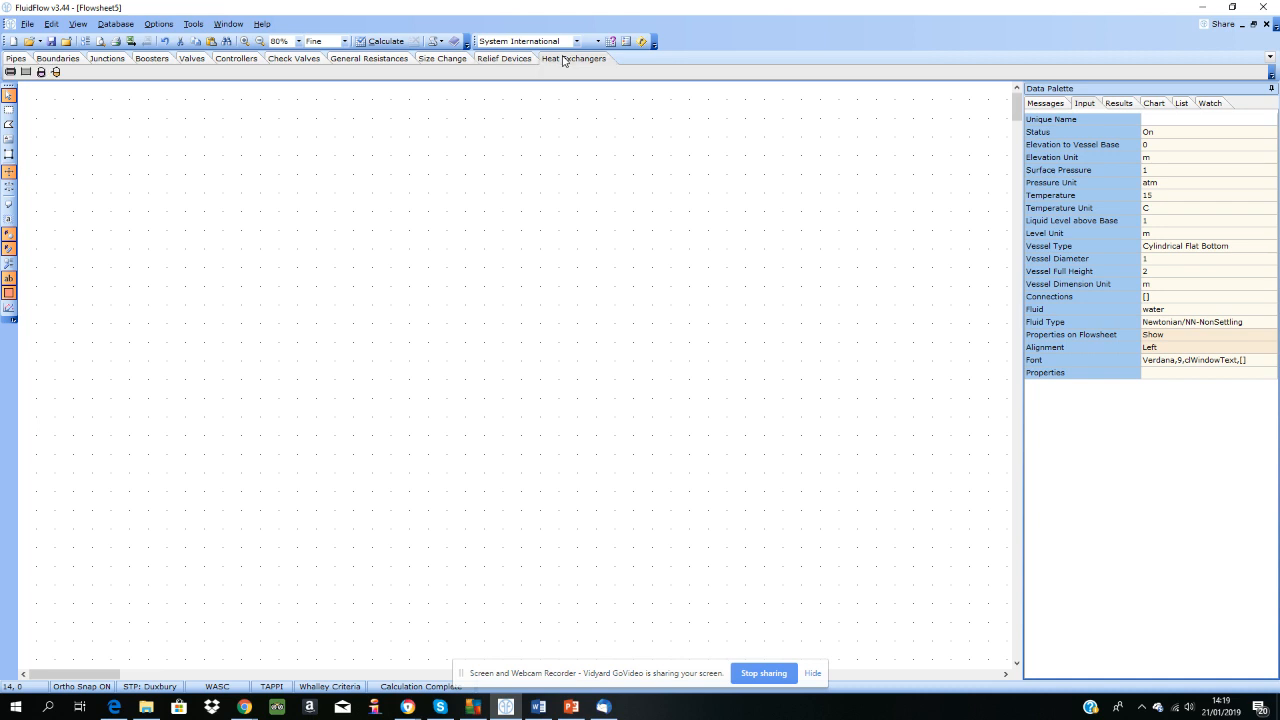
Step: Place two known-pressure boundaries on the flowsheet, one near the upper left and one directly below it
{"action": "left_click", "coordinate": [72, 64]}
{"action": "left_click", "coordinate": [10, 72]}
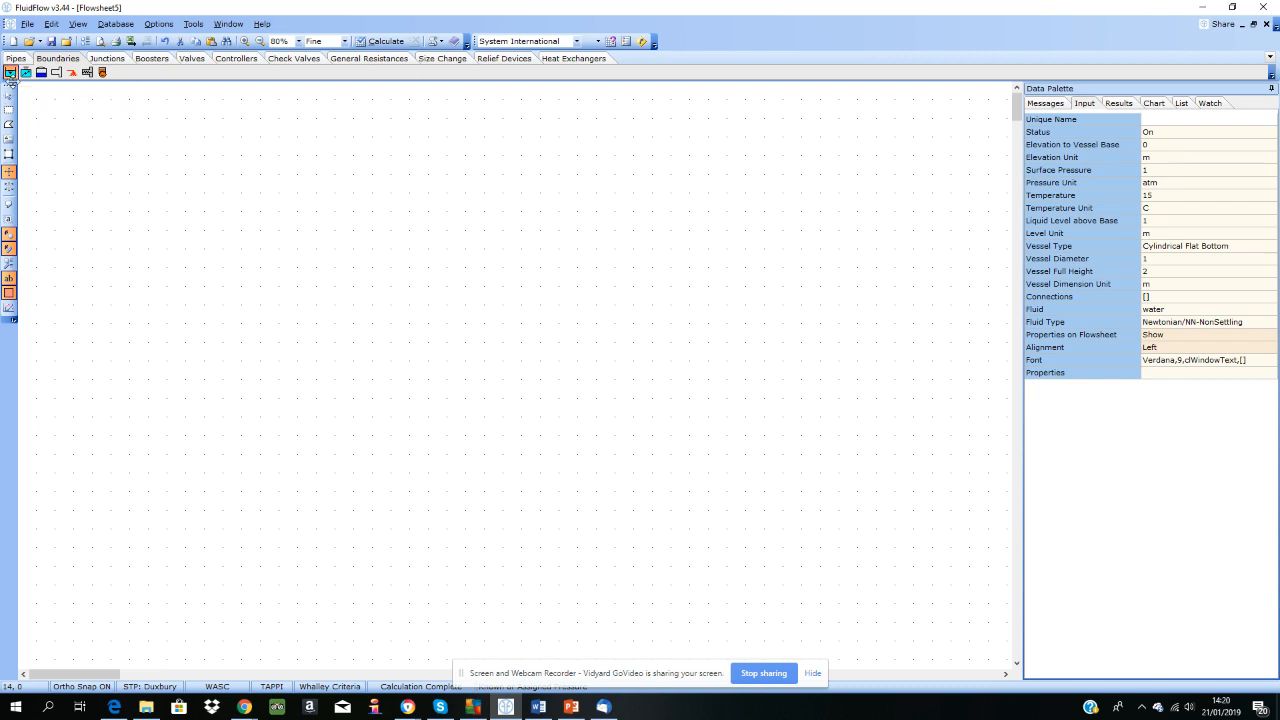
{"action": "left_click", "coordinate": [112, 175]}
{"action": "left_click", "coordinate": [110, 491]}
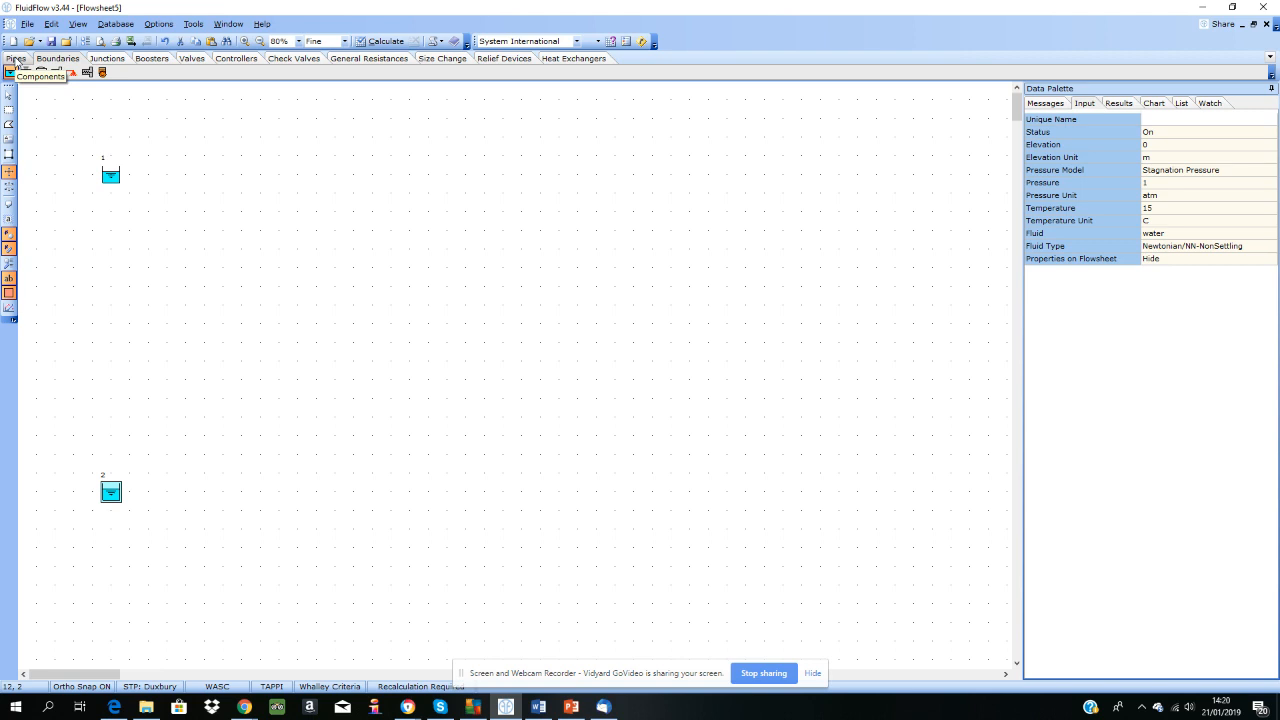
Step: Draw a rectangular pipe loop connecting the lower boundary to the upper boundary, with bends at the two far corners
{"action": "left_click", "coordinate": [15, 59]}
{"action": "left_click", "coordinate": [12, 72]}
{"action": "mouse_move", "coordinate": [110, 492]}
{"action": "left_mouse_down"}
{"action": "mouse_move", "coordinate": [820, 489]}
{"action": "mouse_move", "coordinate": [820, 176]}
{"action": "mouse_move", "coordinate": [110, 176]}
{"action": "left_mouse_up"}
Step: Draw three vertical cross pipes between the upper and lower pipe runs, forming tee junctions at their ends
{"action": "left_click_drag", "start_coordinate": [260, 176], "coordinate": [260, 493]}
{"action": "left_click", "coordinate": [410, 176]}
{"action": "left_click_drag", "start_coordinate": [435, 335], "coordinate": [410, 491]}
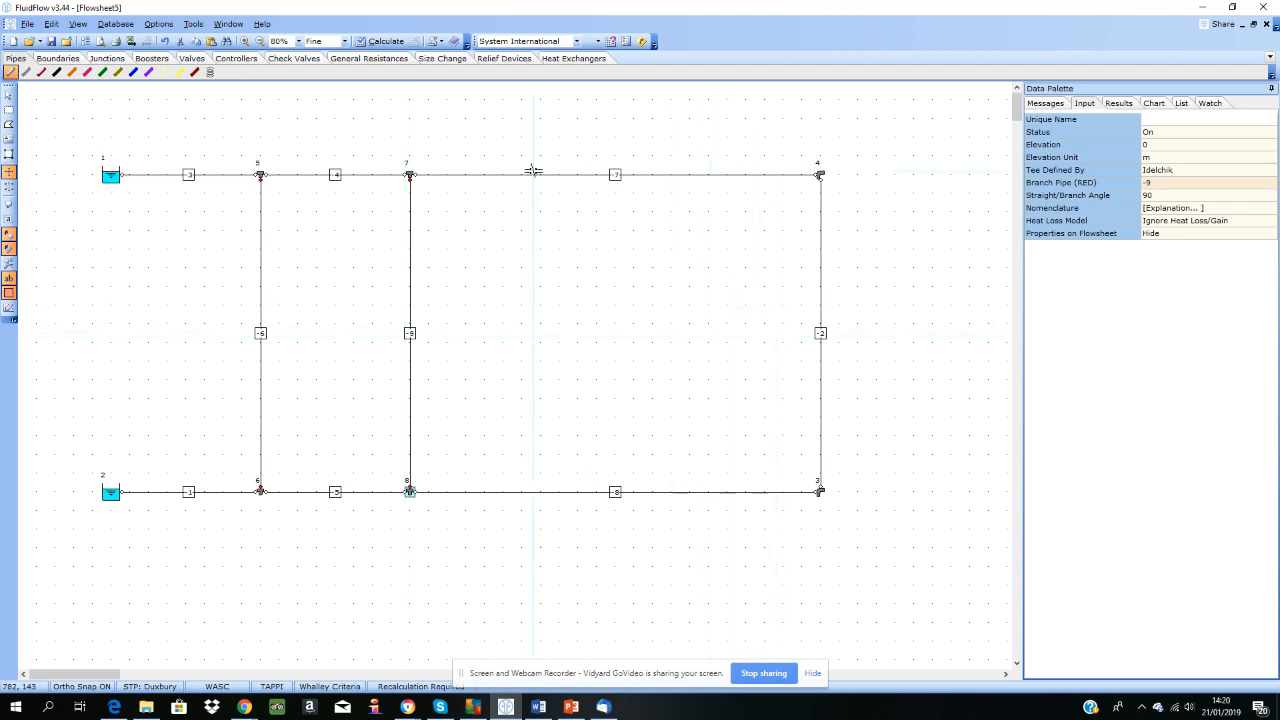
{"action": "left_click", "coordinate": [596, 175]}
{"action": "left_click_drag", "start_coordinate": [596, 175], "coordinate": [596, 491]}
{"action": "left_click", "coordinate": [9, 95]}
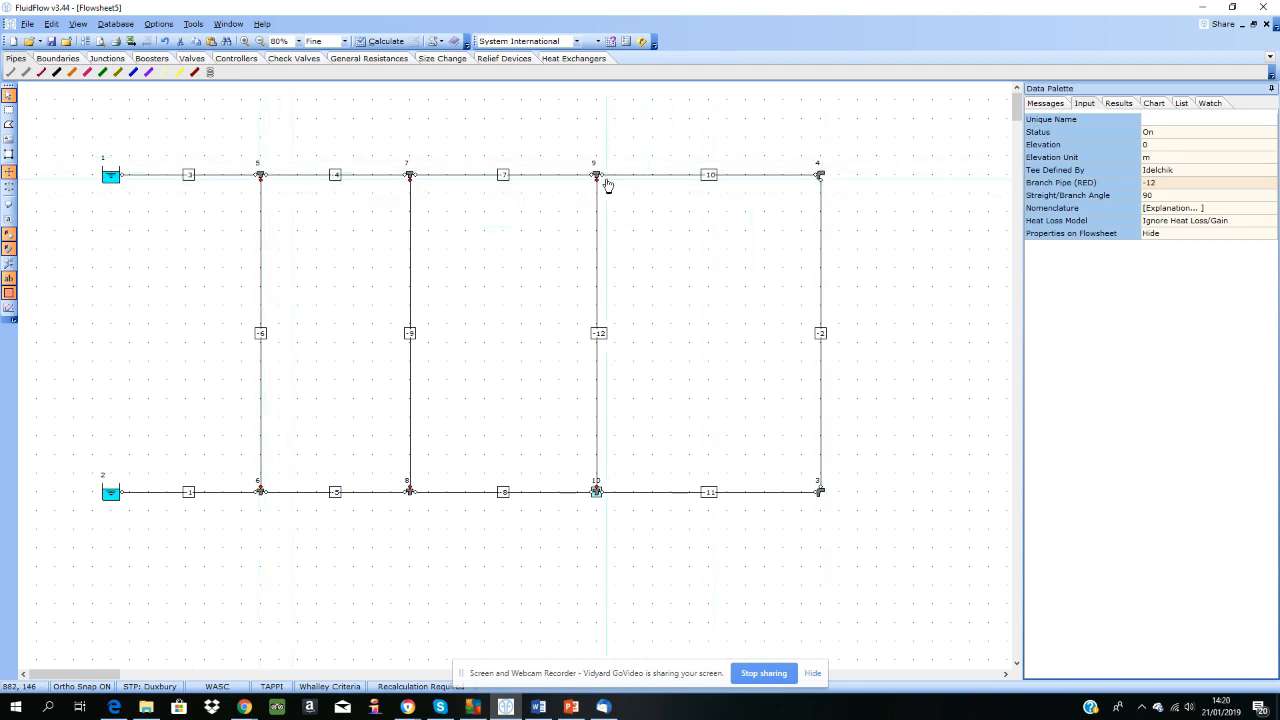
Step: Rotate the two corner bends and the lower tee junctions so their symbols line up with the connected pipes
{"action": "left_click", "coordinate": [821, 177]}
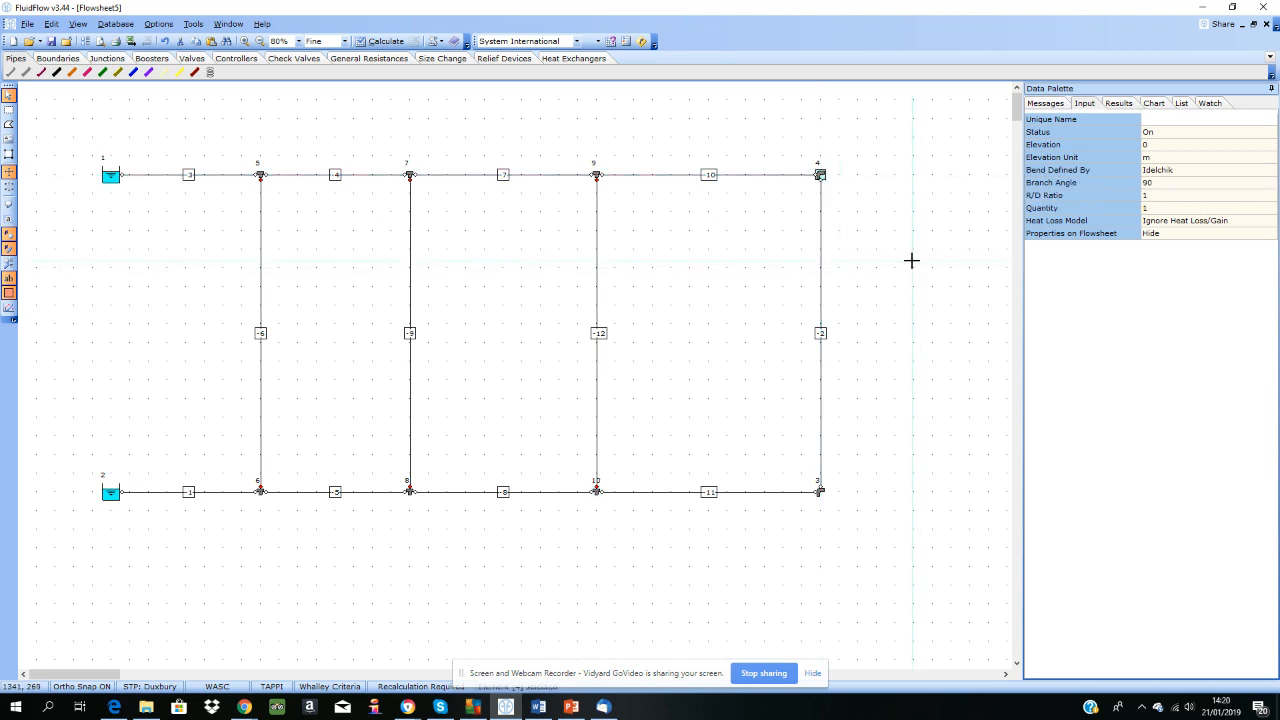
{"action": "right_click", "coordinate": [820, 494]}
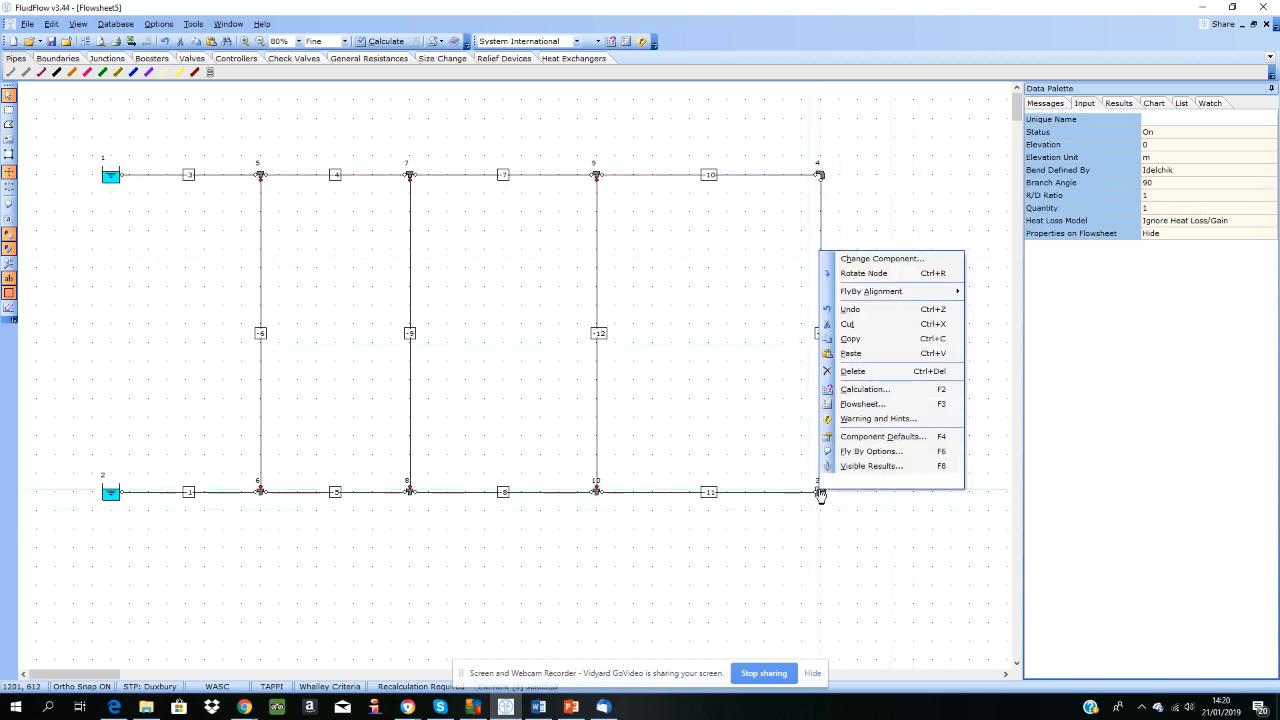
{"action": "left_click", "coordinate": [876, 275]}
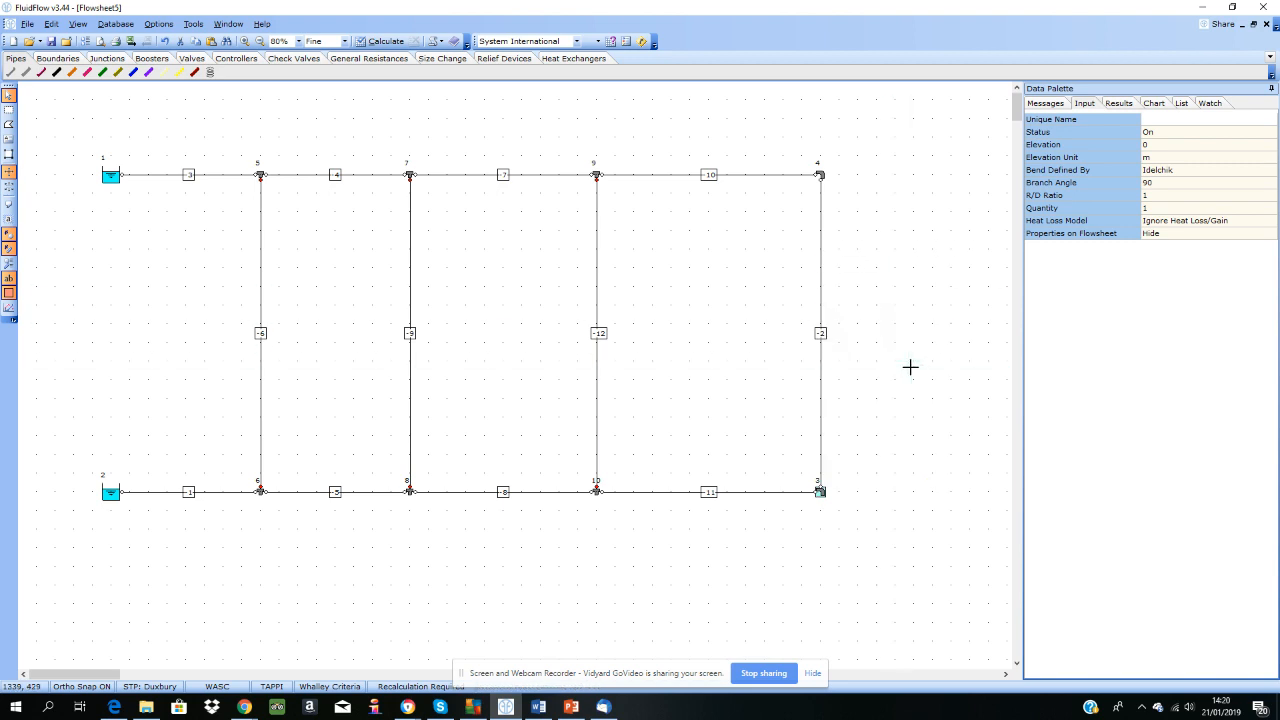
{"action": "left_click", "coordinate": [596, 491]}
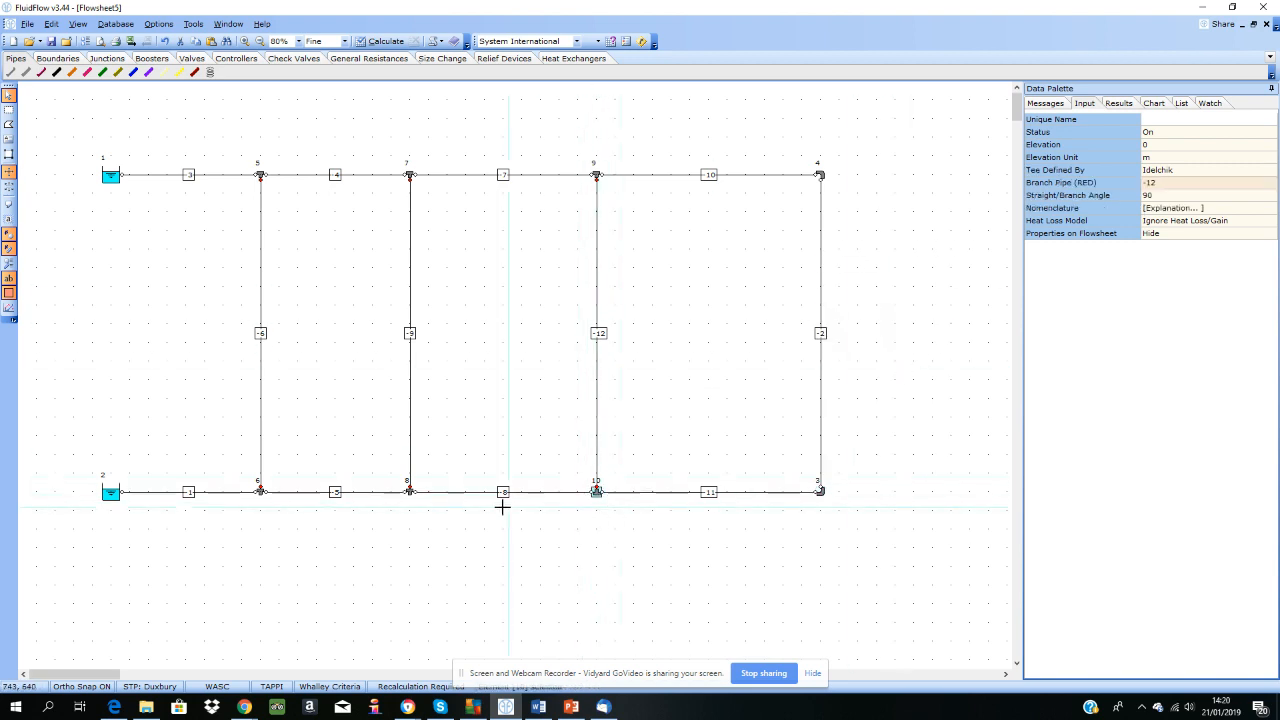
{"action": "left_click", "coordinate": [262, 493]}
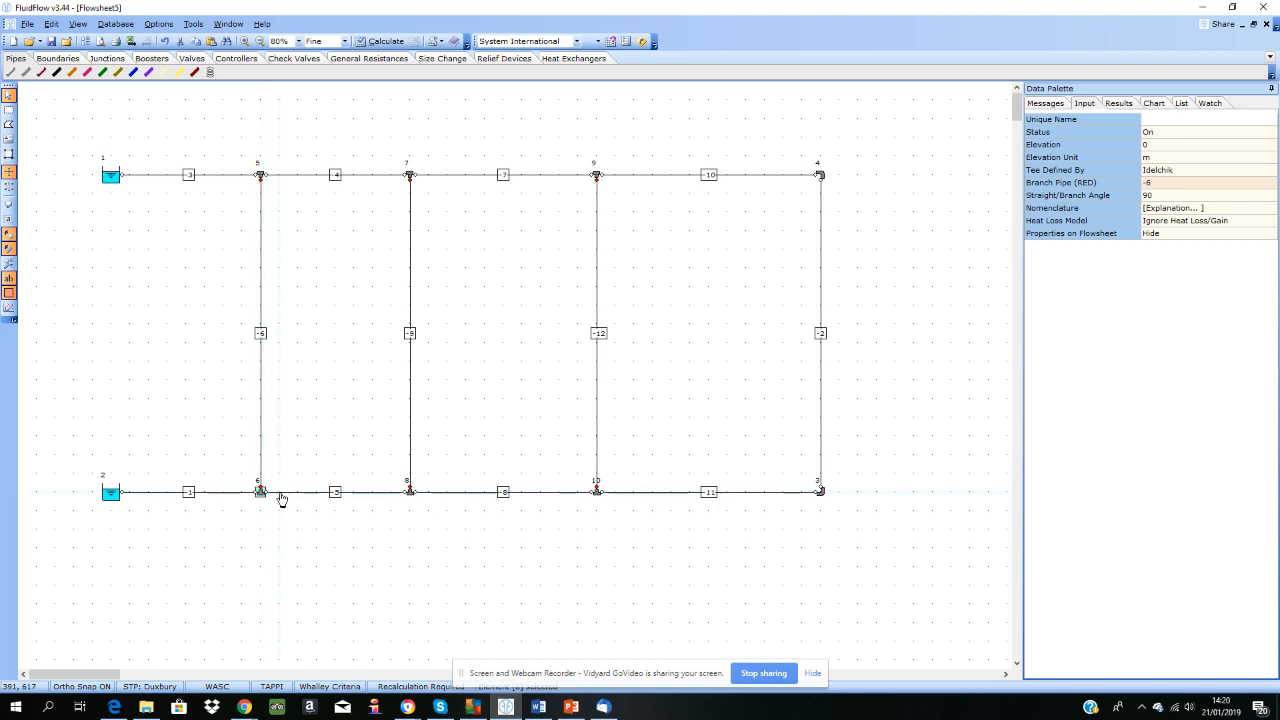
{"action": "left_click", "coordinate": [390, 539]}
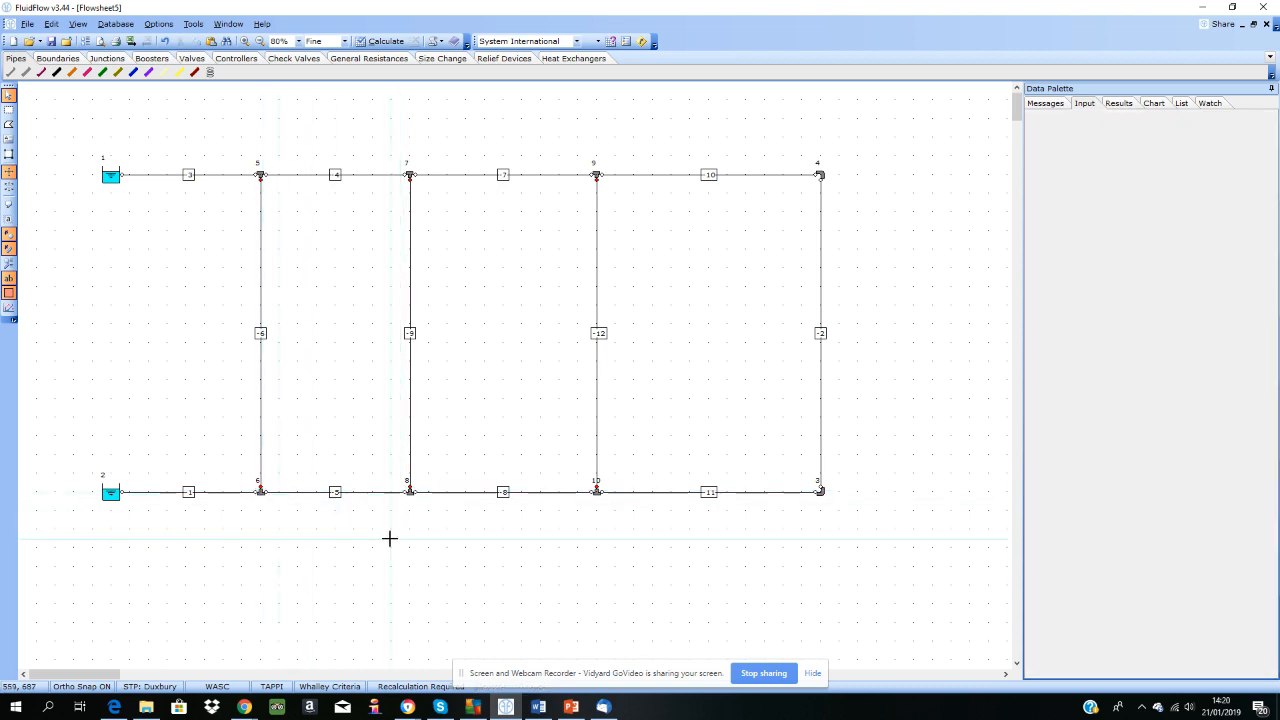
Step: Examine the nomenclature explanation of the first upper tee for both converging and diverging flow, and close it
{"action": "left_click", "coordinate": [260, 176]}
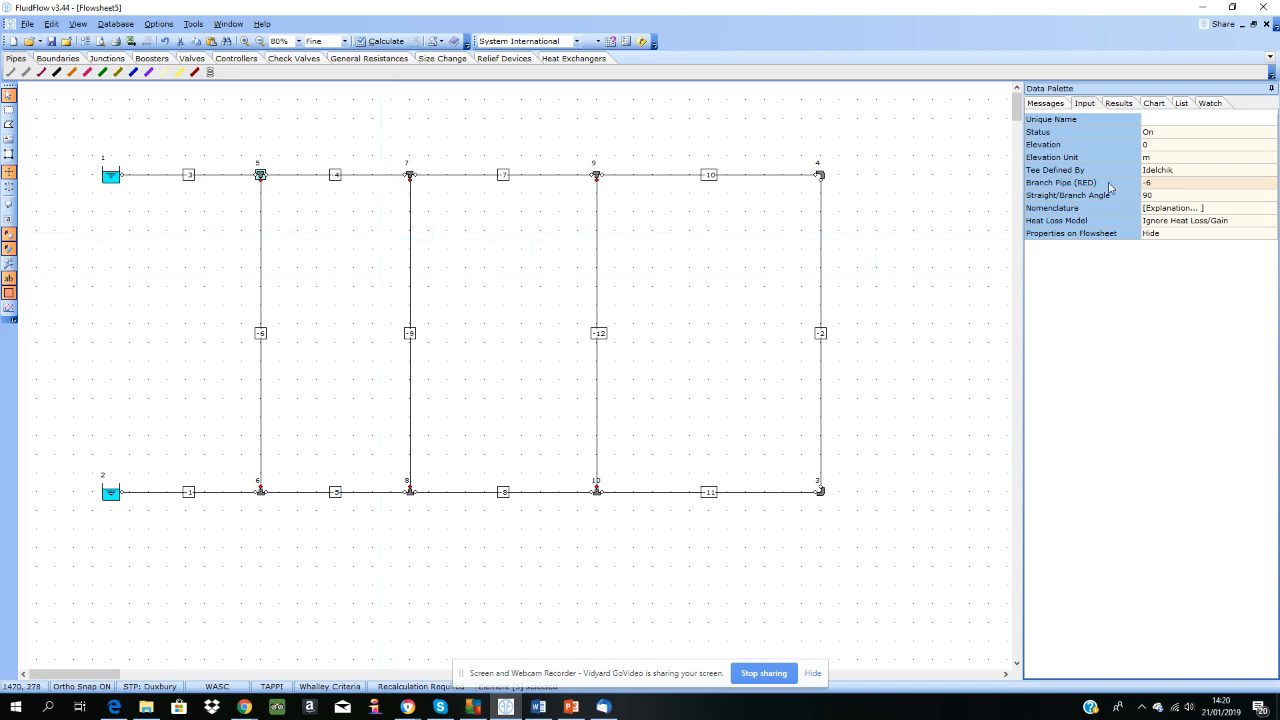
{"action": "left_click", "coordinate": [1184, 209]}
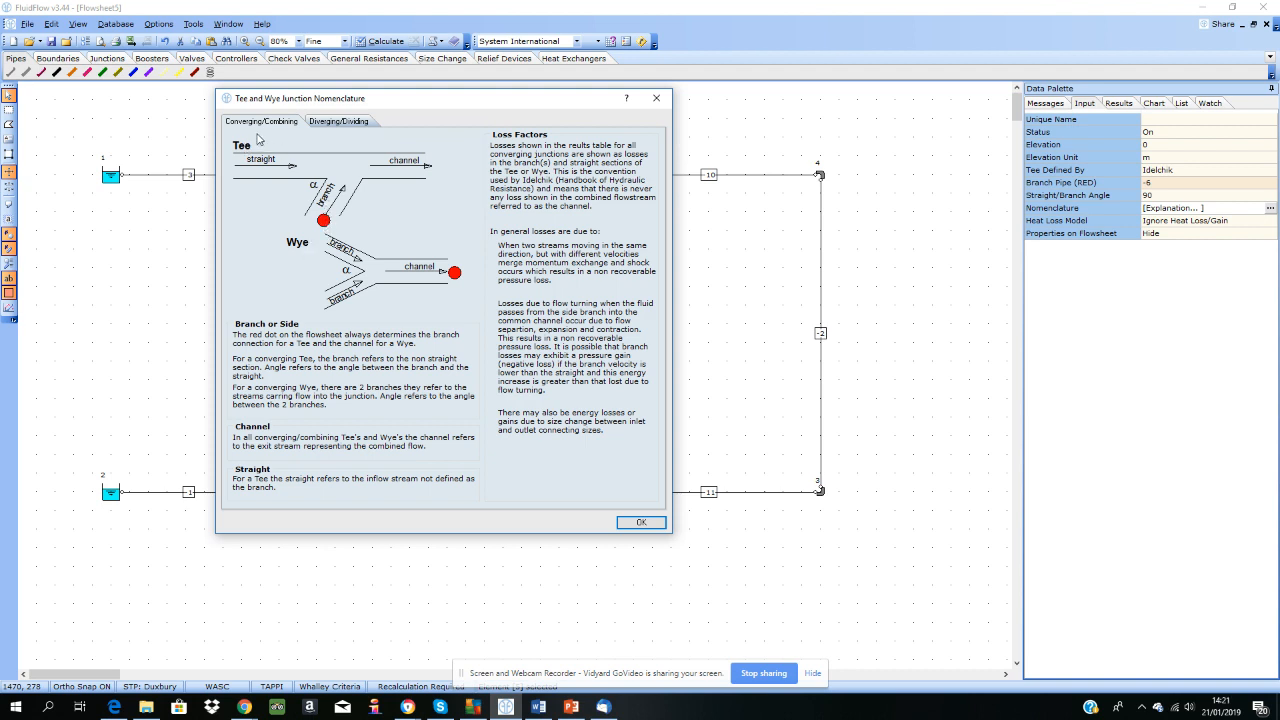
{"action": "left_click", "coordinate": [335, 122]}
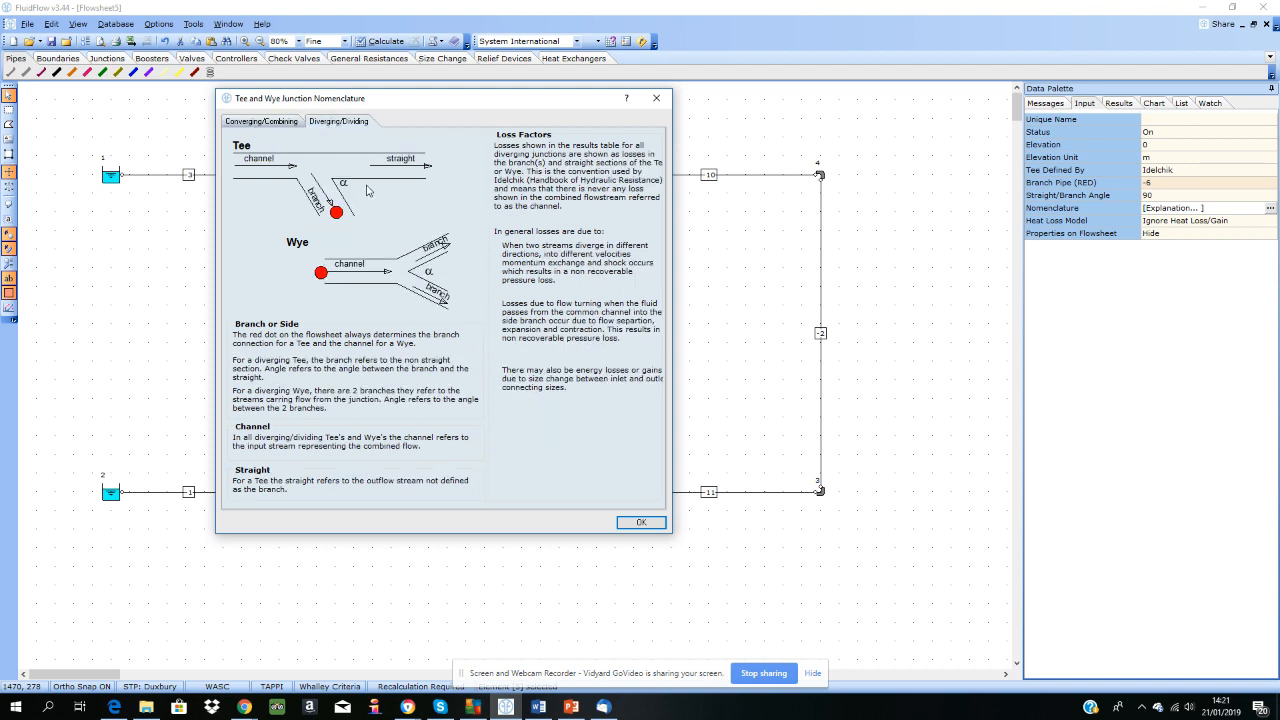
{"action": "left_click", "coordinate": [268, 122]}
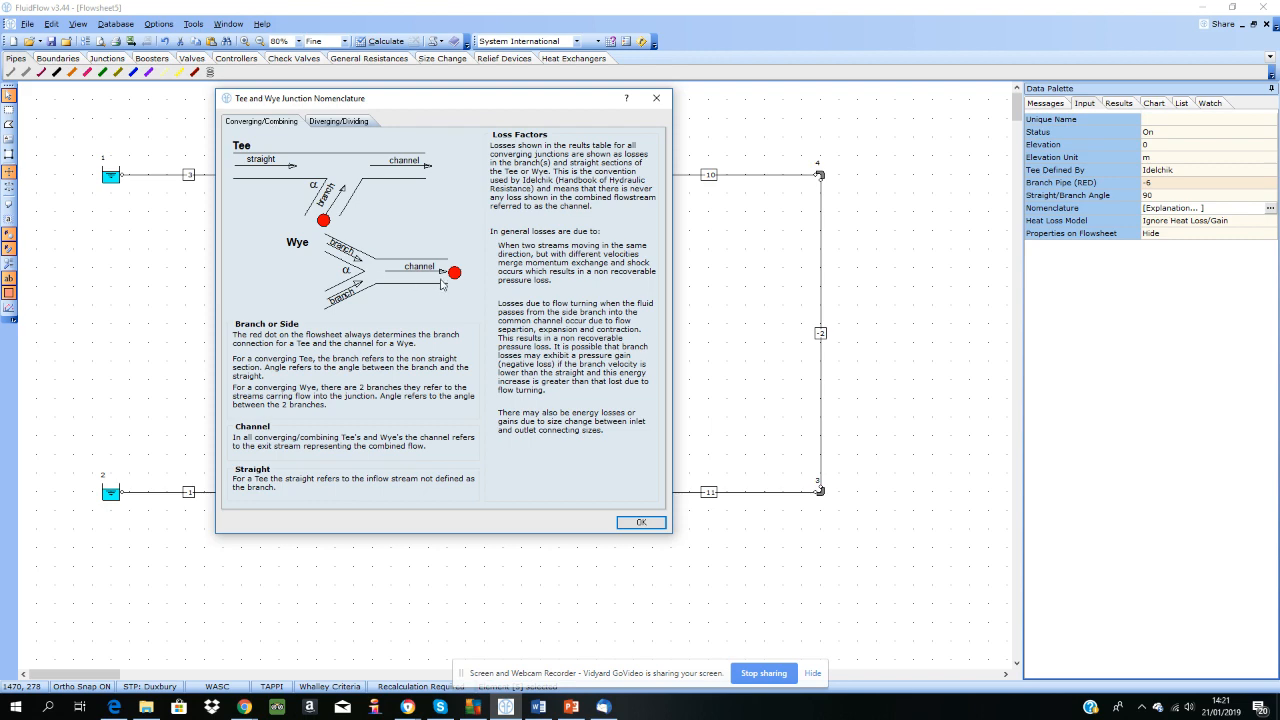
{"action": "left_click", "coordinate": [641, 523]}
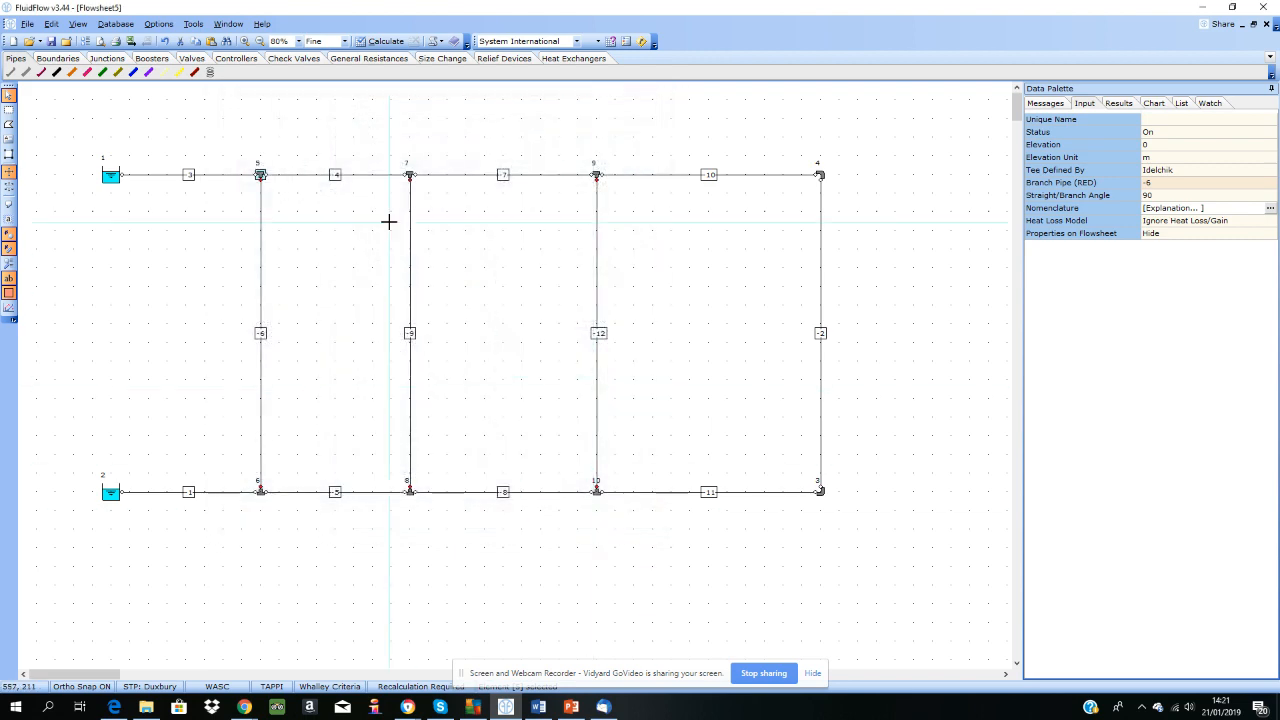
Step: Insert a shell-and-tube heat exchanger in the upper part of each of the four vertical pipes
{"action": "left_click", "coordinate": [456, 62]}
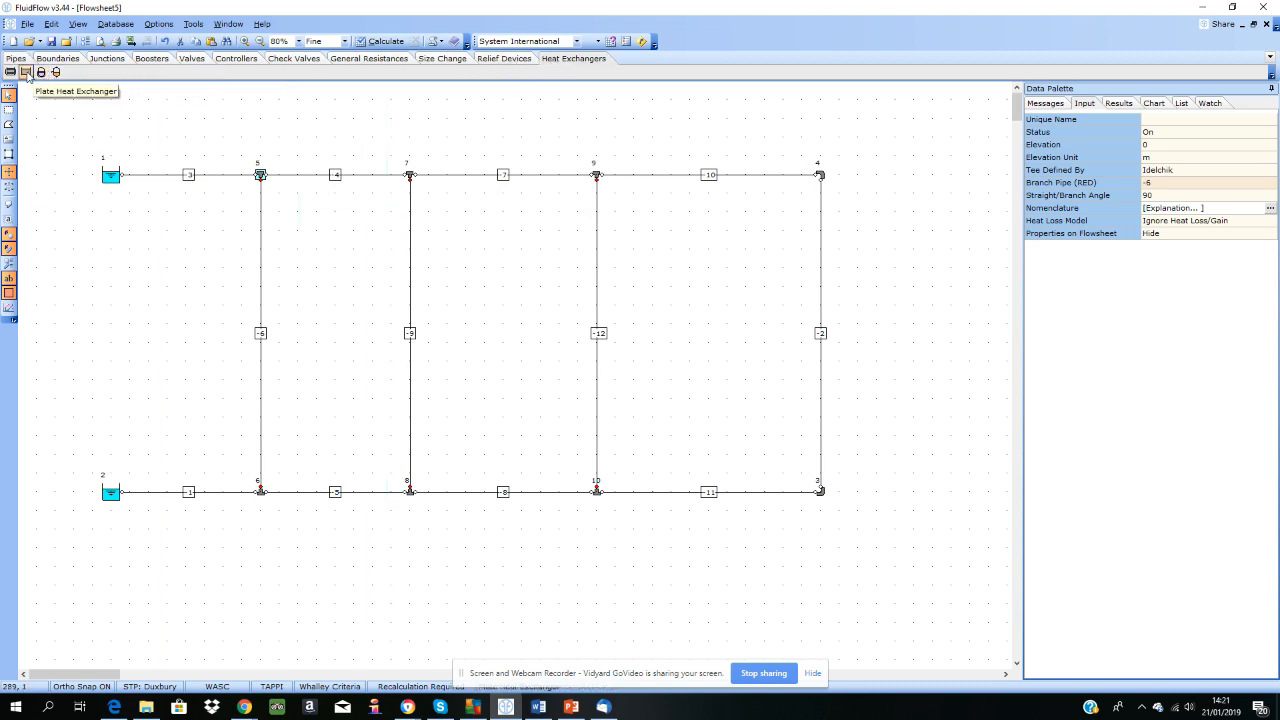
{"action": "left_click", "coordinate": [25, 73]}
{"action": "left_click", "coordinate": [261, 267]}
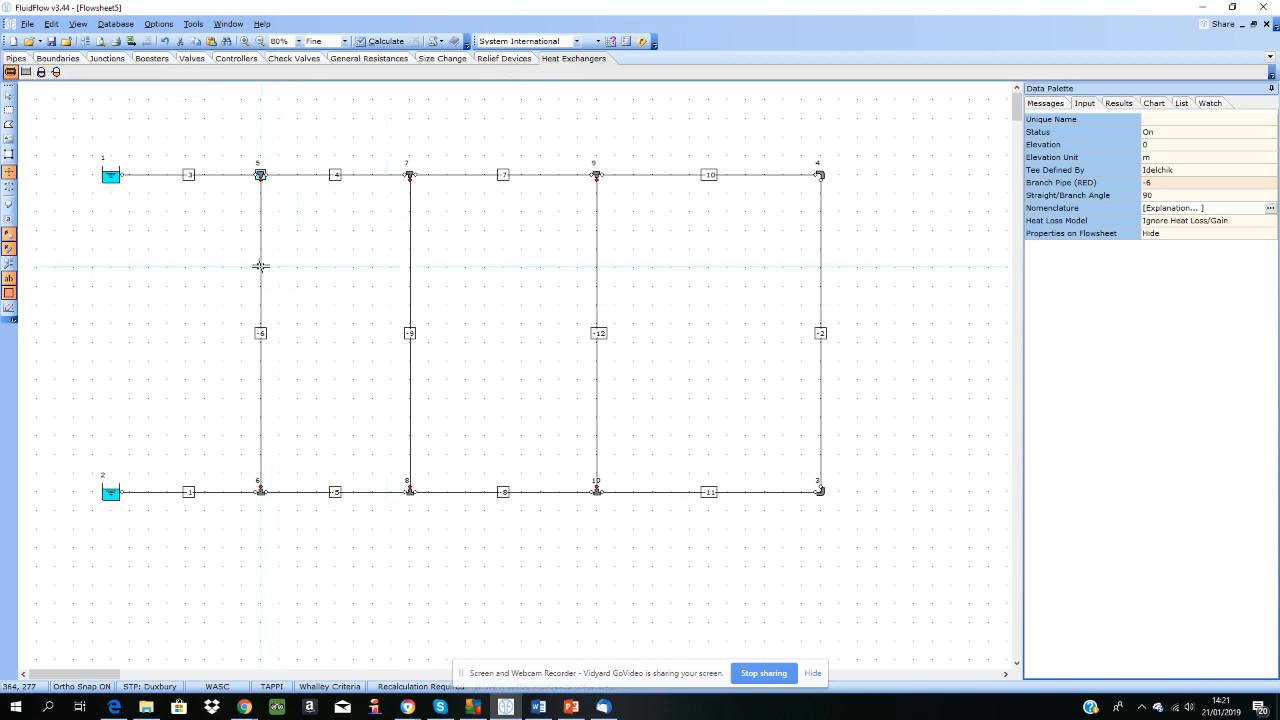
{"action": "left_click", "coordinate": [410, 268]}
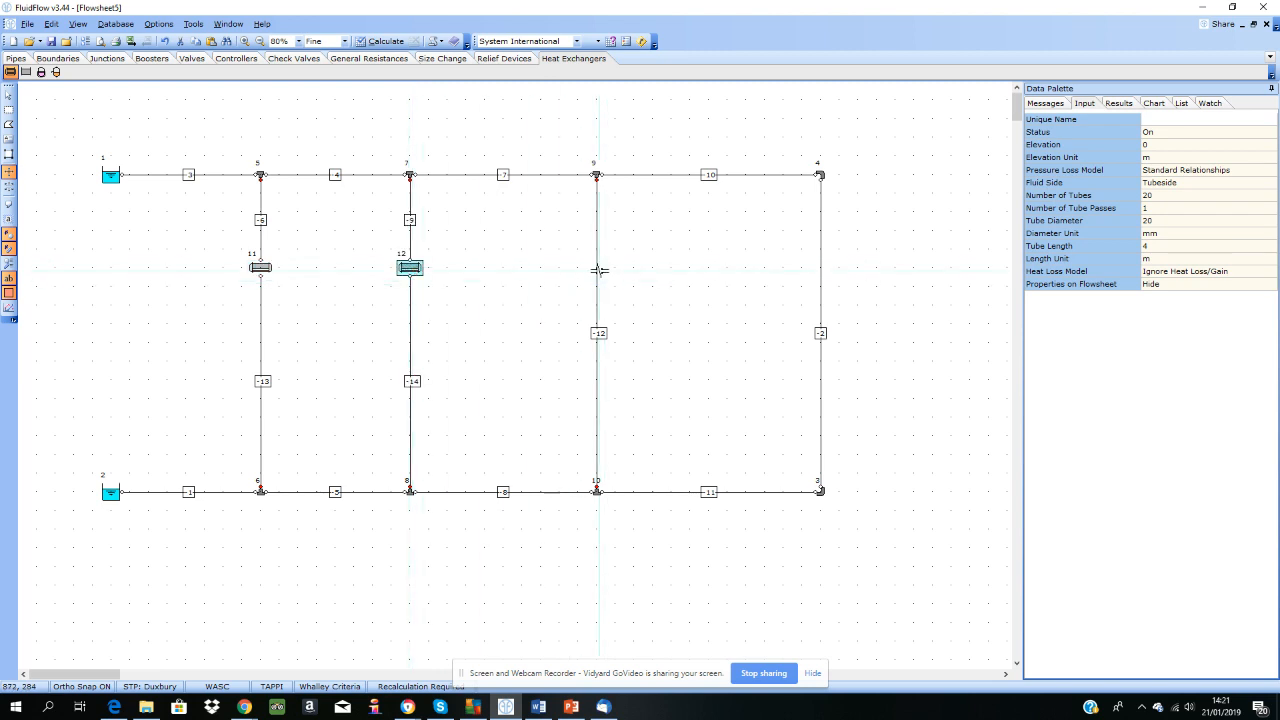
{"action": "left_click", "coordinate": [596, 268]}
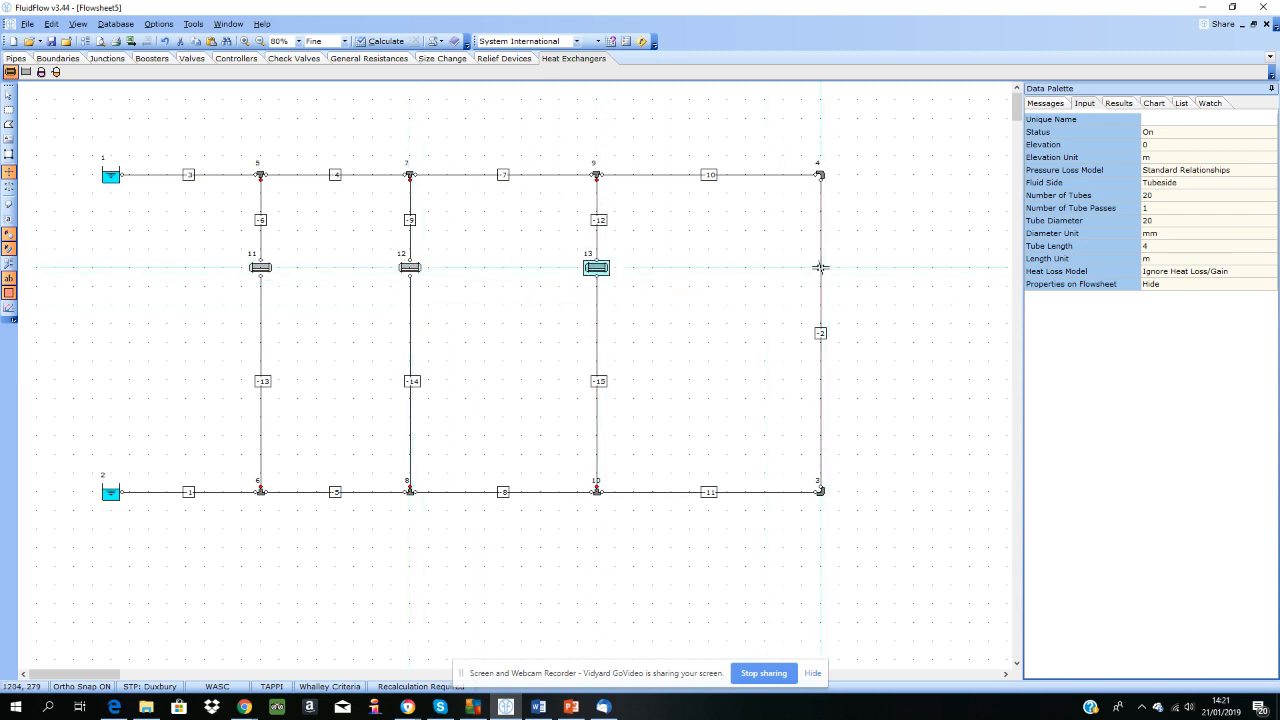
{"action": "left_click", "coordinate": [820, 268]}
{"action": "left_click", "coordinate": [9, 96]}
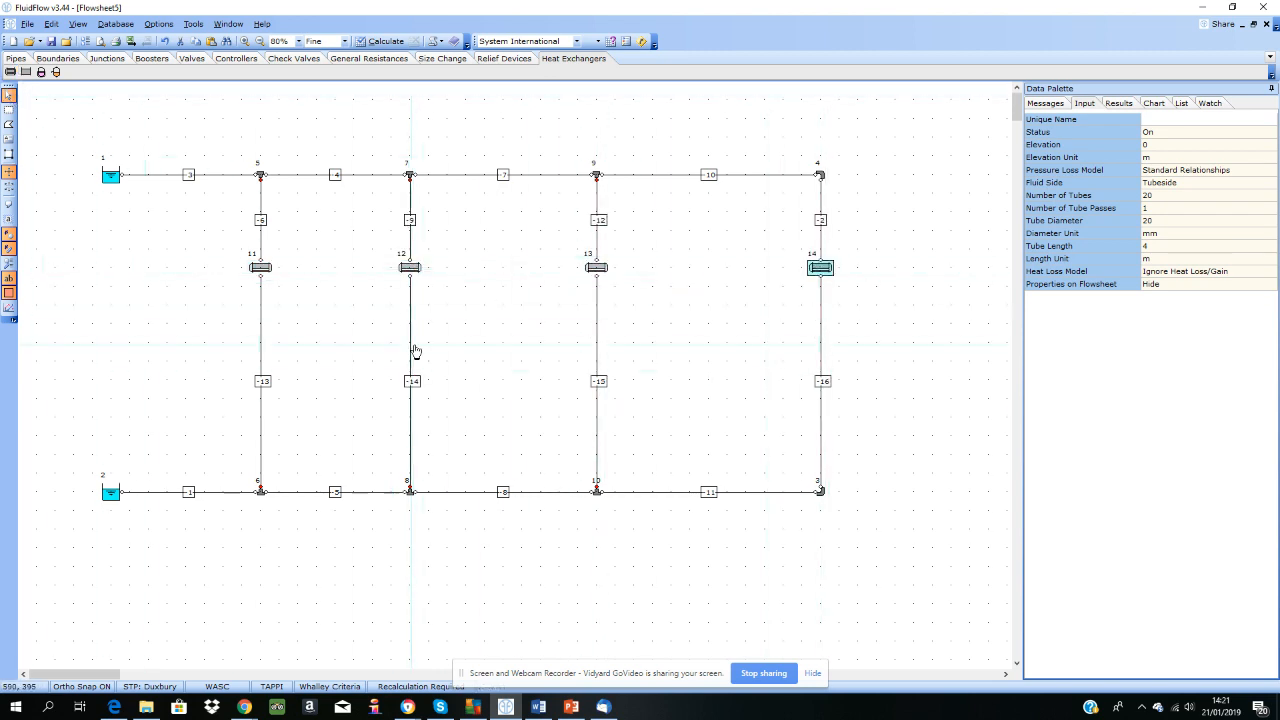
Step: Select all four heat exchangers and set their heat loss model to Fixed Transfer Rate
{"action": "left_click", "coordinate": [260, 268]}
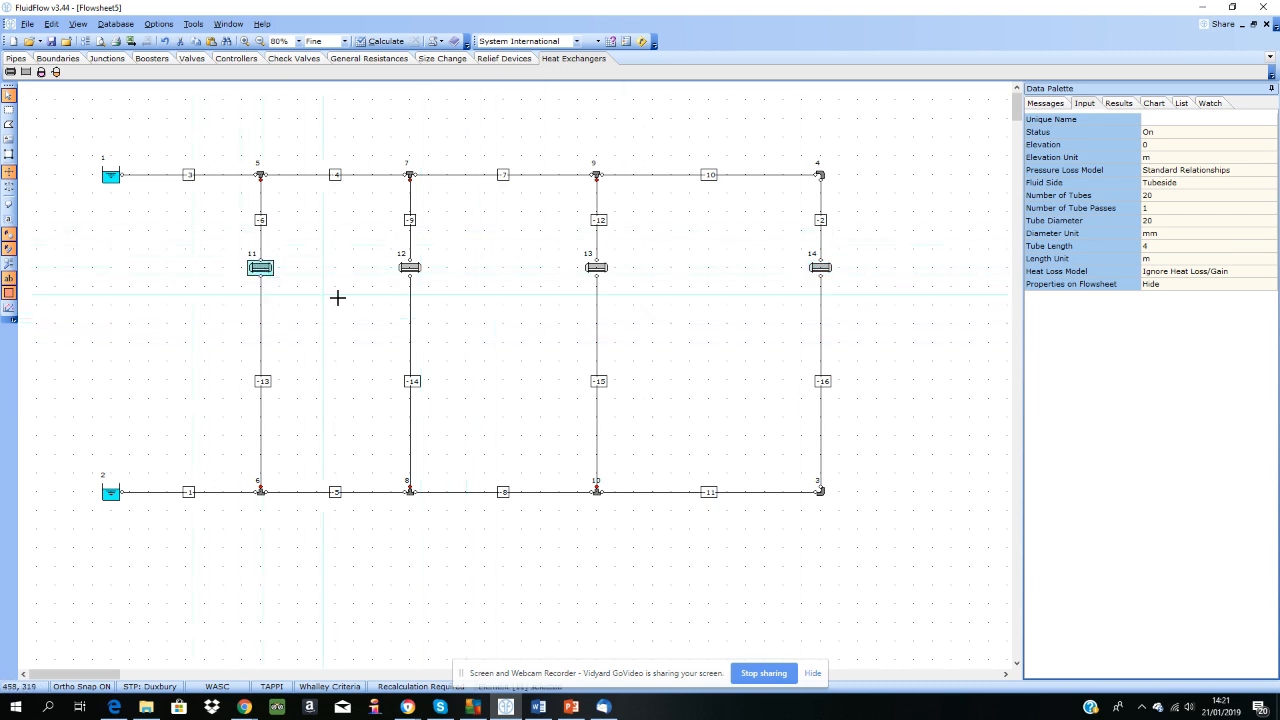
{"action": "left_click", "coordinate": [412, 270], "text": "shift"}
{"action": "left_click", "coordinate": [594, 270], "text": "shift"}
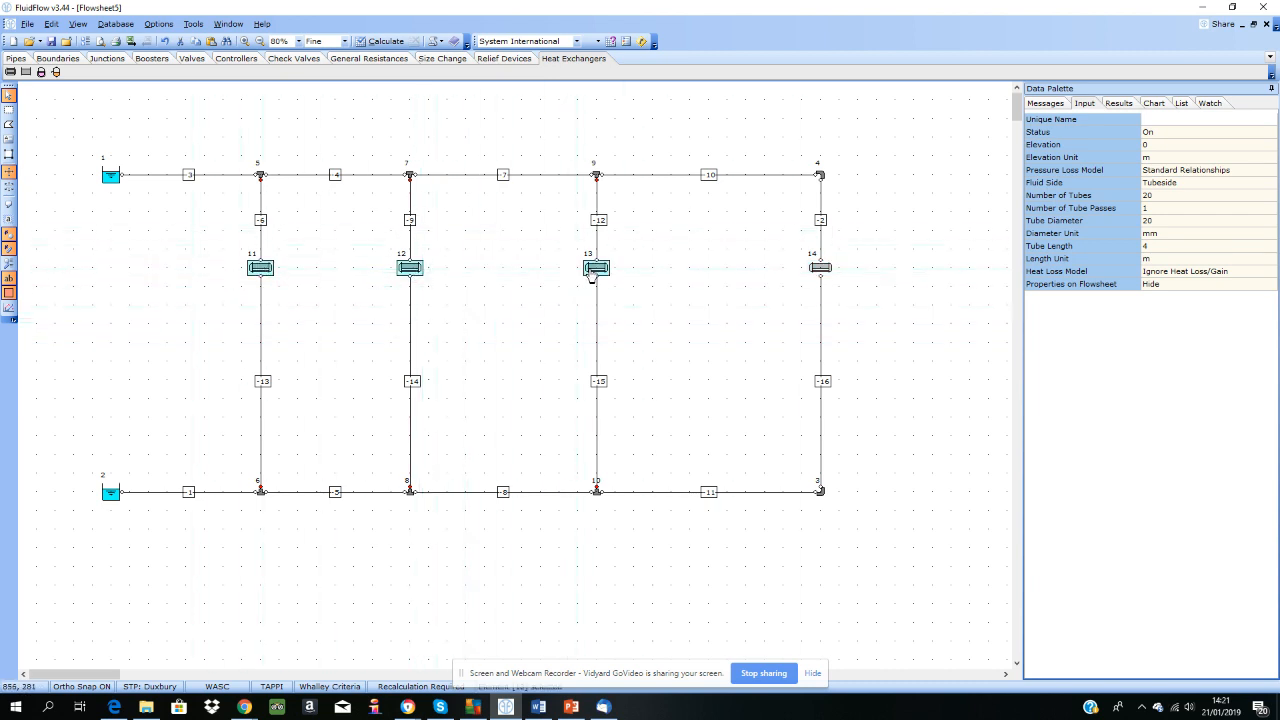
{"action": "left_click", "coordinate": [819, 270], "text": "shift"}
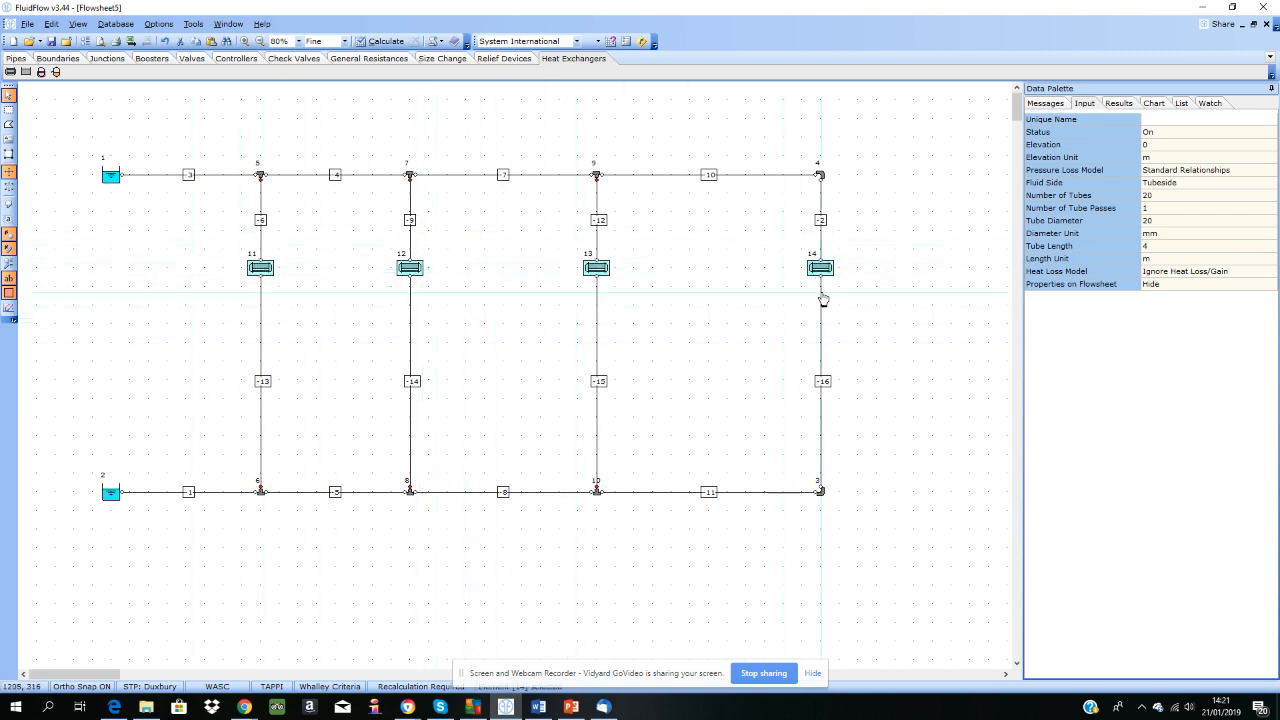
{"action": "left_click", "coordinate": [1220, 272]}
{"action": "left_click", "coordinate": [1270, 272]}
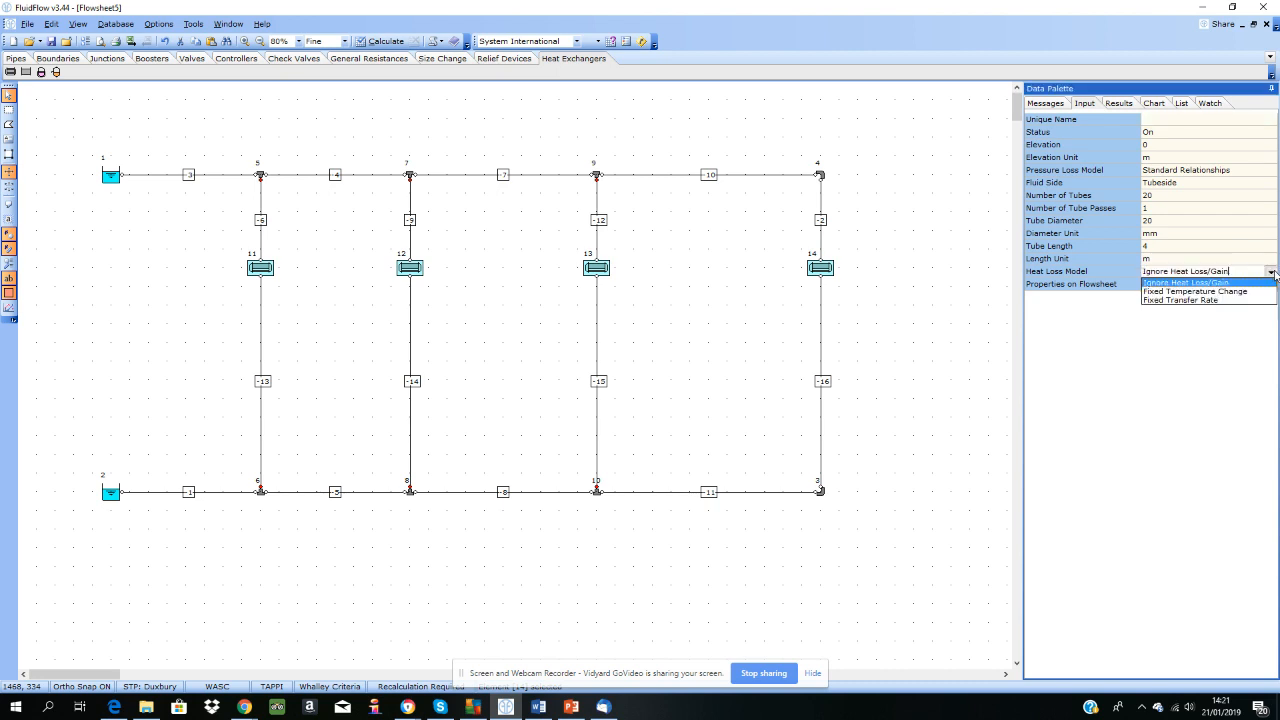
{"action": "left_click", "coordinate": [1207, 300]}
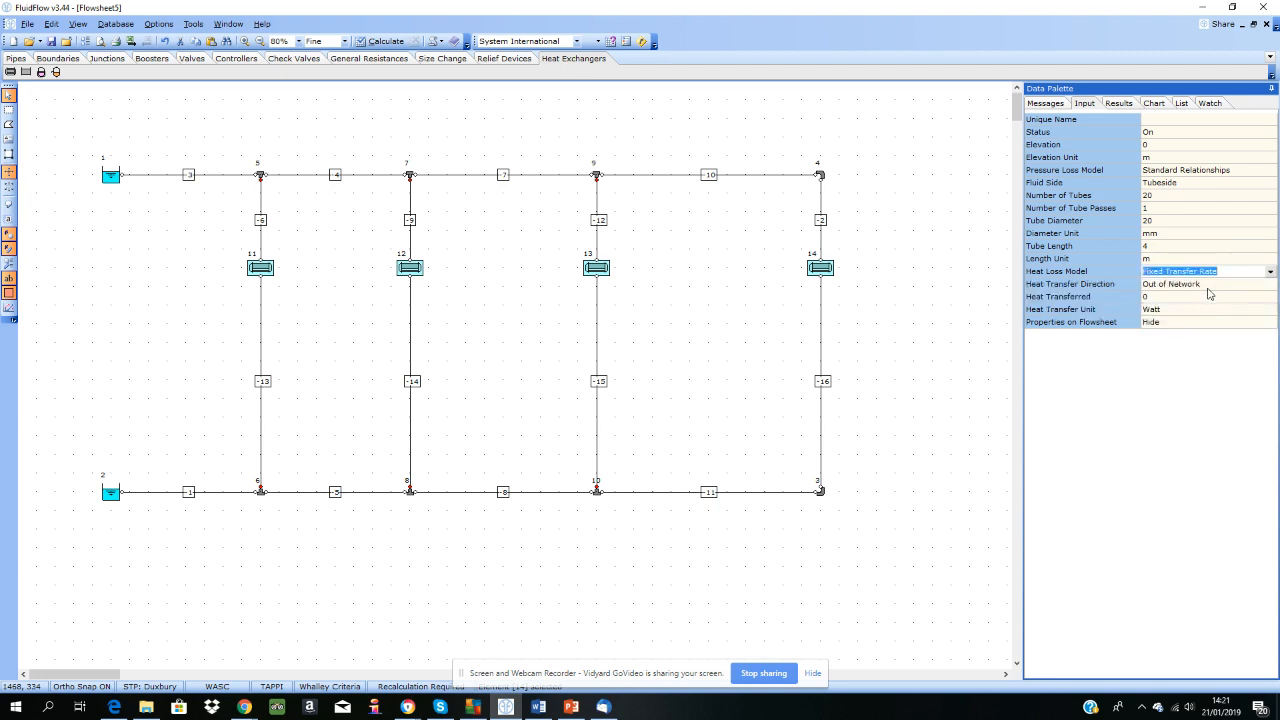
Step: Set the four selected heat exchangers to transfer 370 kW with the heat transfer direction Into Network
{"action": "left_click", "coordinate": [1245, 286]}
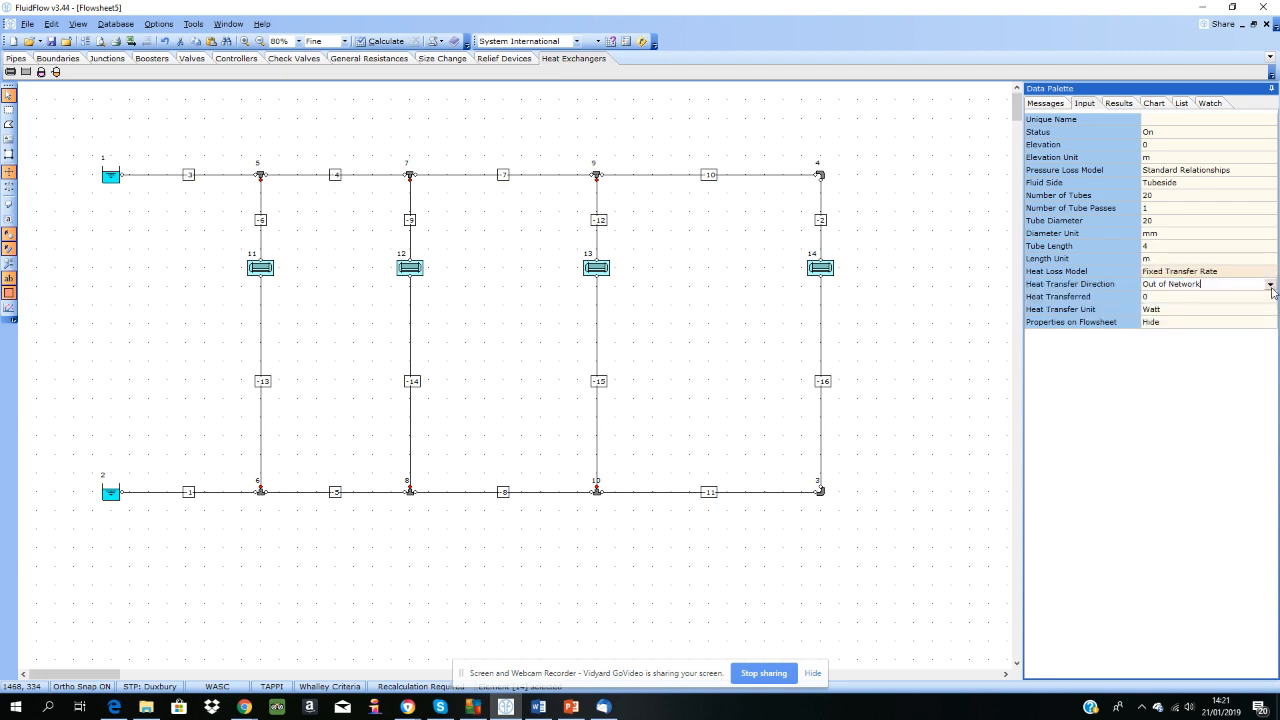
{"action": "left_click", "coordinate": [1270, 284]}
{"action": "left_click", "coordinate": [1182, 297]}
{"action": "left_click", "coordinate": [1177, 297]}
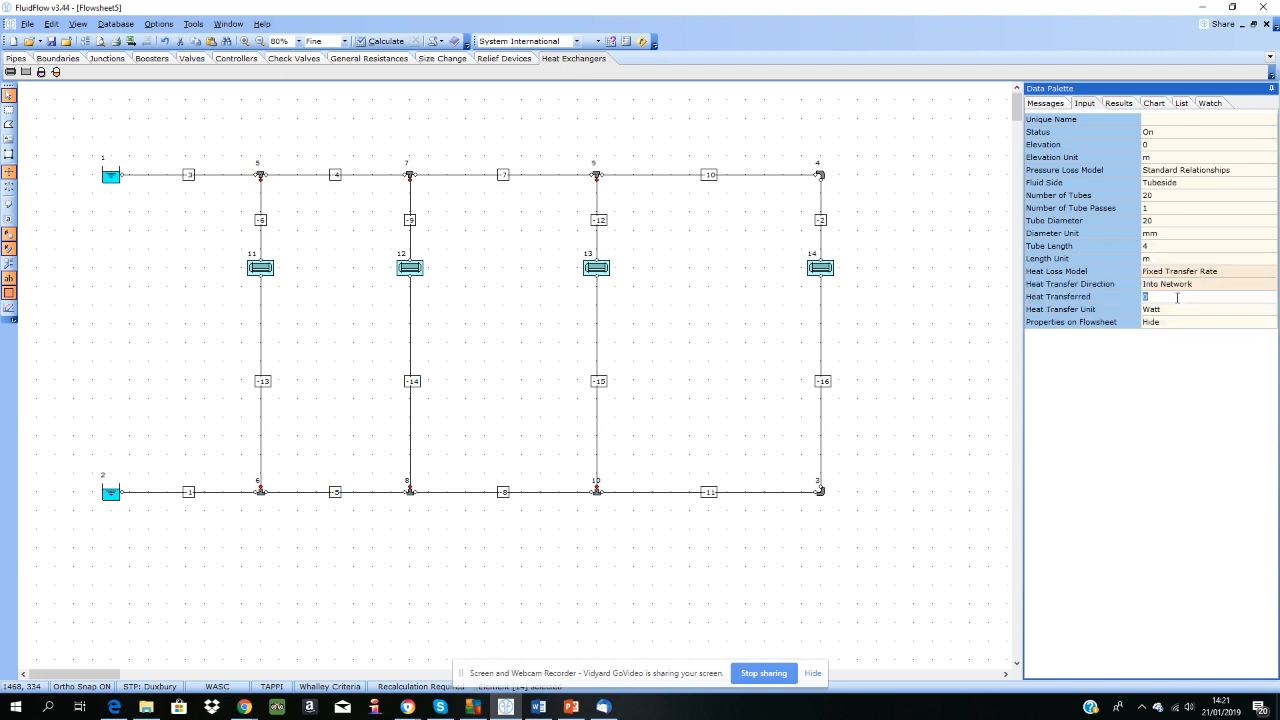
{"action": "left_click", "coordinate": [1183, 311]}
{"action": "left_click", "coordinate": [1161, 311]}
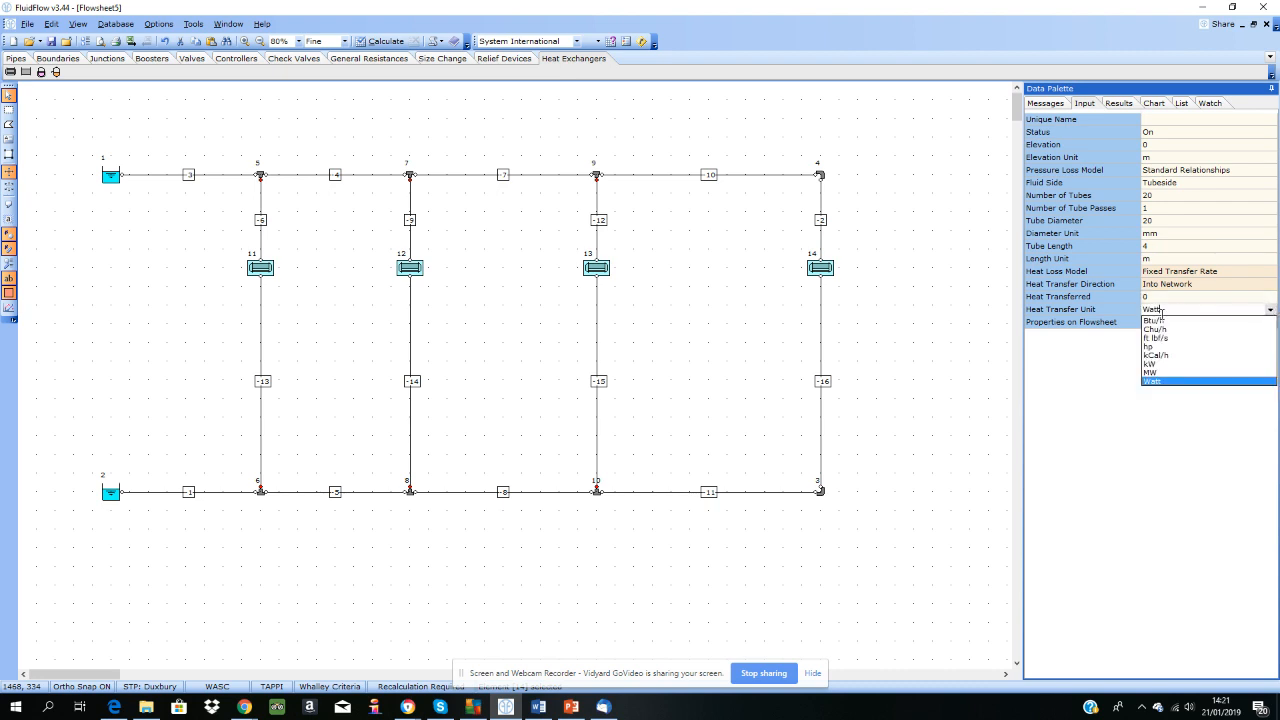
{"action": "left_click", "coordinate": [1163, 366]}
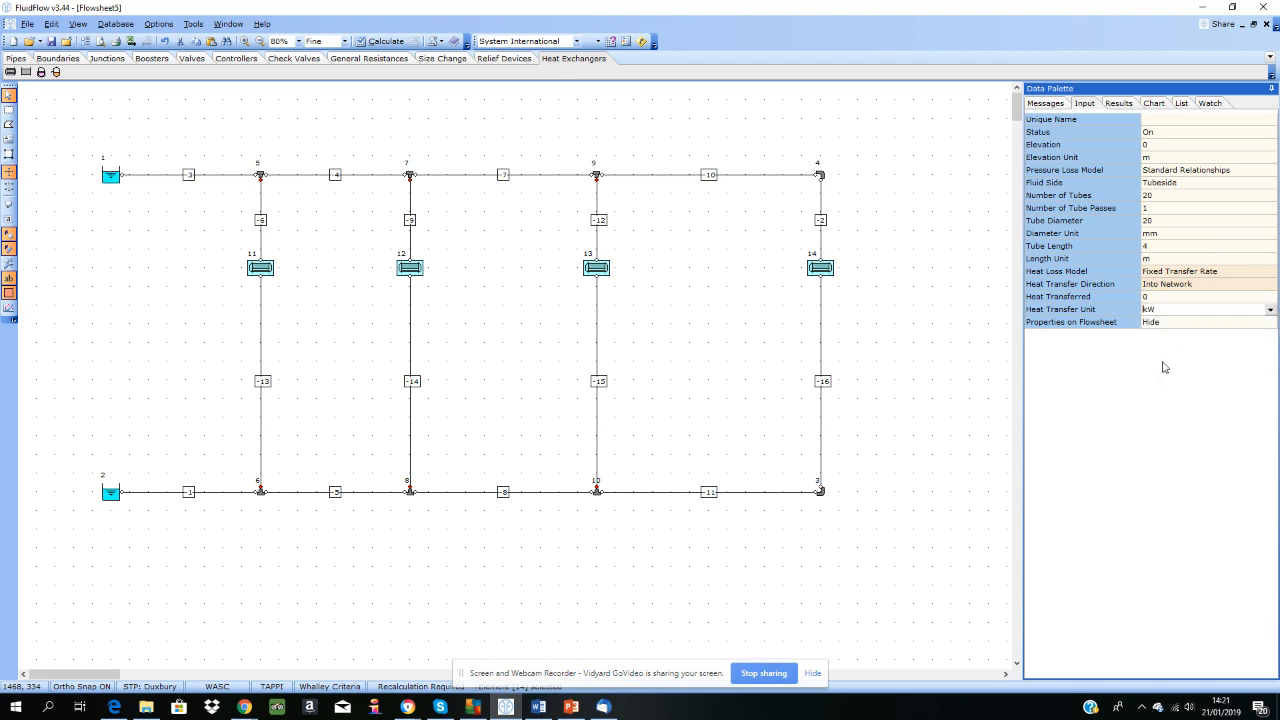
{"action": "left_click", "coordinate": [1164, 297]}
{"action": "type", "text": "37"}
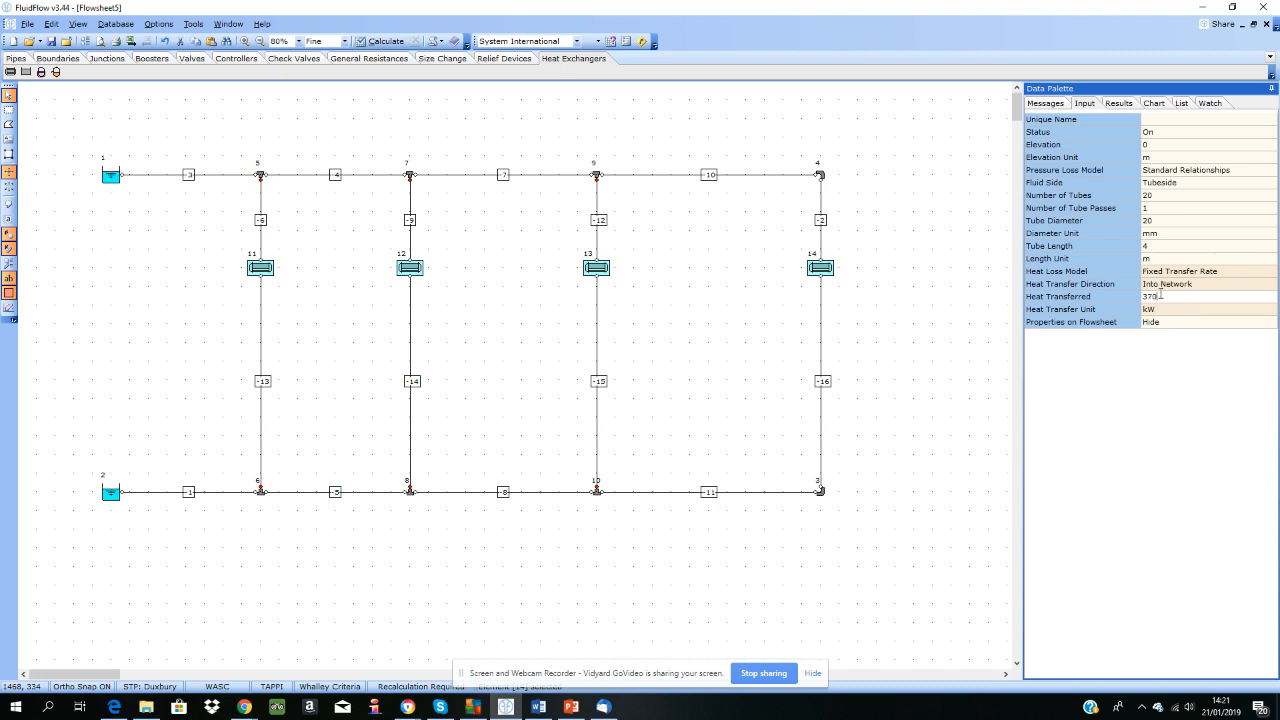
{"action": "left_click", "coordinate": [460, 297]}
Step: Set the heat transferred to 250 kW for the second and fourth heat exchangers, and check the values of all four exchangers
{"action": "left_click", "coordinate": [409, 270]}
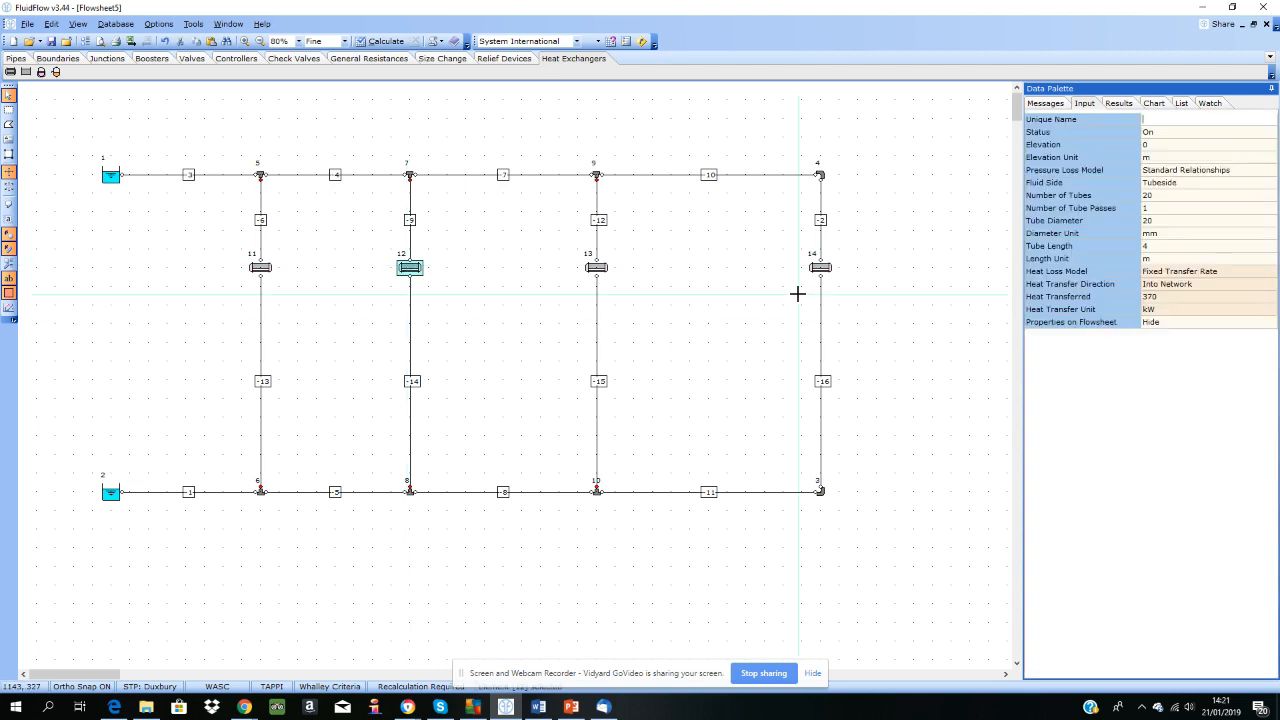
{"action": "left_click", "coordinate": [820, 268], "text": "shift"}
{"action": "left_click", "coordinate": [1172, 298]}
{"action": "type", "text": "250"}
{"action": "key", "text": "Return"}
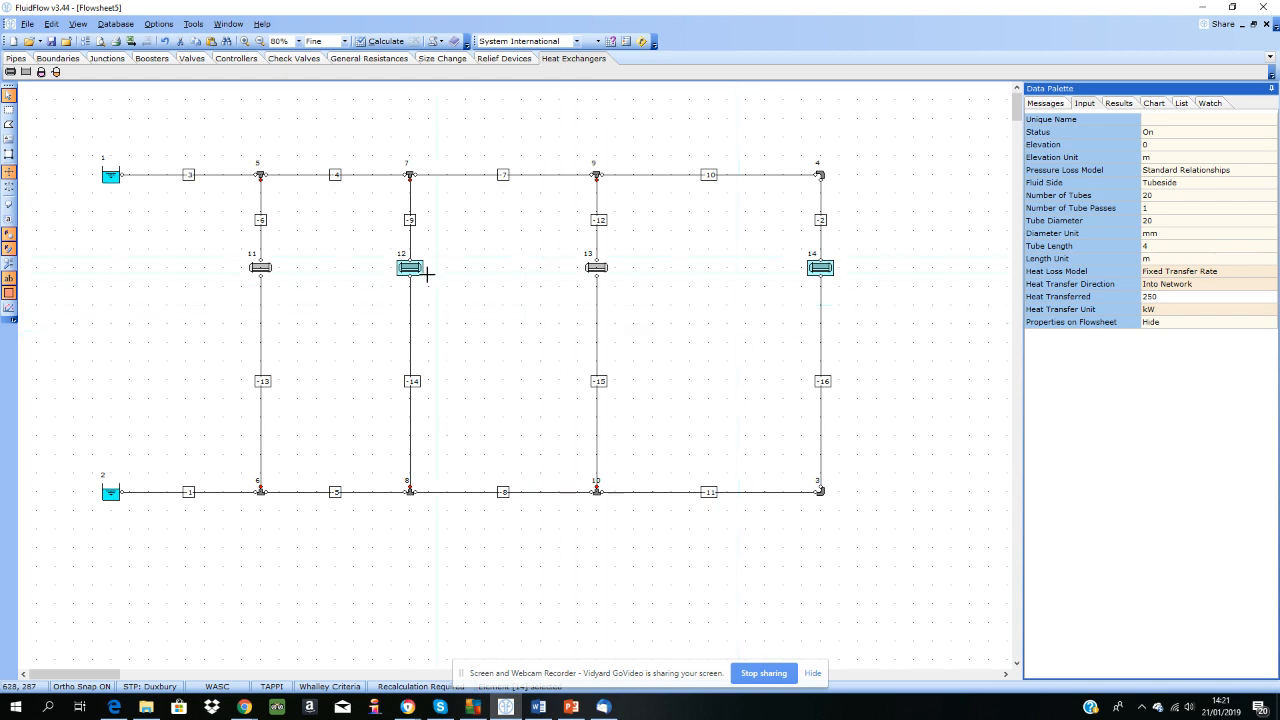
{"action": "left_click", "coordinate": [709, 354]}
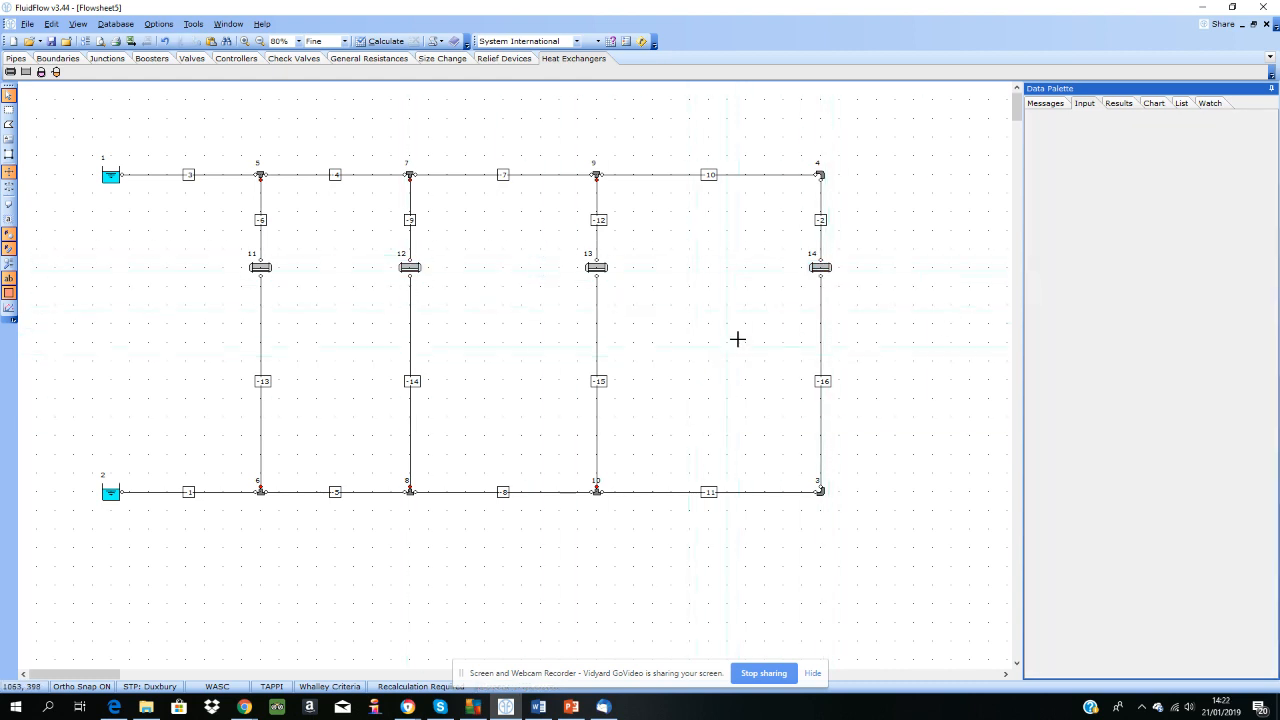
{"action": "left_click", "coordinate": [820, 267]}
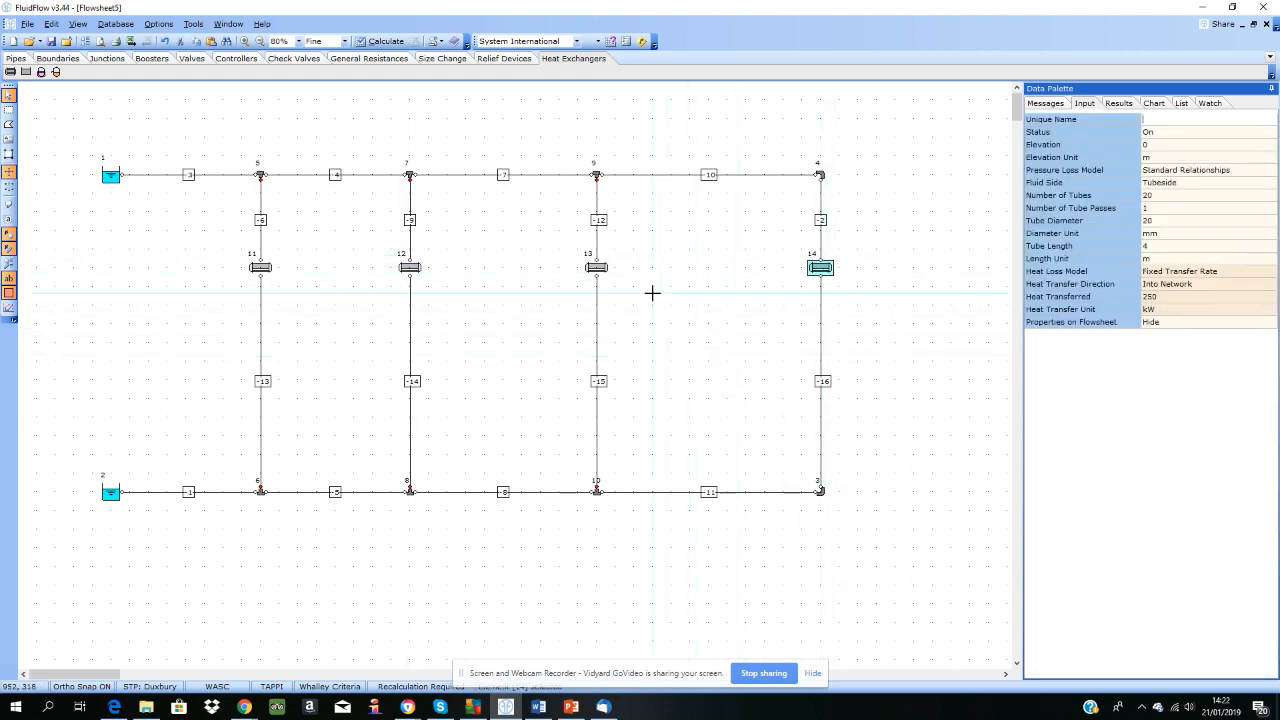
{"action": "left_click", "coordinate": [597, 268]}
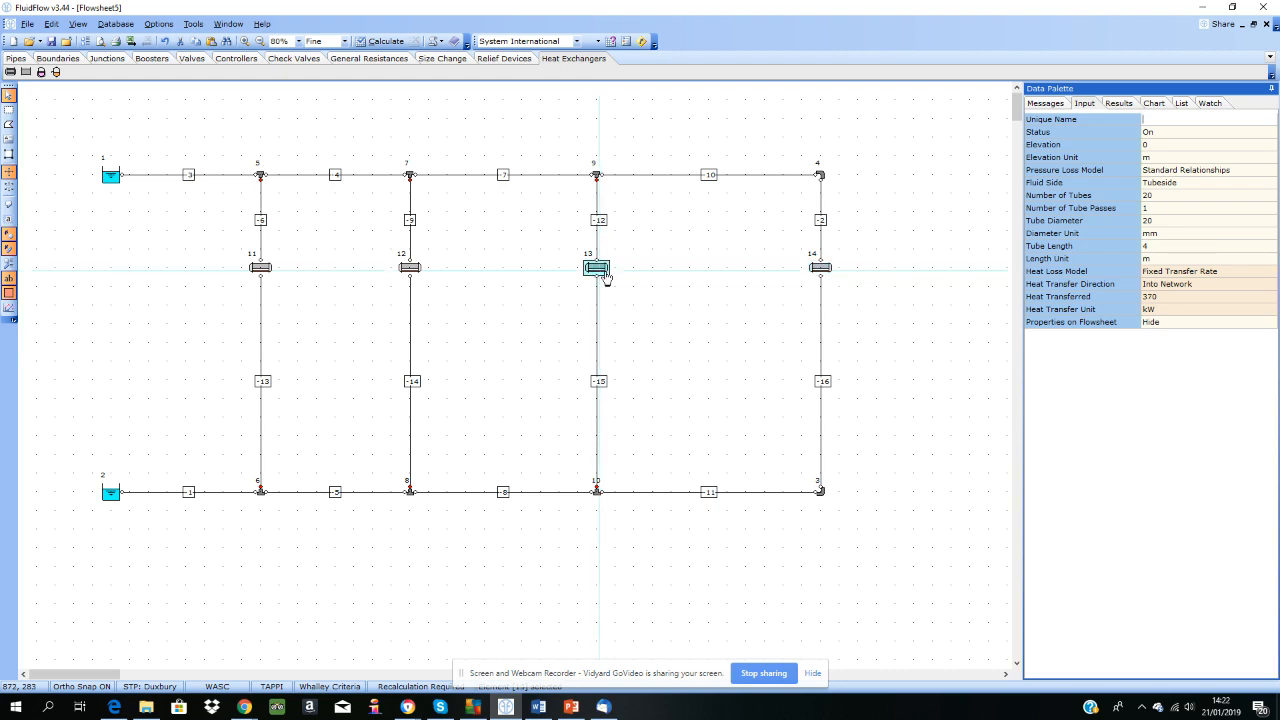
{"action": "left_click", "coordinate": [410, 268]}
{"action": "left_click", "coordinate": [260, 268]}
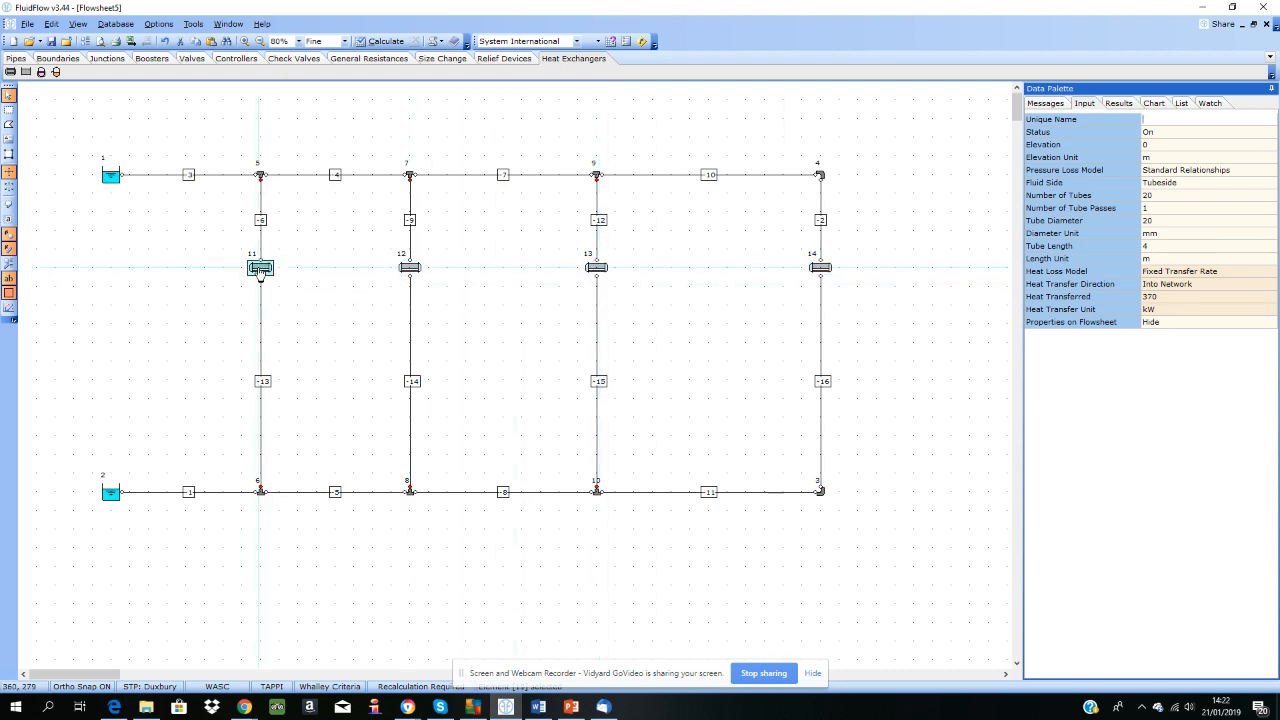
Step: Move the lower pressure boundary farther from the first lower tee, insert a pump in the pipe between them, and check its discharge pipe
{"action": "left_click", "coordinate": [110, 492]}
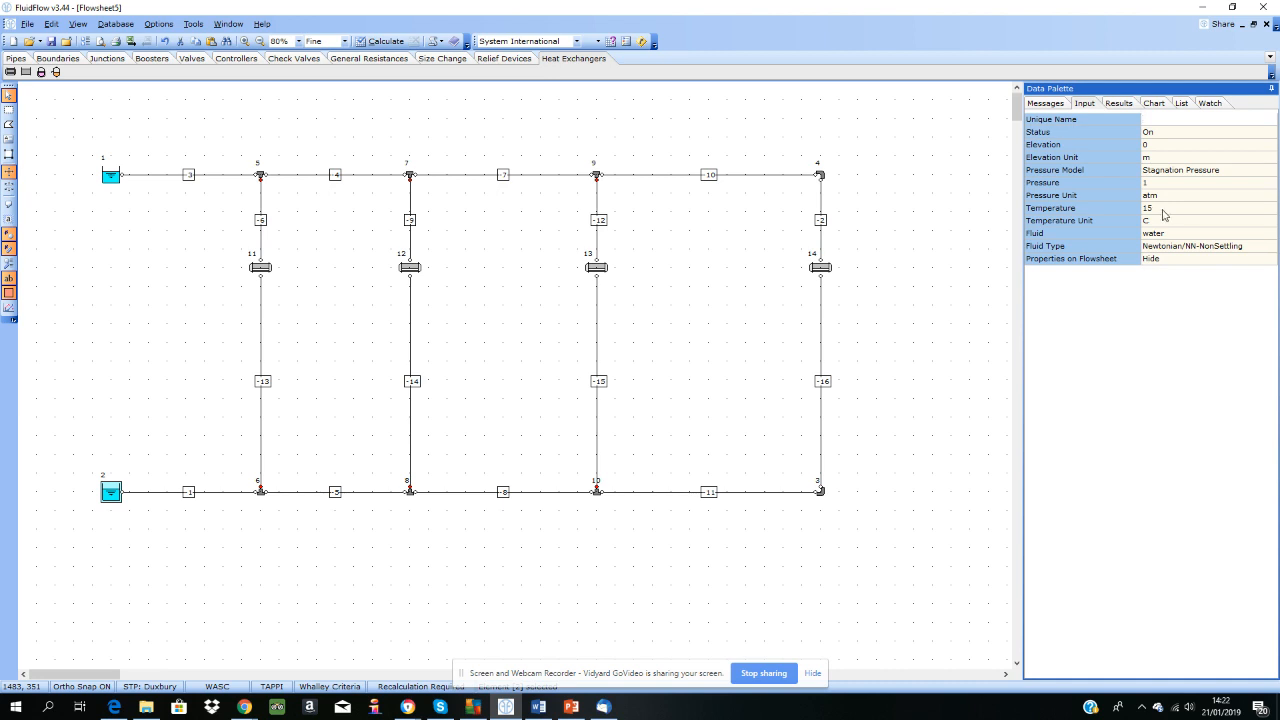
{"action": "left_click_drag", "start_coordinate": [80, 497], "coordinate": [54, 499]}
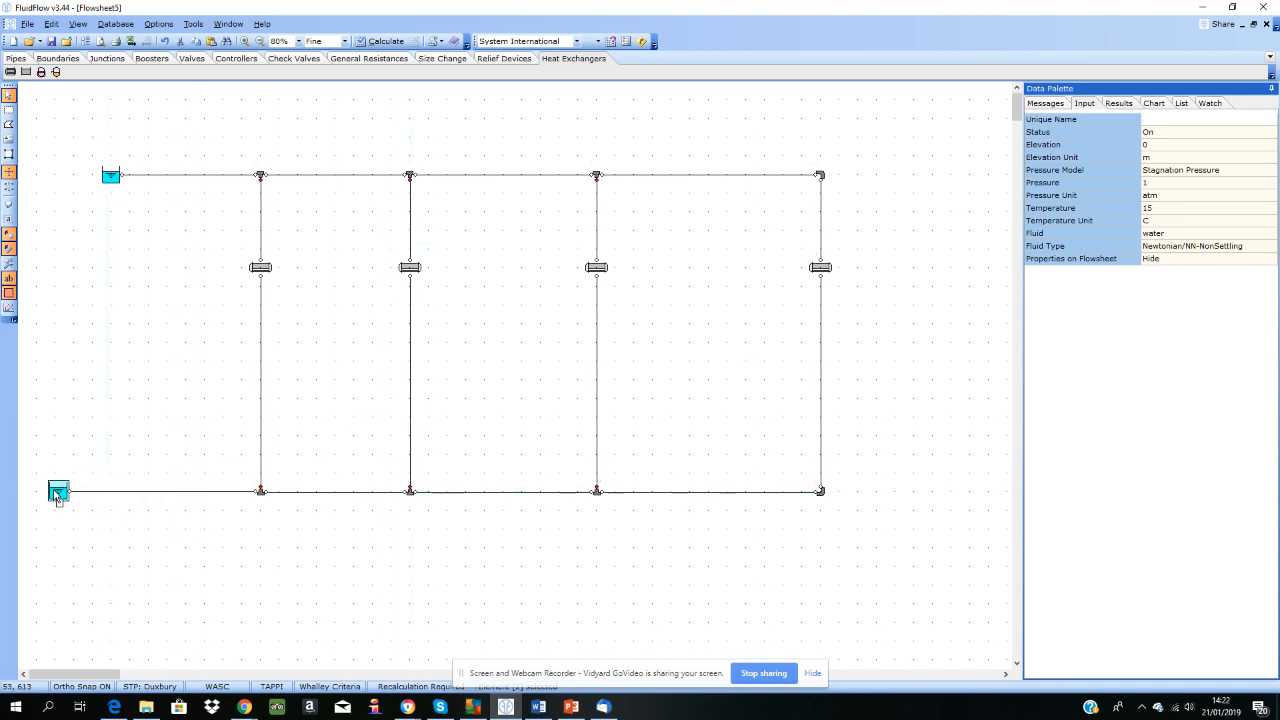
{"action": "left_click", "coordinate": [151, 58]}
{"action": "left_click", "coordinate": [10, 72]}
{"action": "left_click", "coordinate": [150, 491]}
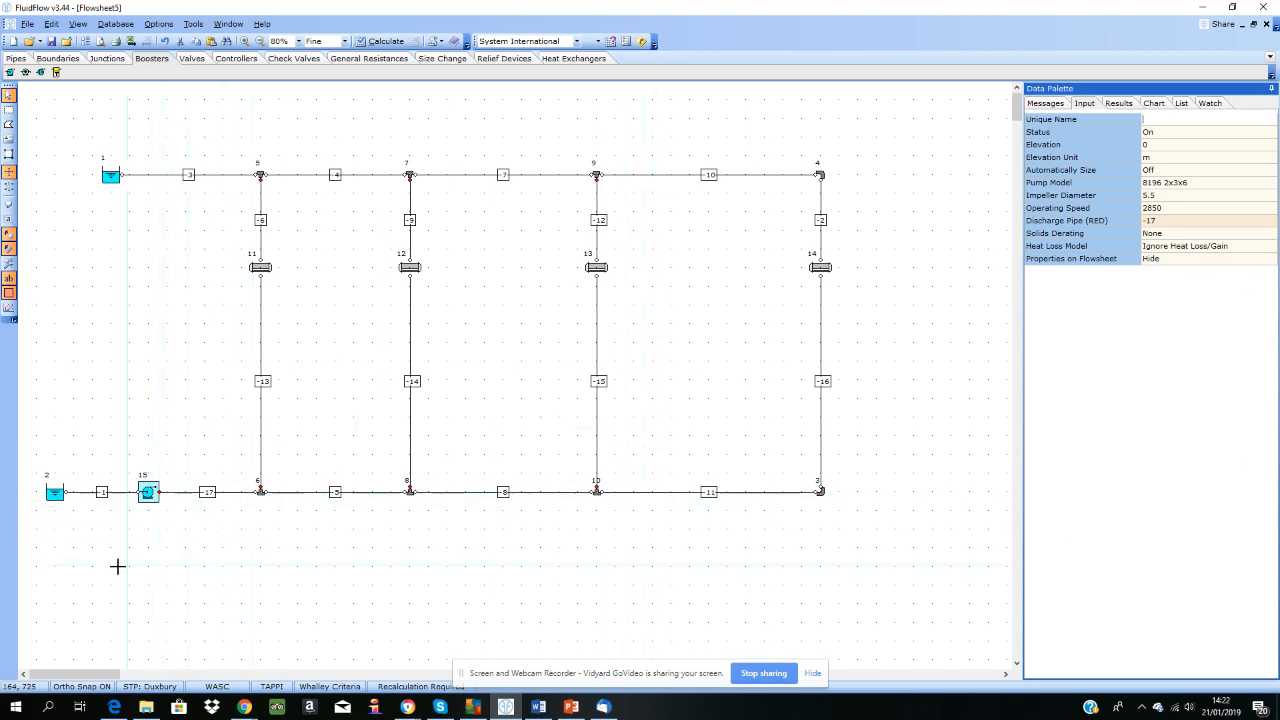
{"action": "left_click", "coordinate": [1196, 224]}
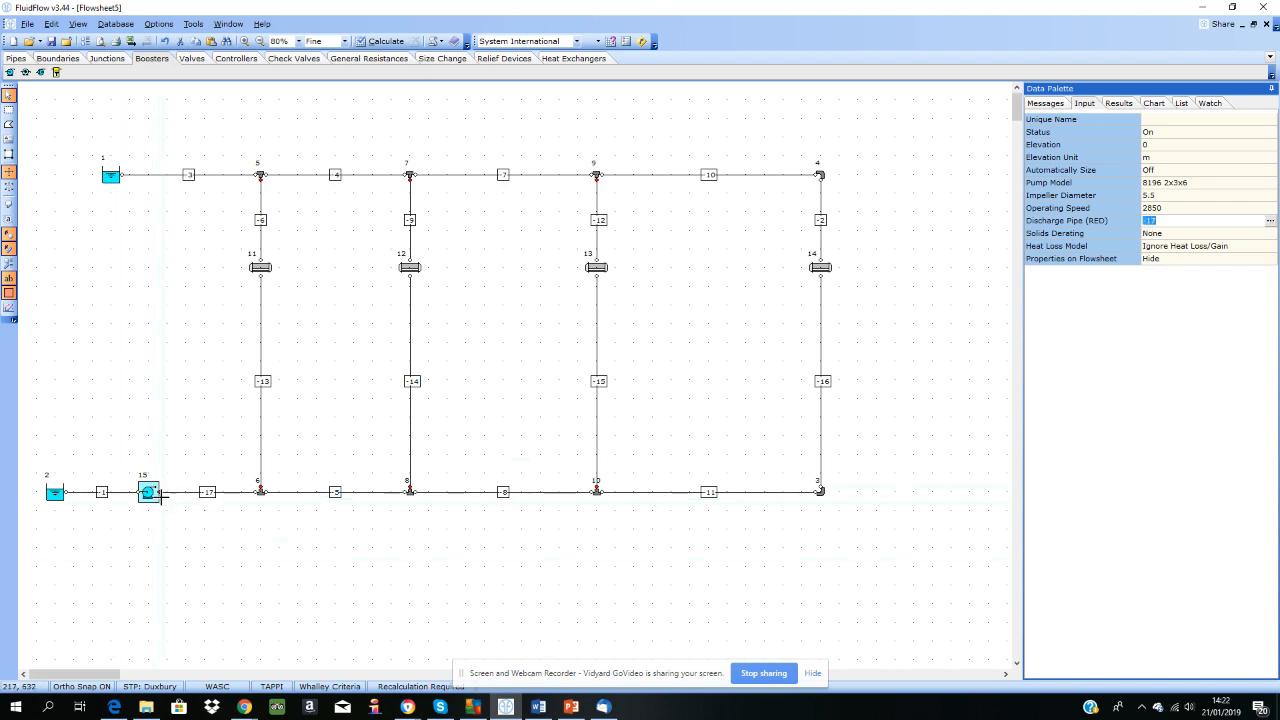
Step: Turn on automatic sizing for the pump and set its sizing model to Size for Pressure Rise
{"action": "left_click", "coordinate": [1252, 174]}
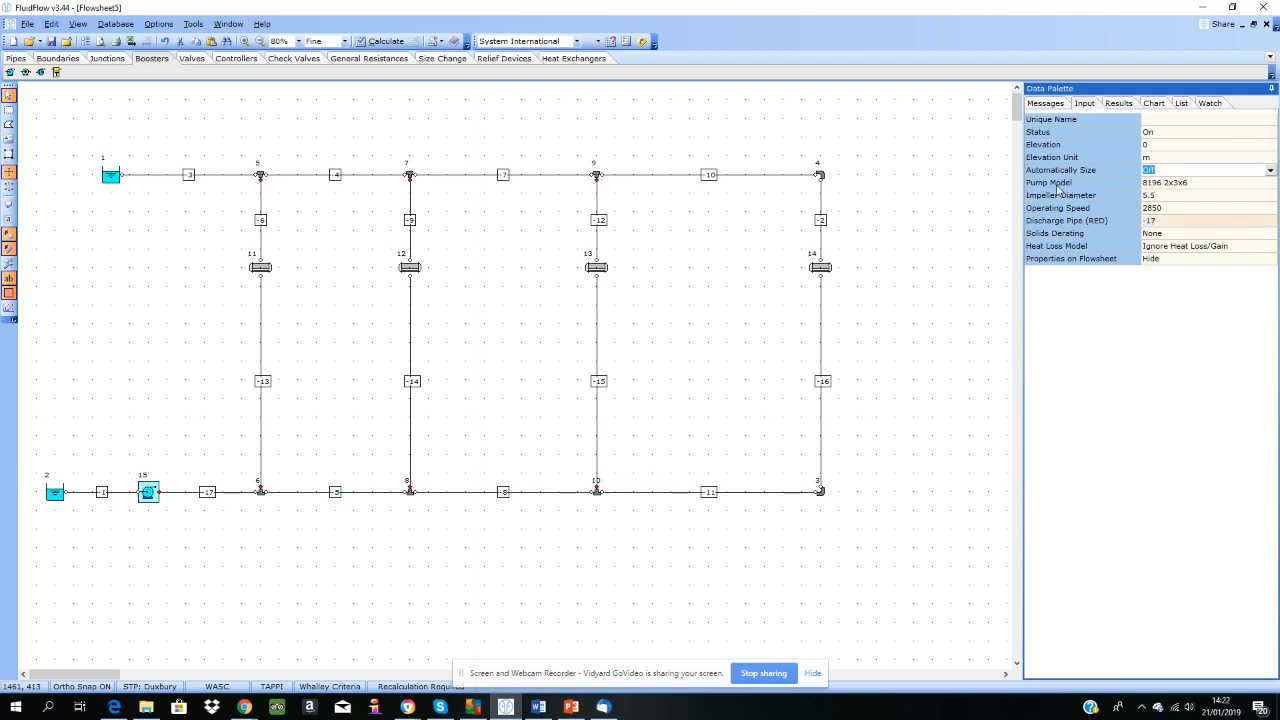
{"action": "left_click", "coordinate": [1272, 171]}
{"action": "left_click", "coordinate": [1163, 193]}
{"action": "left_click", "coordinate": [1199, 197]}
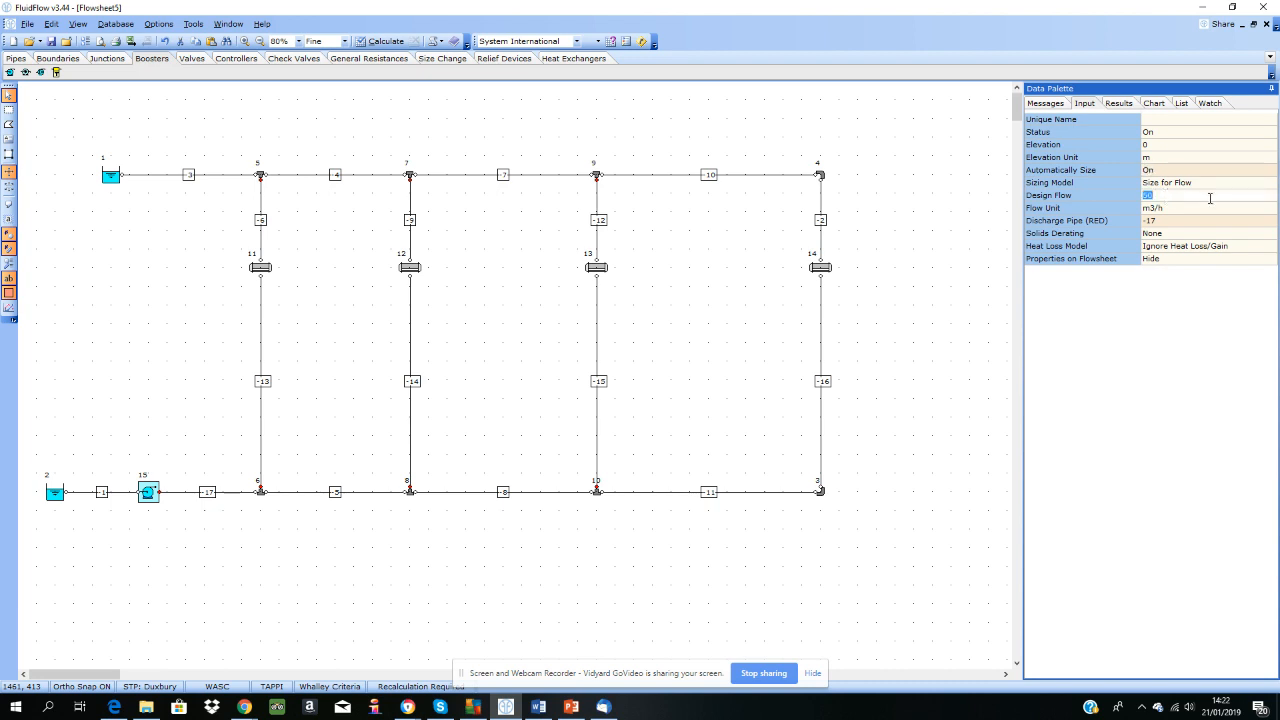
{"action": "left_click", "coordinate": [1208, 186]}
{"action": "left_click", "coordinate": [1270, 183]}
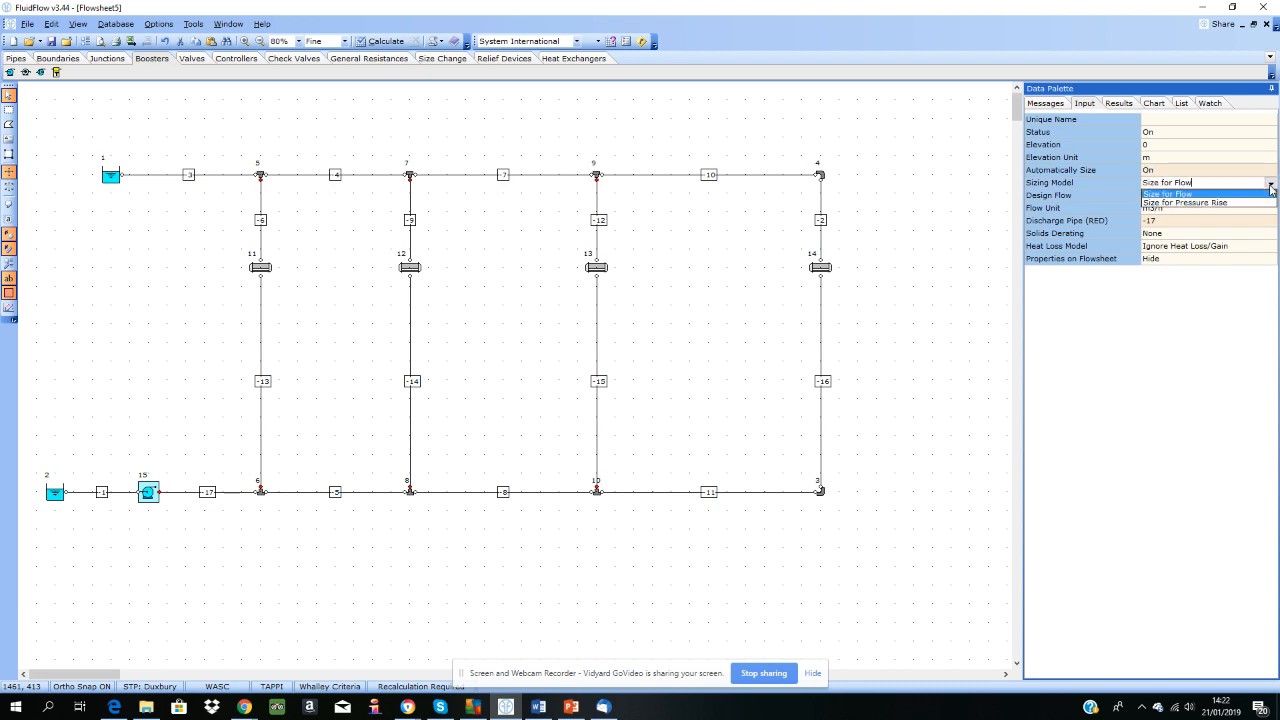
{"action": "left_click", "coordinate": [1195, 202]}
Step: Set the pump's design pressure change to 2.5 bar
{"action": "left_click", "coordinate": [1240, 194]}
{"action": "type", "text": "5"}
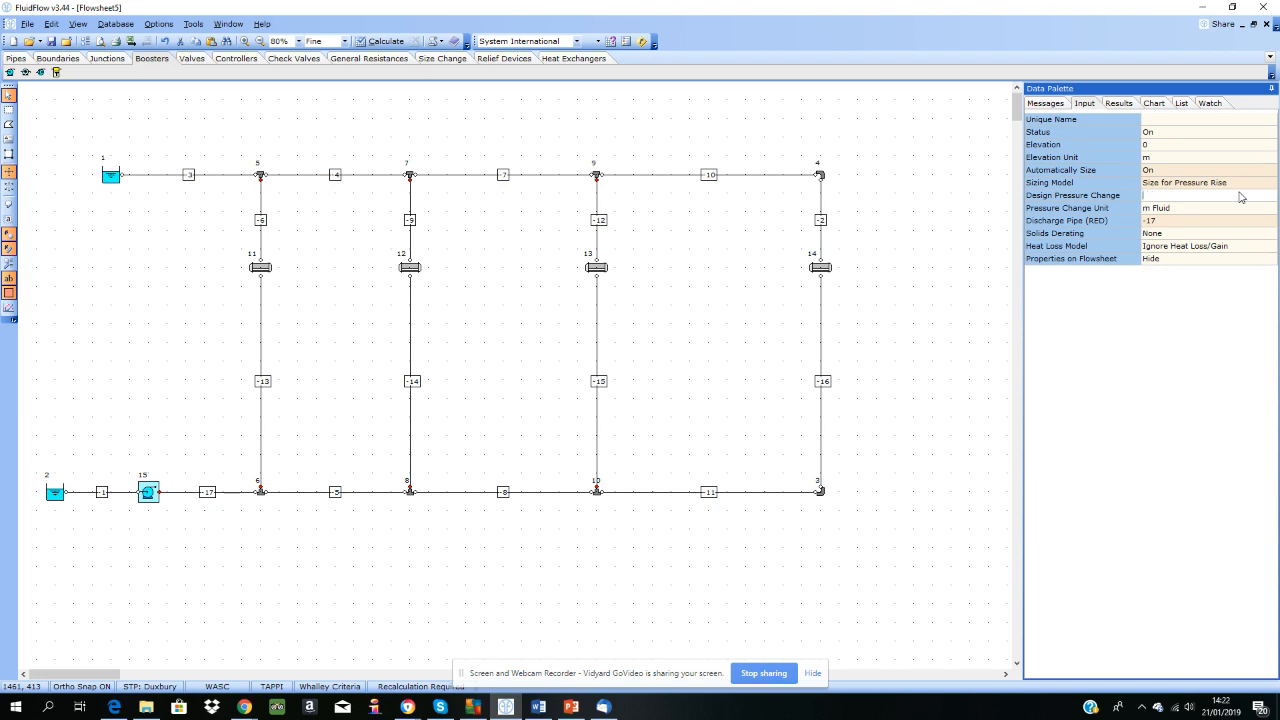
{"action": "left_click", "coordinate": [1258, 208]}
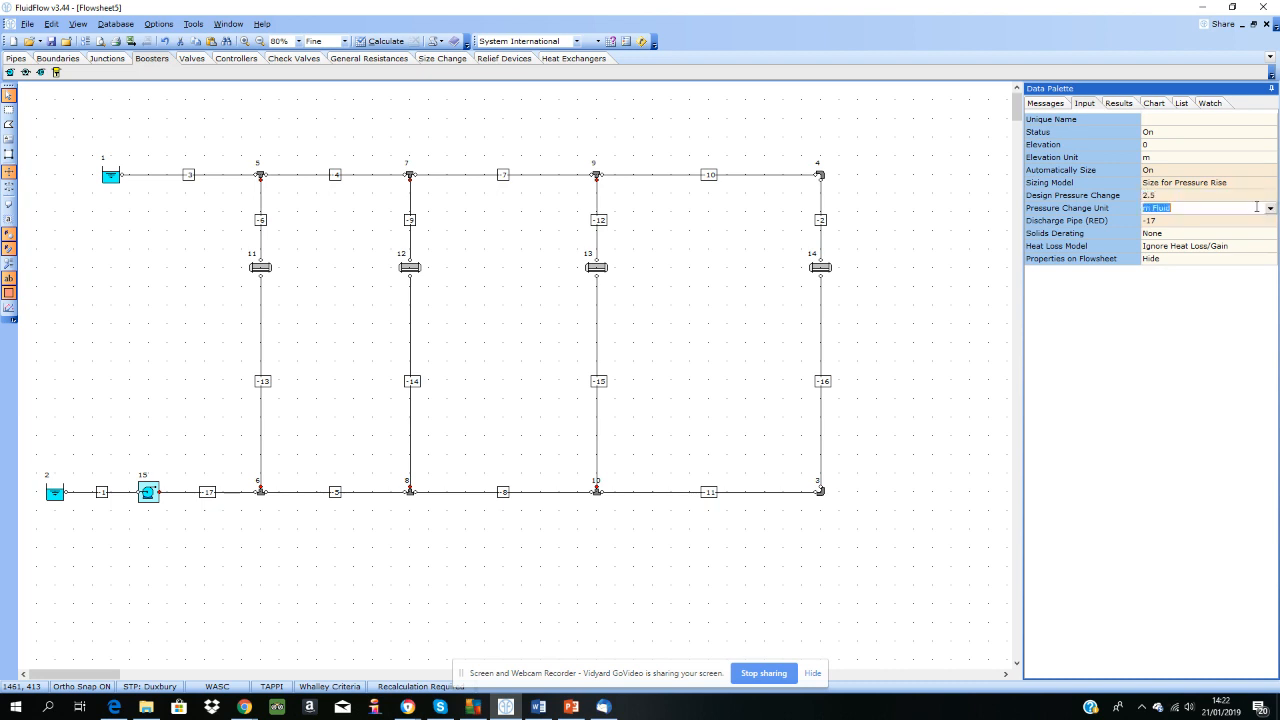
{"action": "left_click", "coordinate": [1270, 208]}
{"action": "scroll", "coordinate": [1275, 247], "scroll_direction": "up", "scroll_amount": 3}
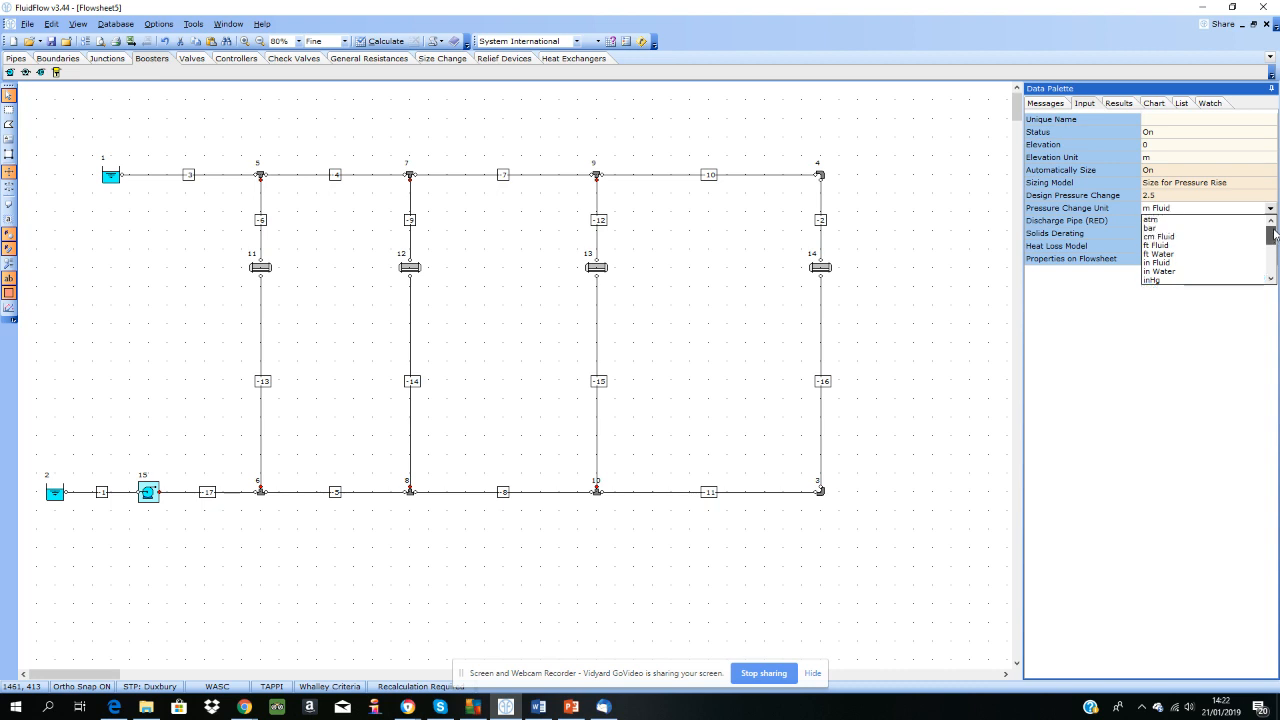
{"action": "left_click", "coordinate": [1165, 227]}
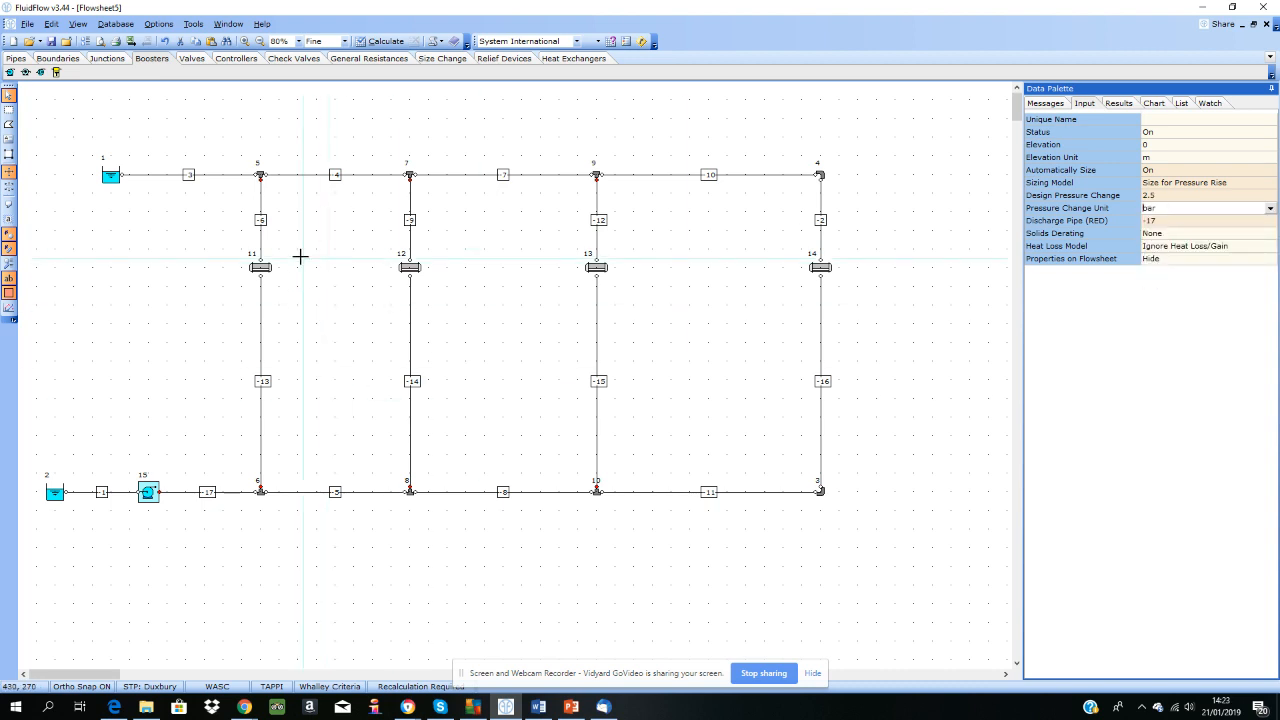
{"action": "left_click", "coordinate": [217, 255]}
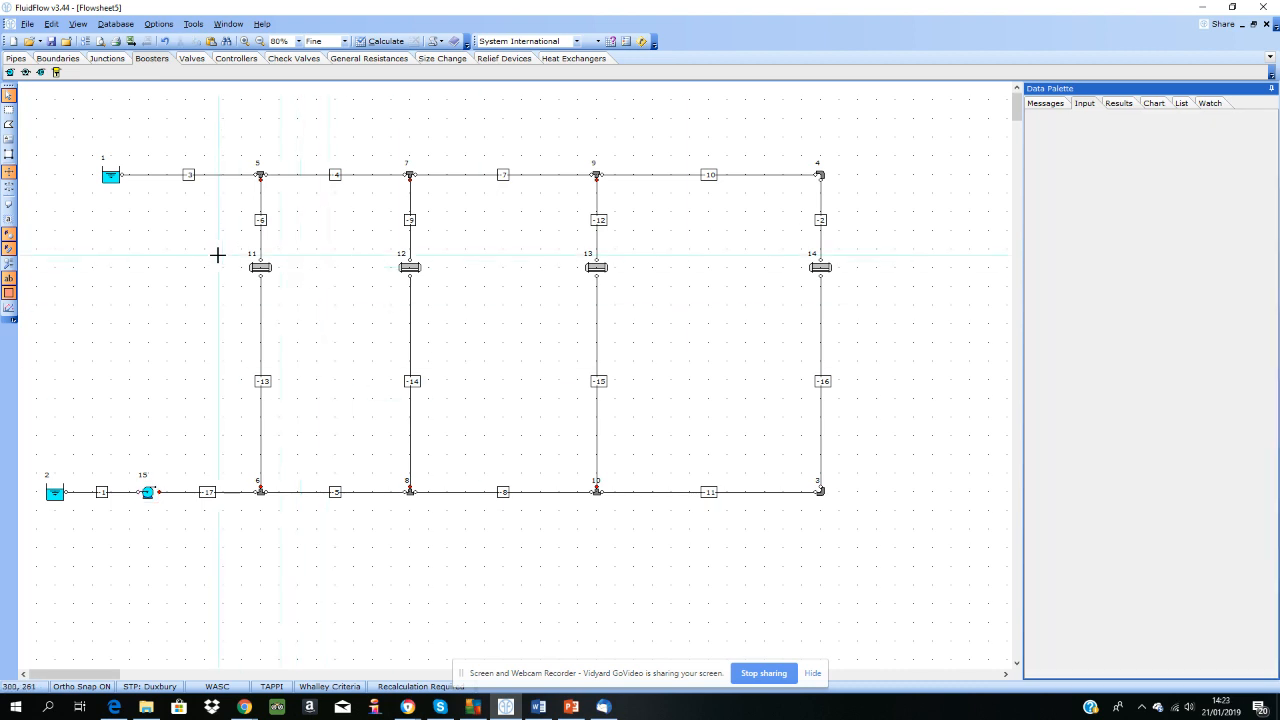
Step: Move the upper pressure boundary outward so it lines up vertically with the lower boundary
{"action": "left_click", "coordinate": [70, 176]}
{"action": "left_click_drag", "start_coordinate": [64, 178], "coordinate": [50, 180]}
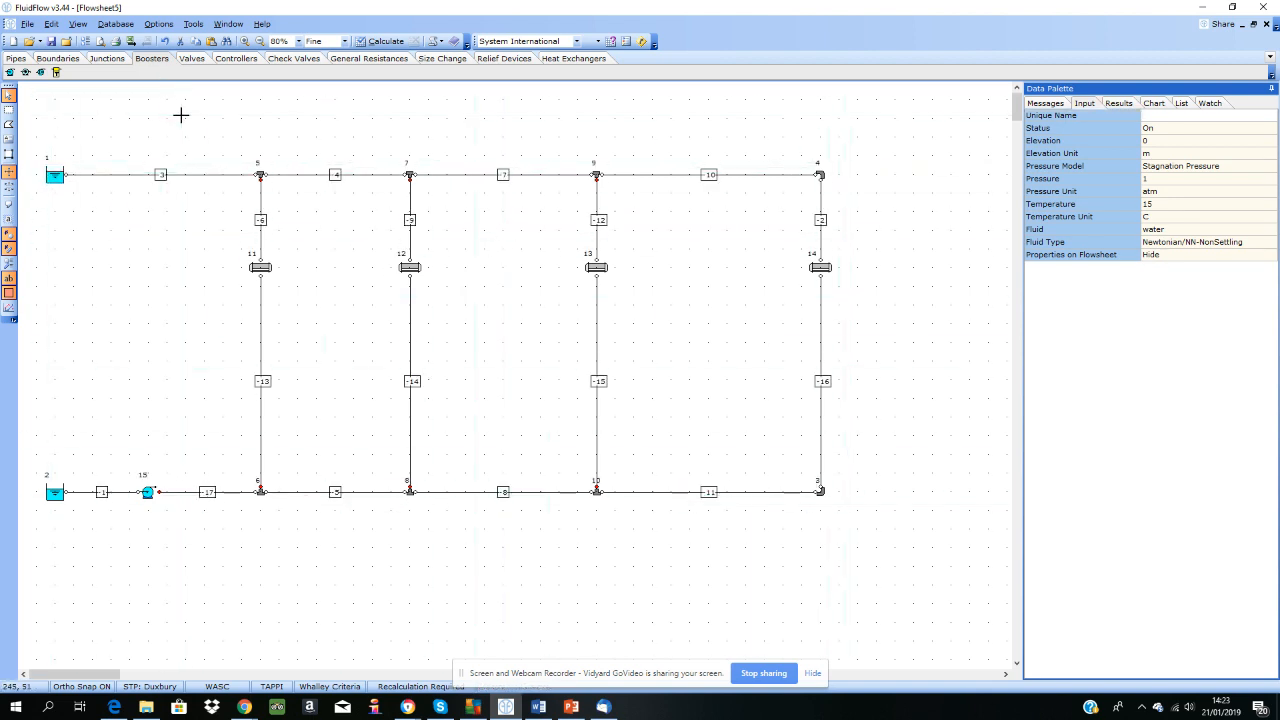
Step: Set the length of all upper header pipes and the pipes above the four heat exchangers to 2 m, and check individual pipes
{"action": "left_click", "coordinate": [204, 177]}
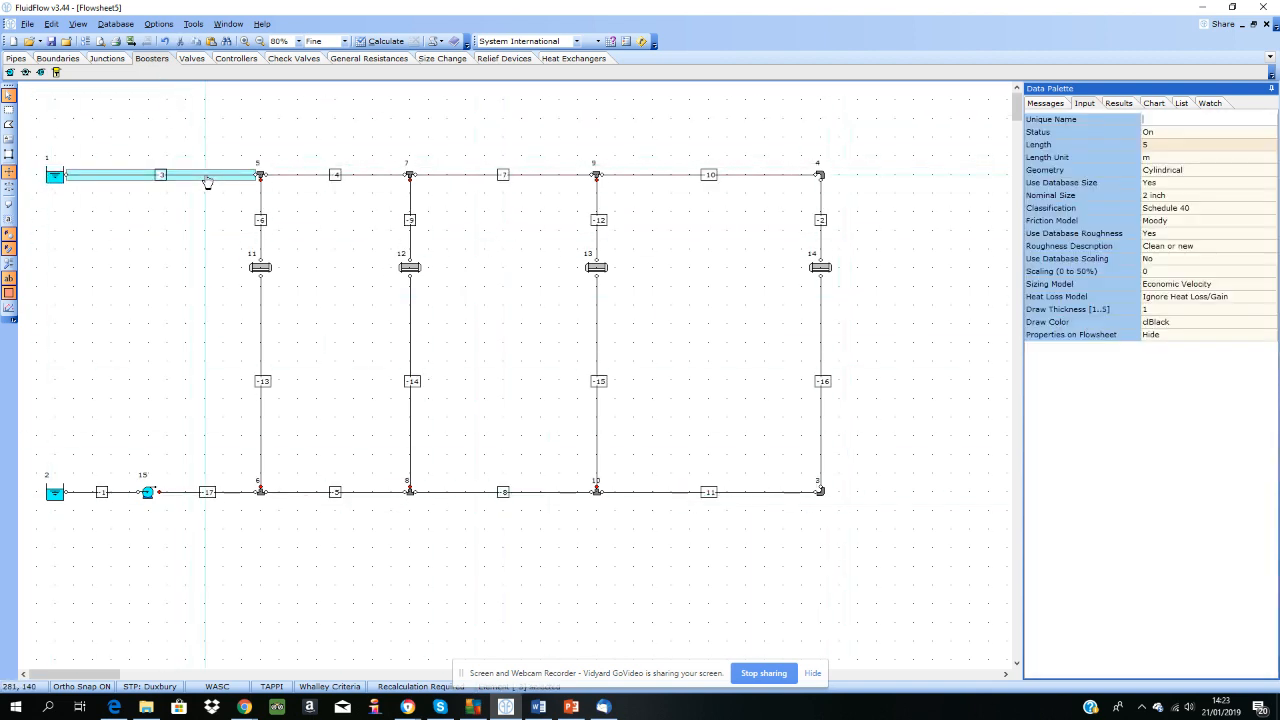
{"action": "left_click", "coordinate": [260, 213], "text": "shift"}
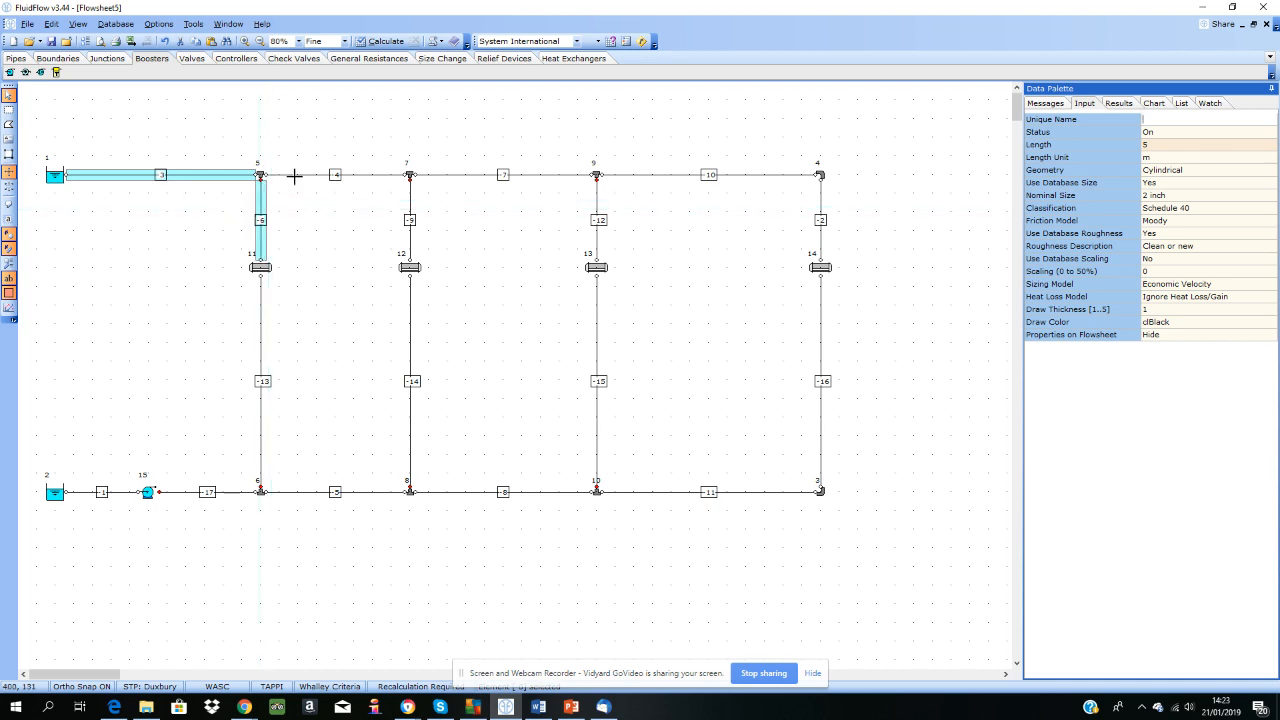
{"action": "left_click", "coordinate": [300, 176], "text": "shift"}
{"action": "left_click", "coordinate": [436, 176], "text": "shift"}
{"action": "left_click", "coordinate": [663, 176], "text": "shift"}
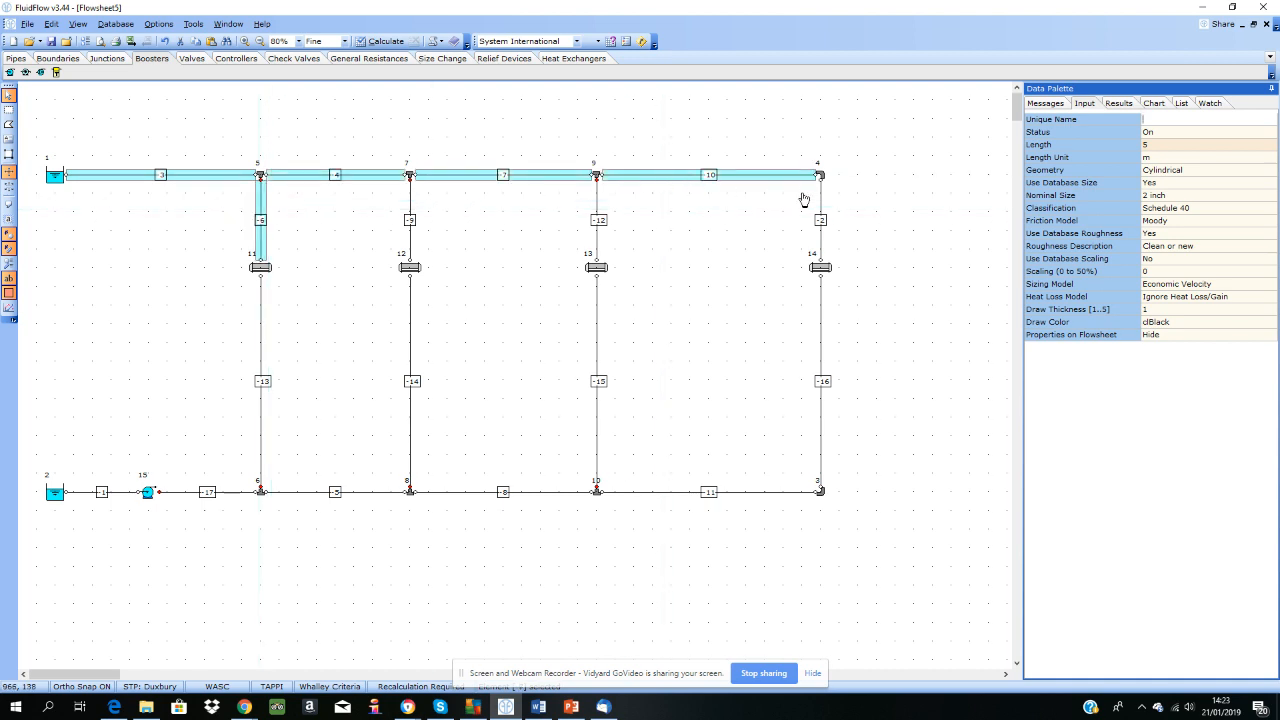
{"action": "left_click", "coordinate": [818, 210], "text": "shift"}
{"action": "left_click", "coordinate": [599, 214], "text": "shift"}
{"action": "left_click", "coordinate": [410, 220], "text": "shift"}
{"action": "left_click", "coordinate": [1178, 146]}
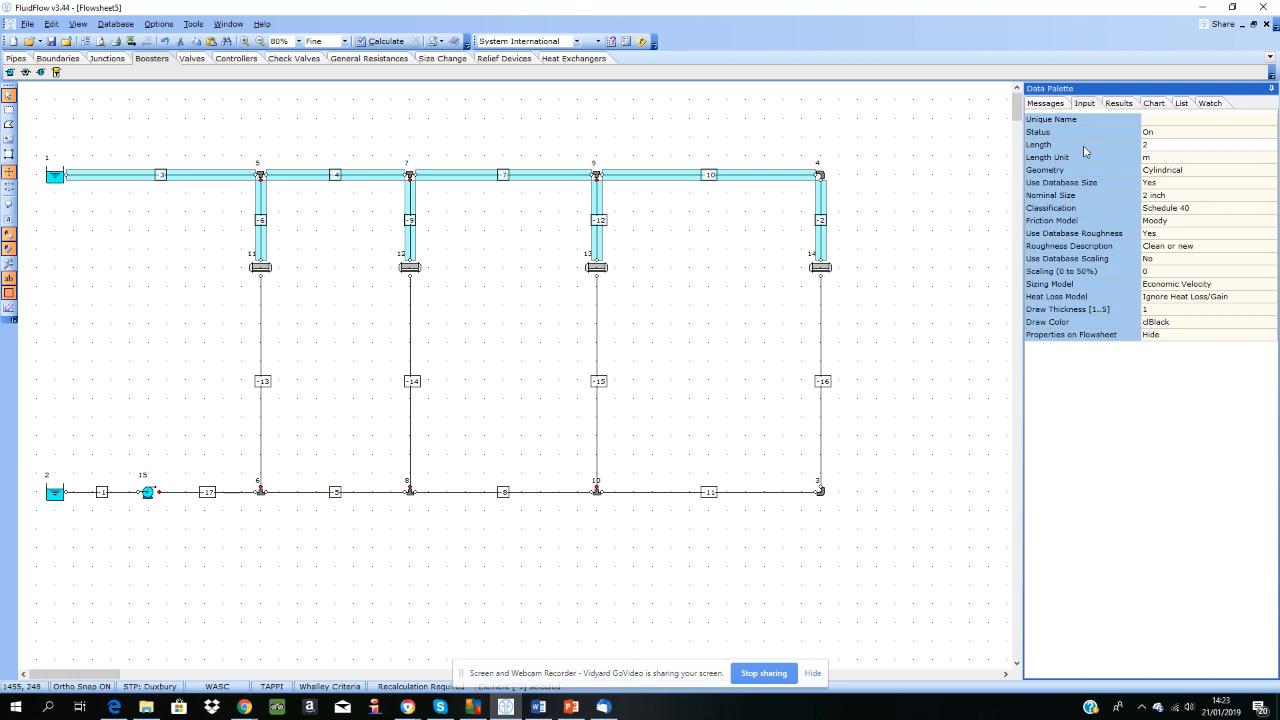
{"action": "left_click", "coordinate": [922, 178]}
{"action": "left_click", "coordinate": [820, 212]}
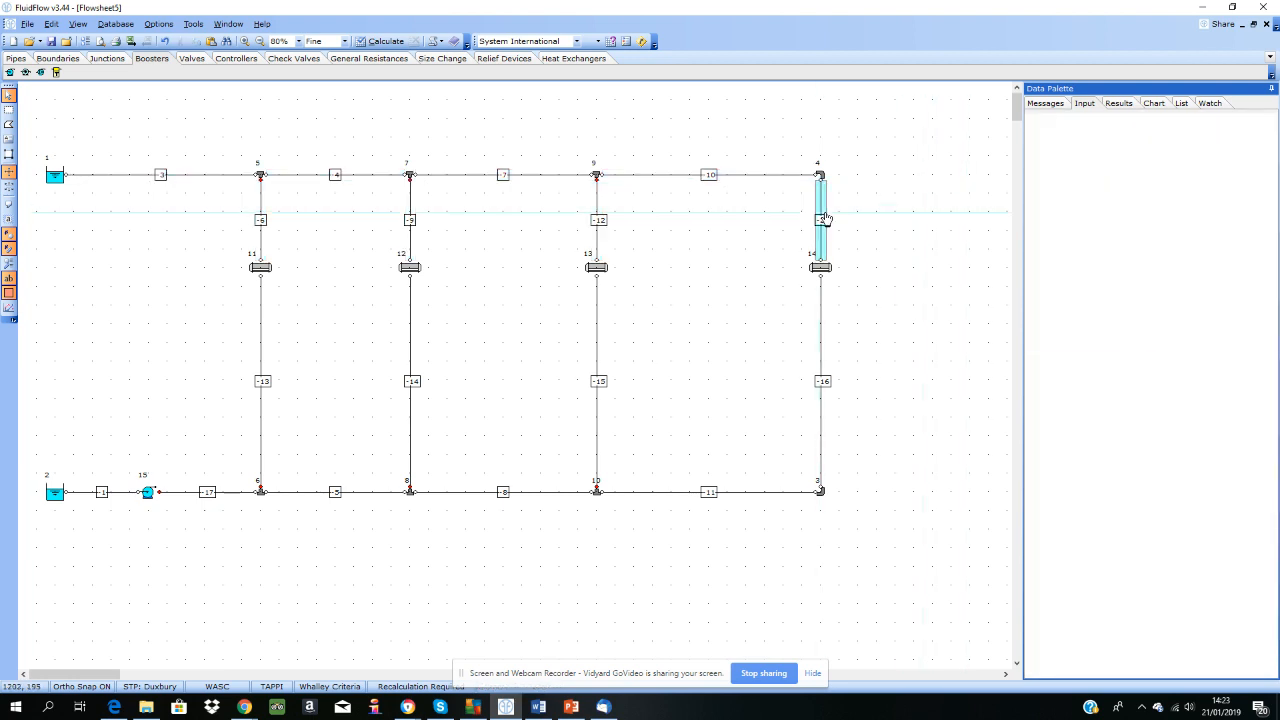
{"action": "left_click", "coordinate": [709, 176]}
{"action": "left_click", "coordinate": [597, 220]}
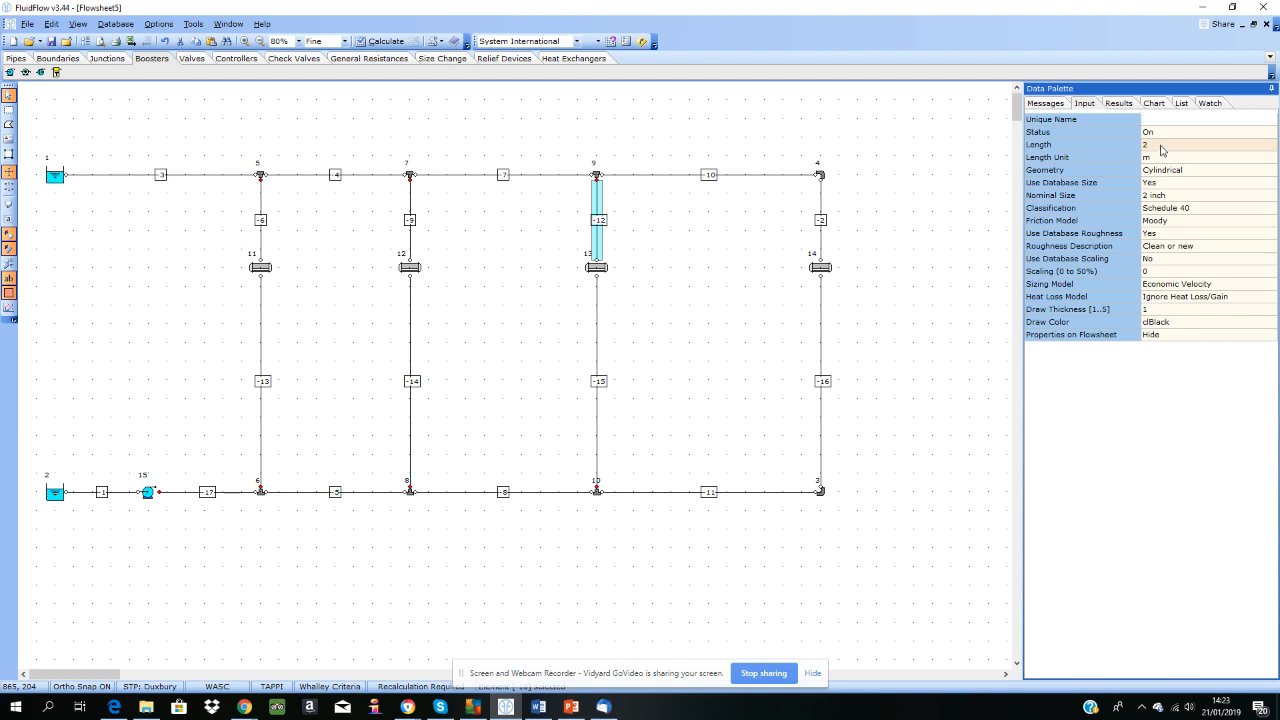
Step: Select all pipes in the network, set their length to 6 m, and check the last lower header pipe
{"action": "left_click", "coordinate": [52, 24]}
{"action": "mouse_move", "coordinate": [71, 41]}
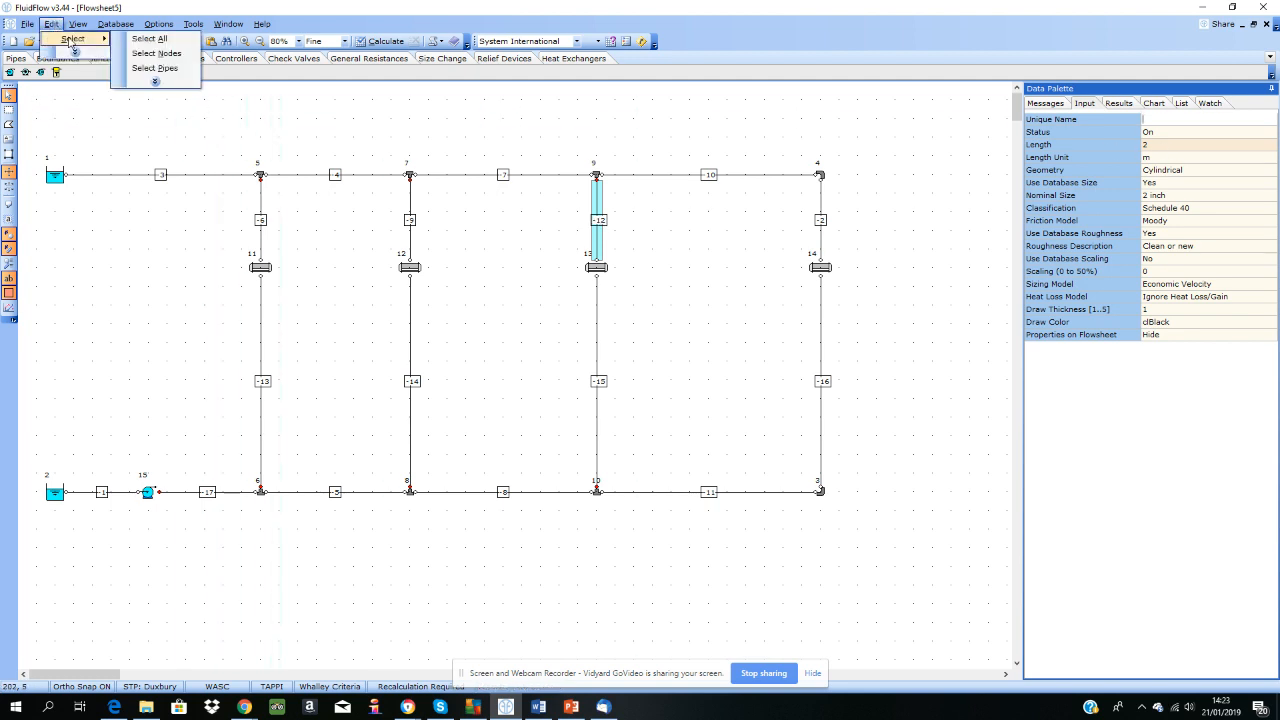
{"action": "left_click", "coordinate": [155, 68]}
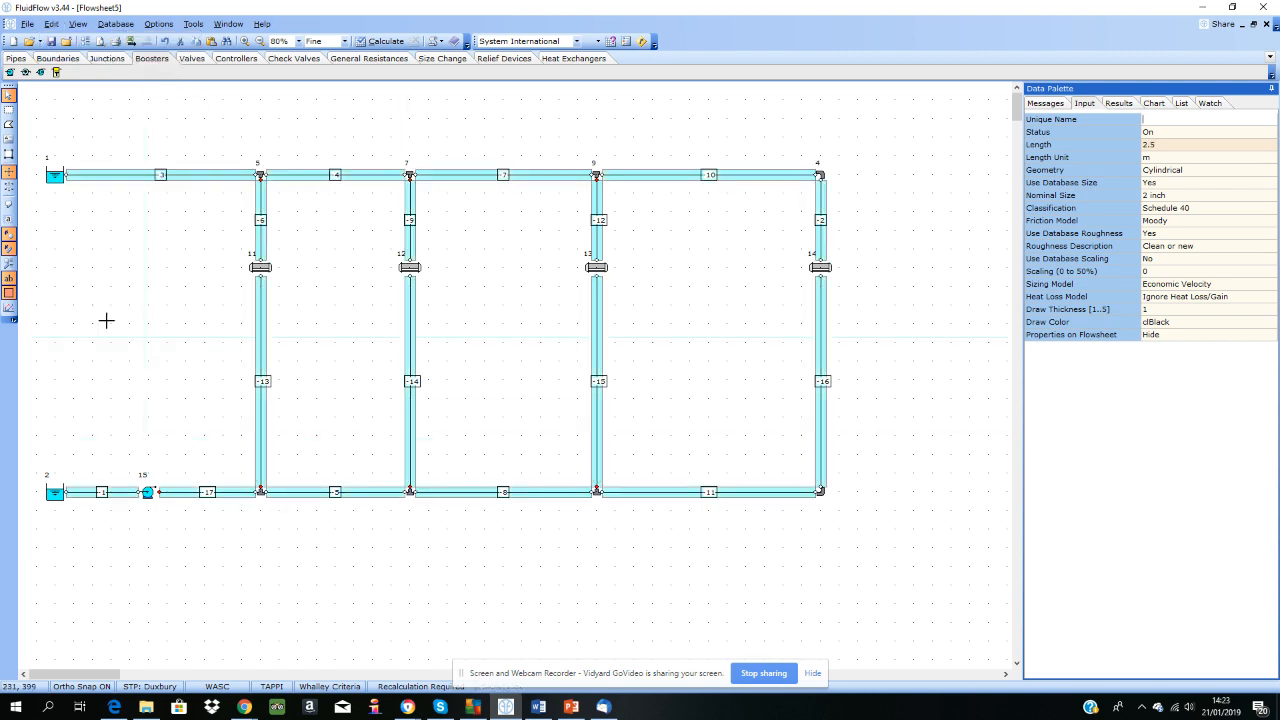
{"action": "left_click", "coordinate": [1187, 146]}
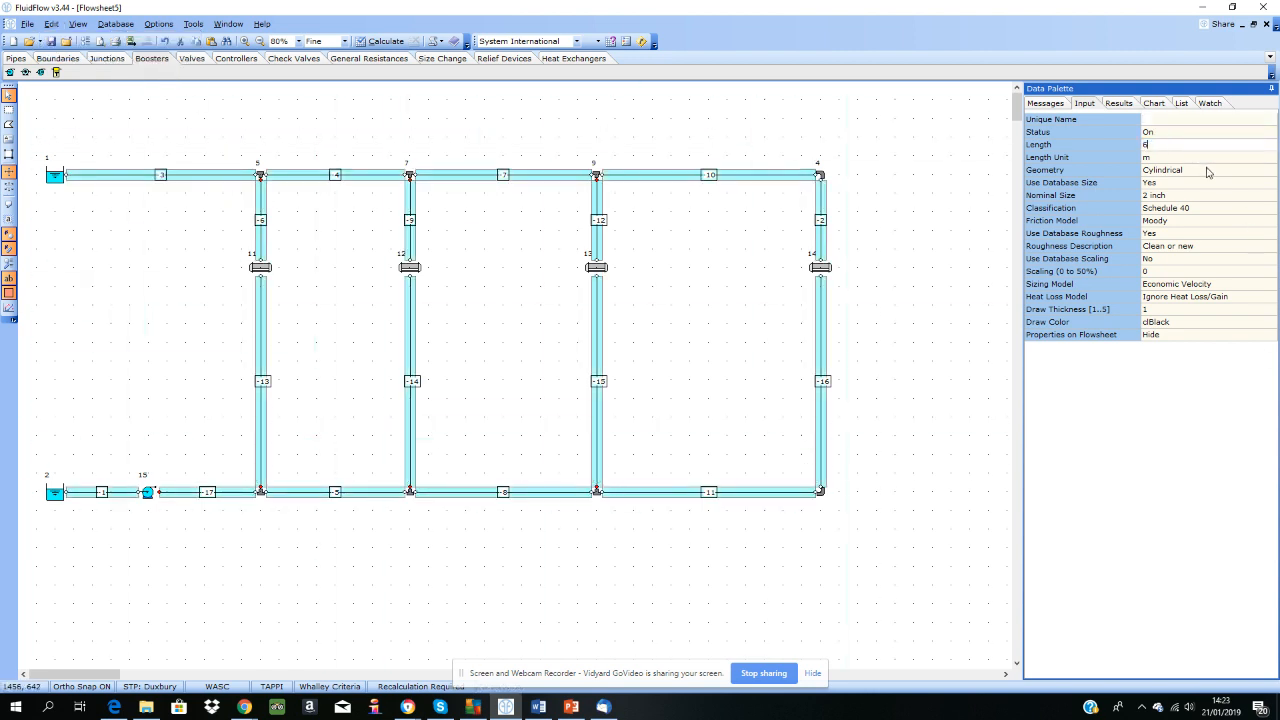
{"action": "type", "text": "6"}
{"action": "left_click", "coordinate": [877, 289]}
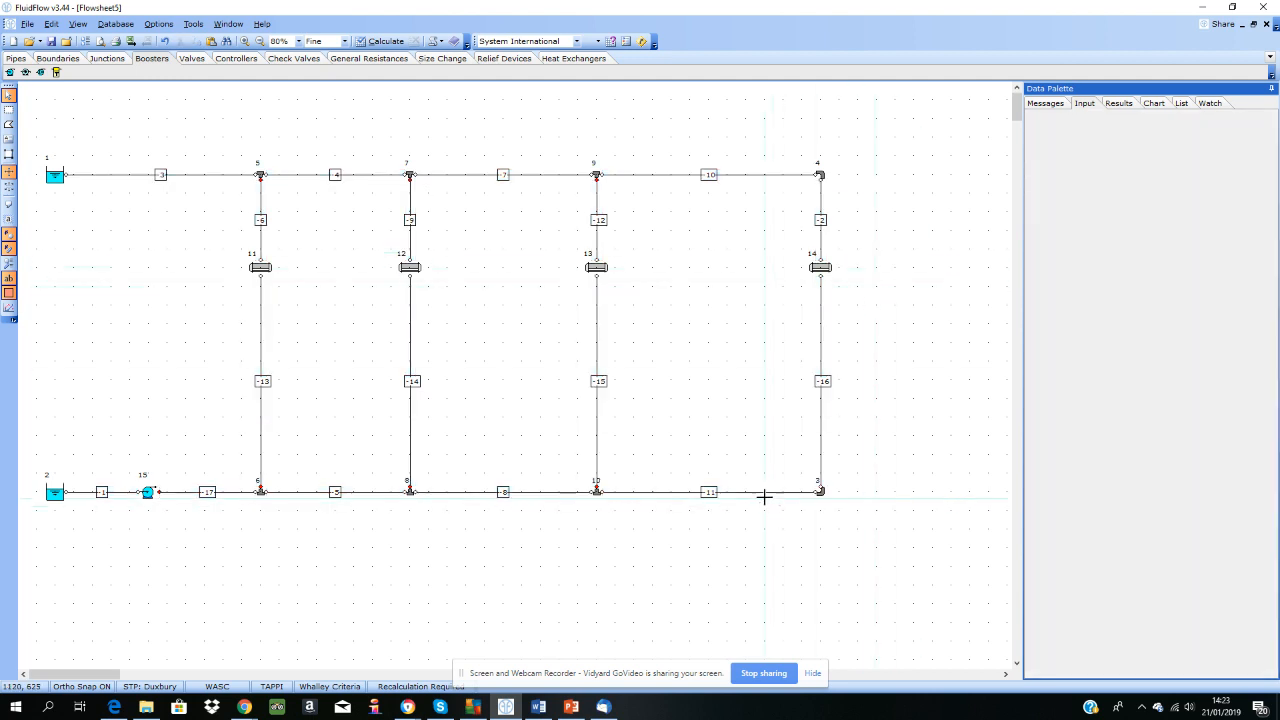
{"action": "left_click", "coordinate": [764, 496]}
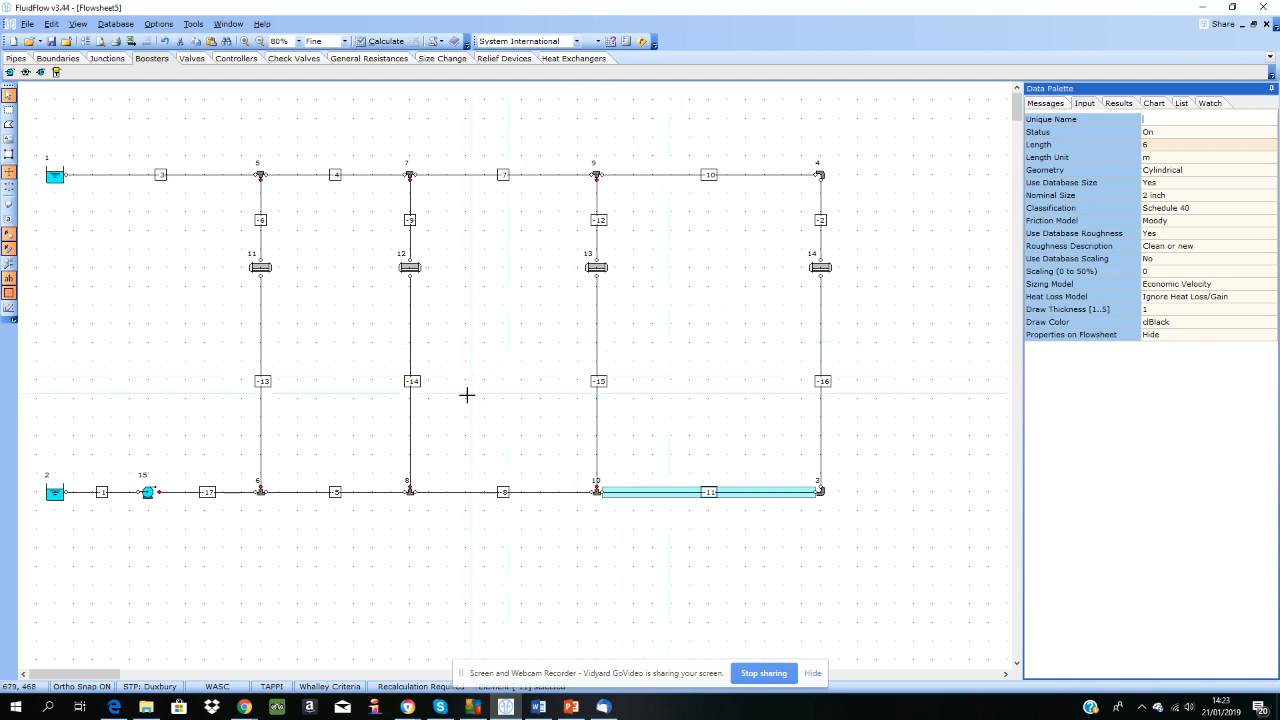
Step: Calculate the network, then review the warning messages and the calculated results of the pipe between the pump and the first lower junction
{"action": "left_click", "coordinate": [381, 41]}
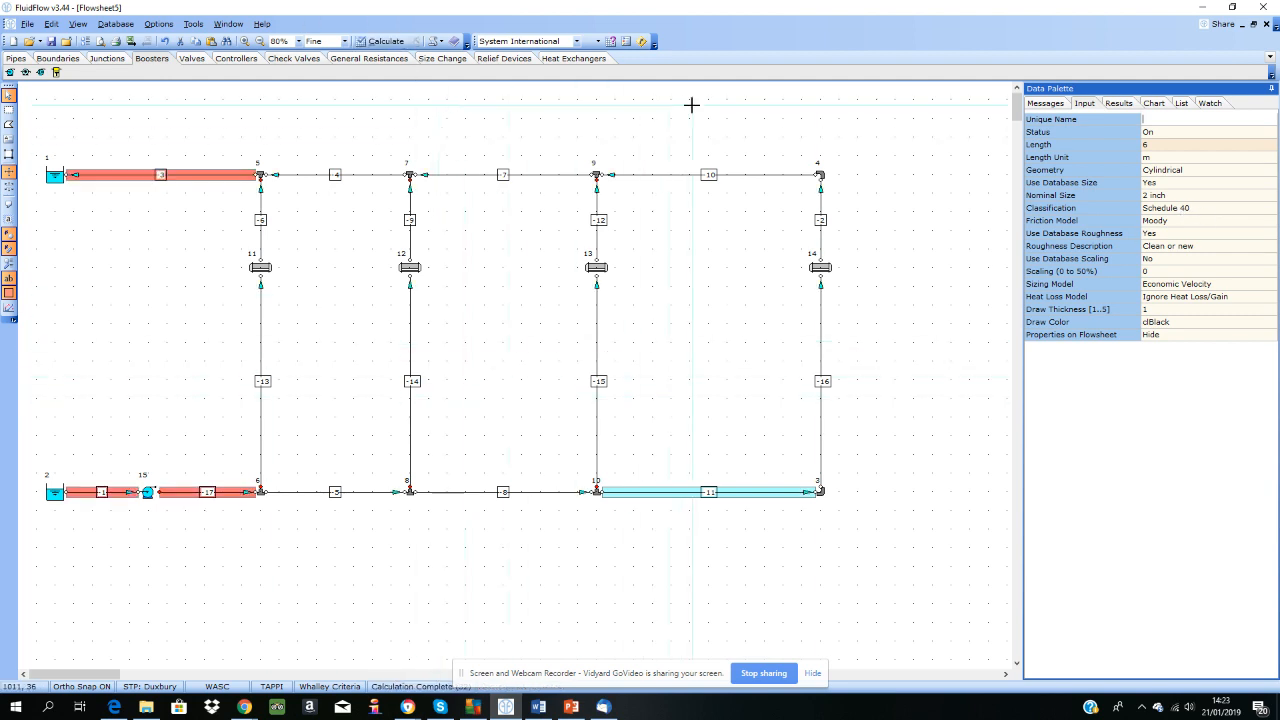
{"action": "left_click", "coordinate": [1052, 104]}
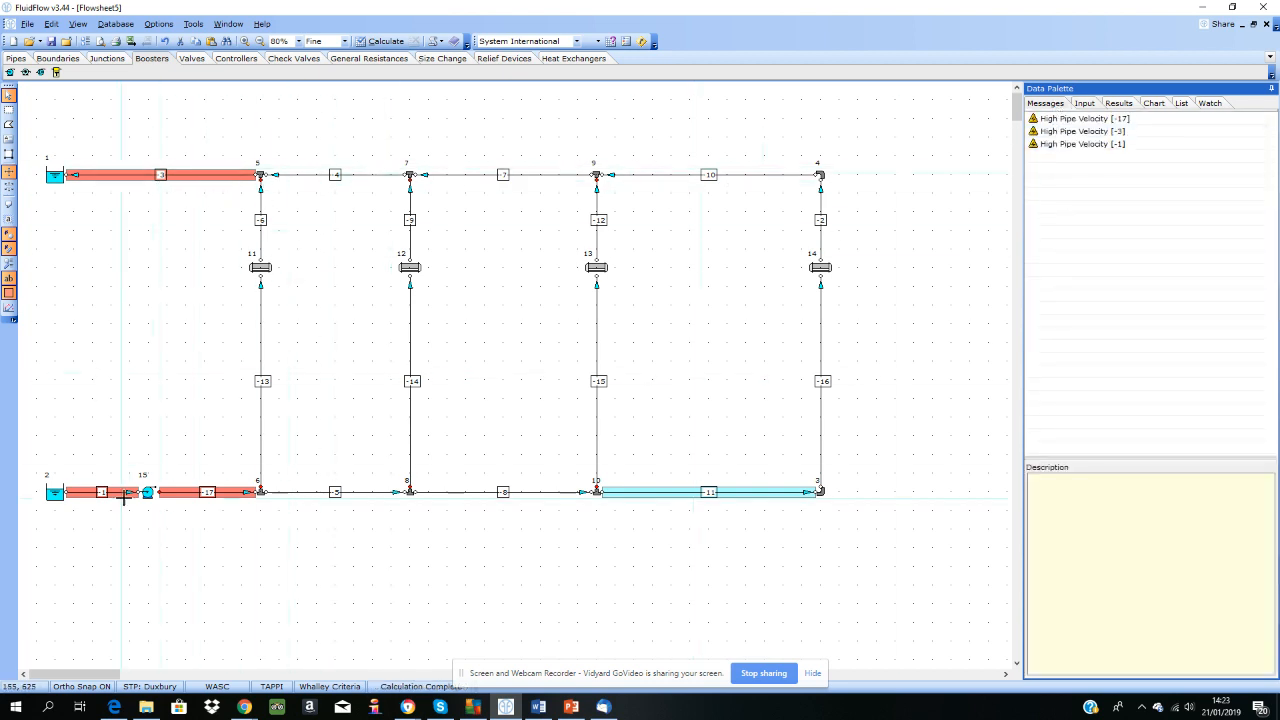
{"action": "left_click", "coordinate": [201, 496]}
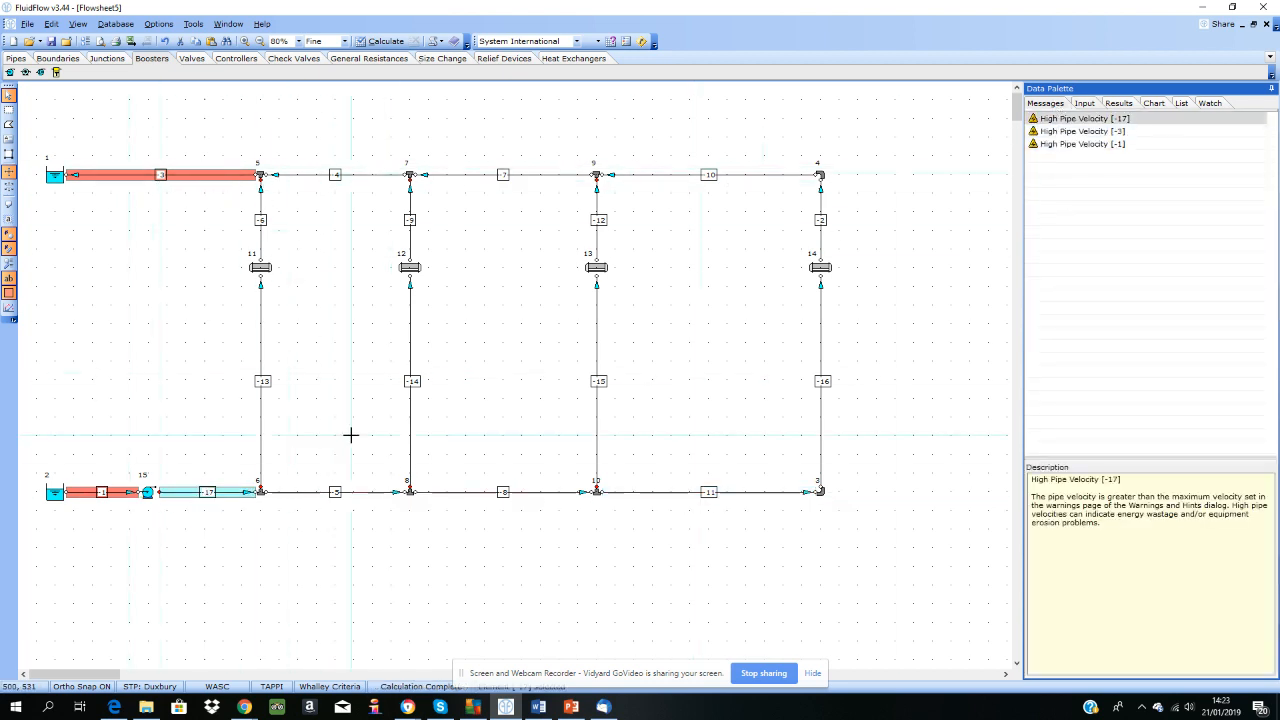
{"action": "left_click", "coordinate": [1119, 104]}
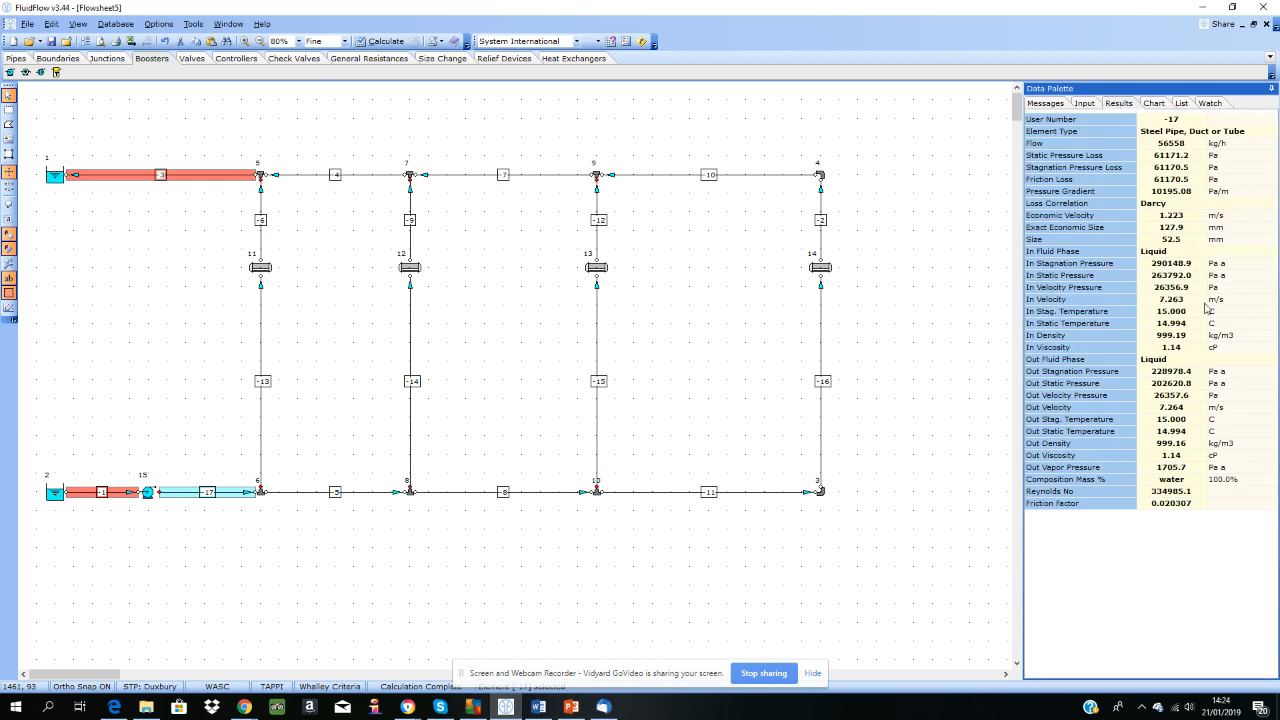
Step: Try the By Velocity and By Pressure Gradient sizing models on the pump discharge pipe and return it to Economic Velocity
{"action": "left_click", "coordinate": [1085, 104]}
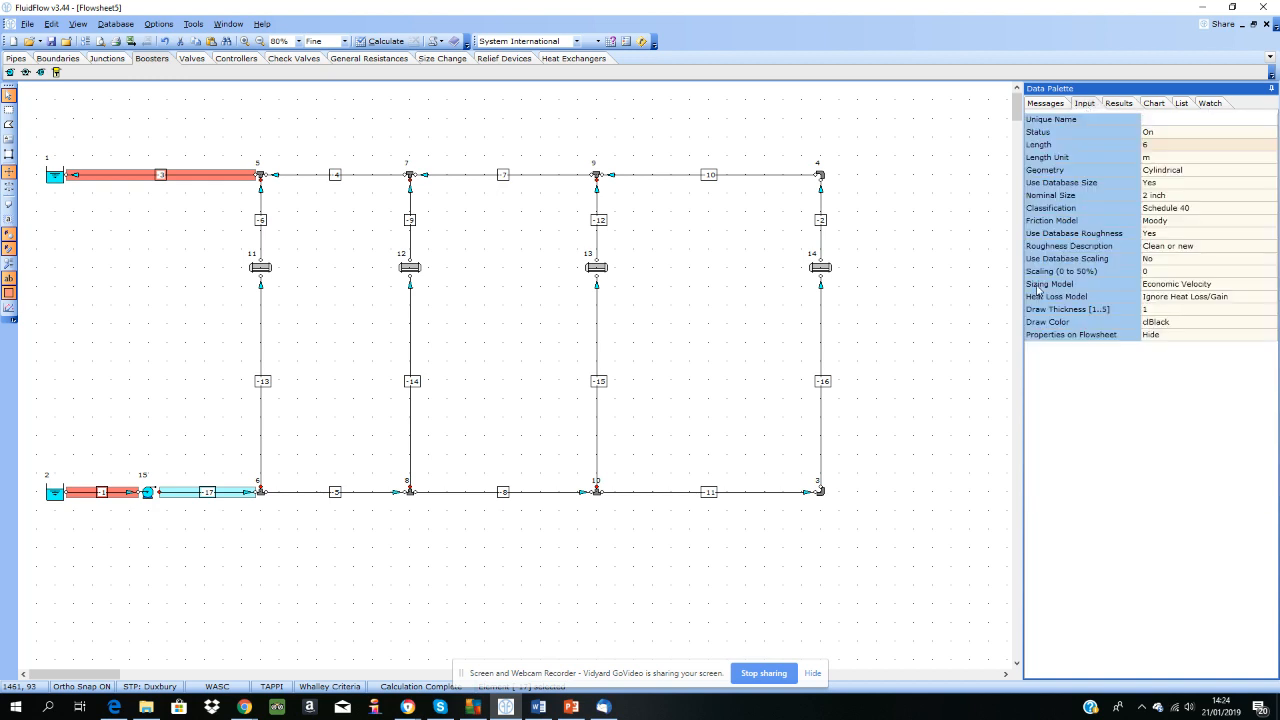
{"action": "left_click", "coordinate": [1148, 286]}
{"action": "left_click", "coordinate": [1271, 287]}
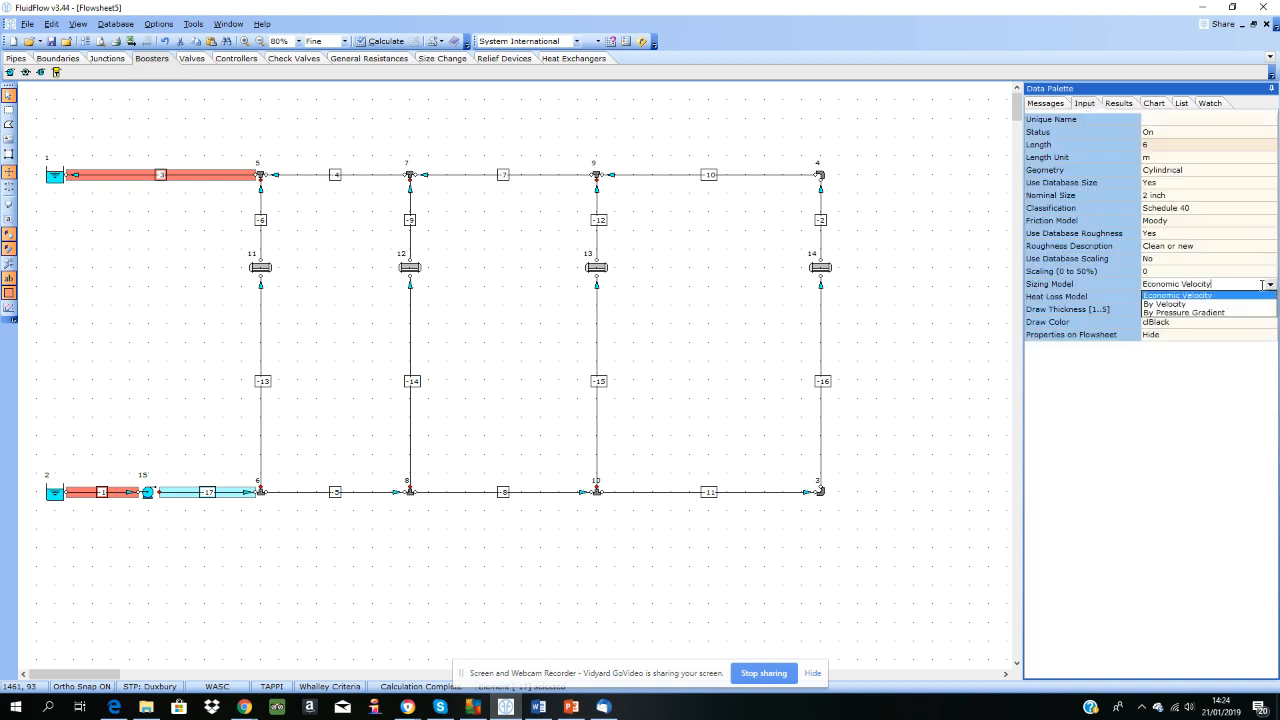
{"action": "left_click", "coordinate": [1180, 304]}
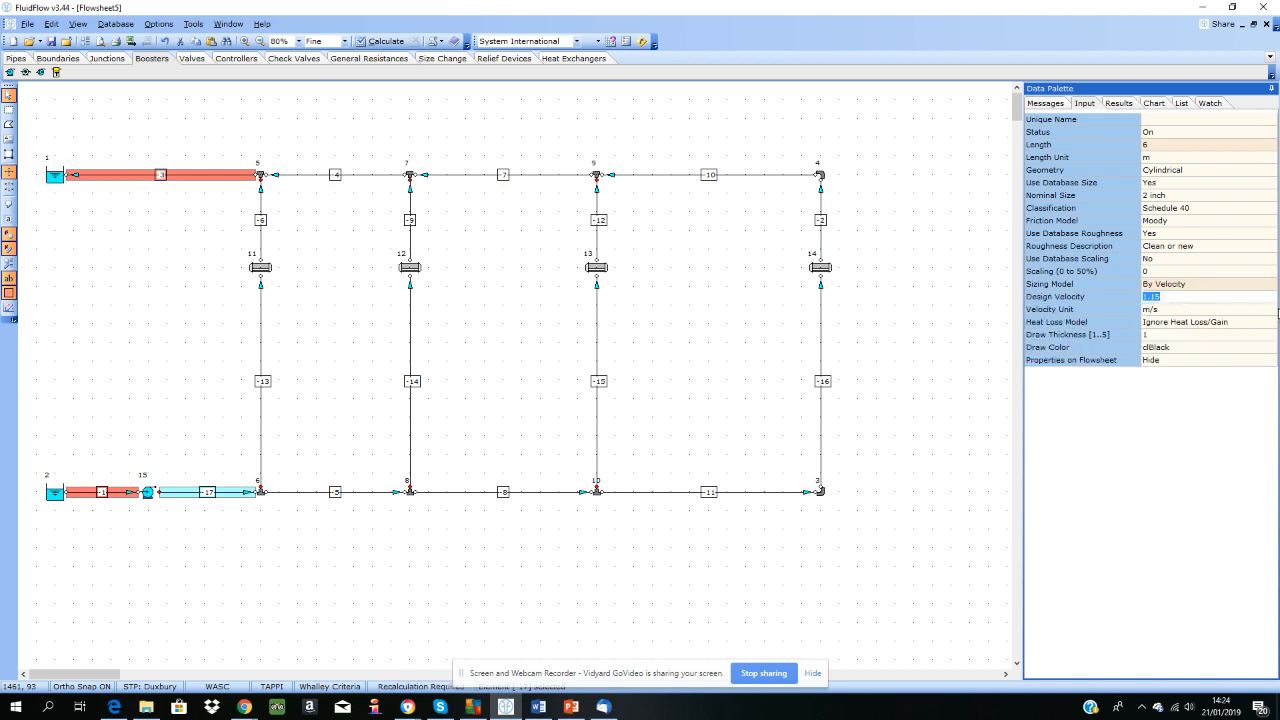
{"action": "left_click", "coordinate": [1236, 288]}
{"action": "left_click", "coordinate": [1271, 286]}
{"action": "left_click", "coordinate": [1182, 312]}
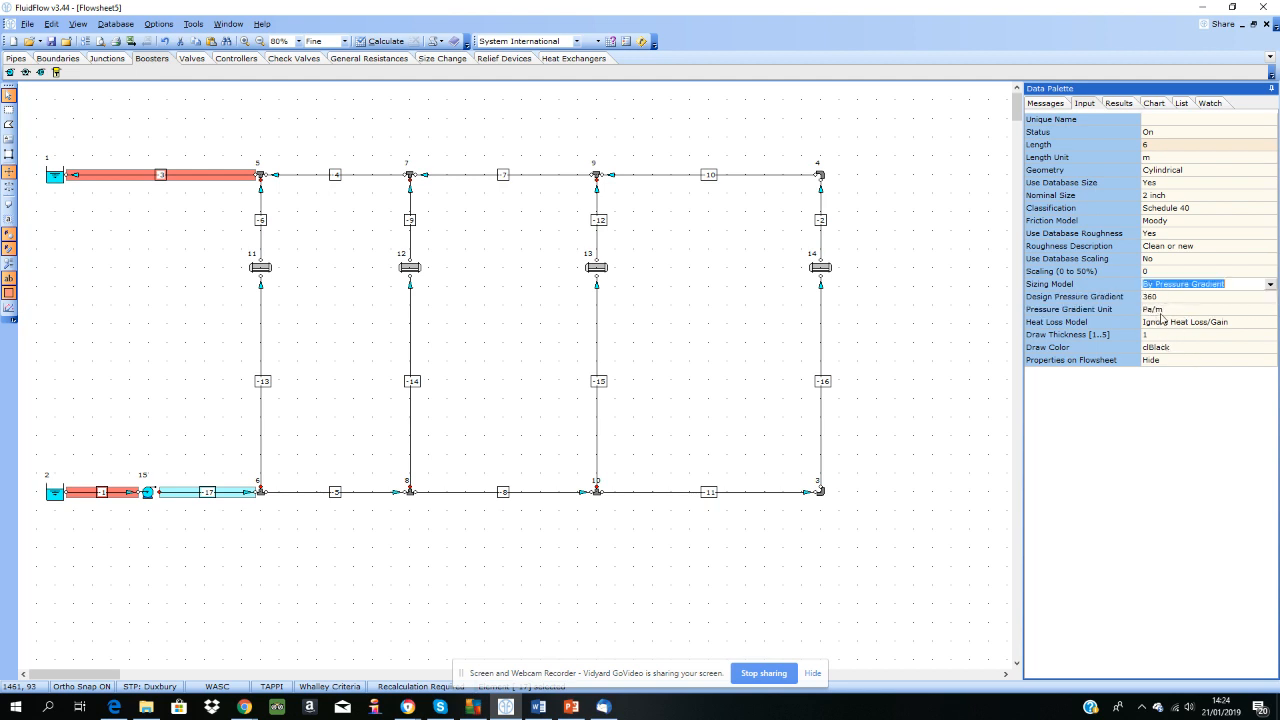
{"action": "left_click", "coordinate": [1269, 285]}
{"action": "left_click", "coordinate": [1181, 298]}
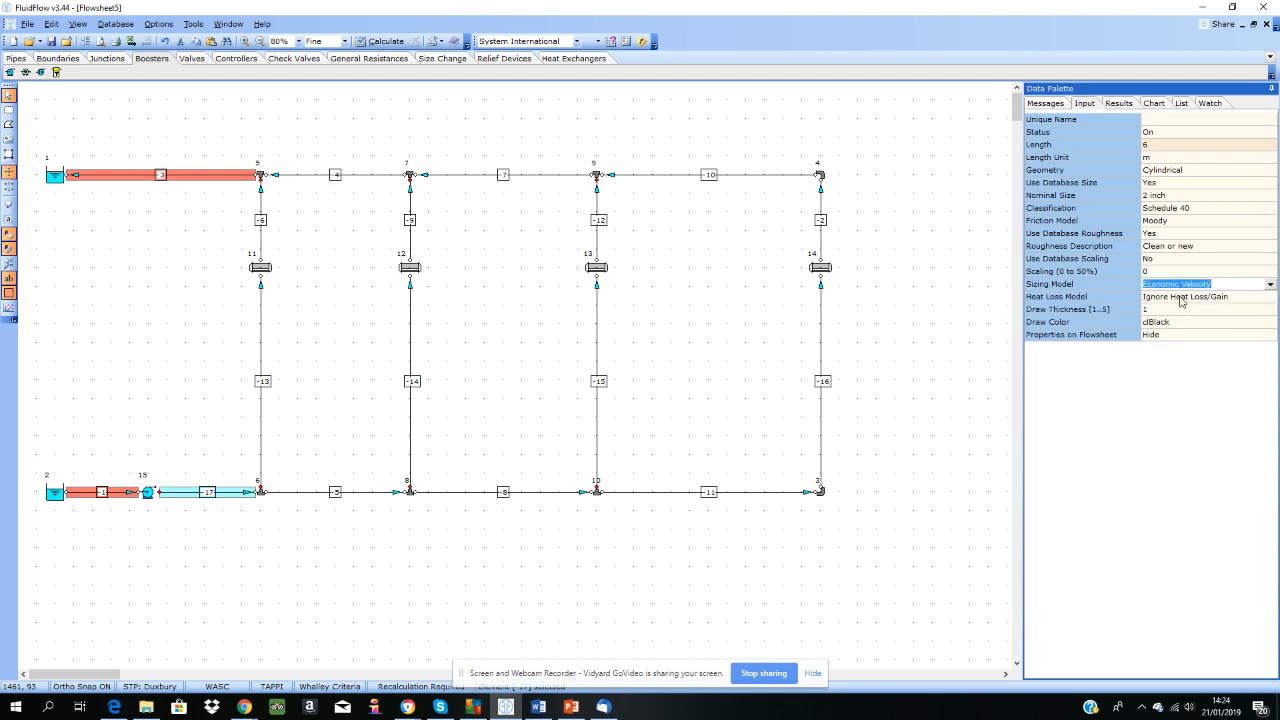
Step: View the Steel cost parameters in the database's pipe sizing data and close the editor without changes
{"action": "left_click", "coordinate": [118, 24]}
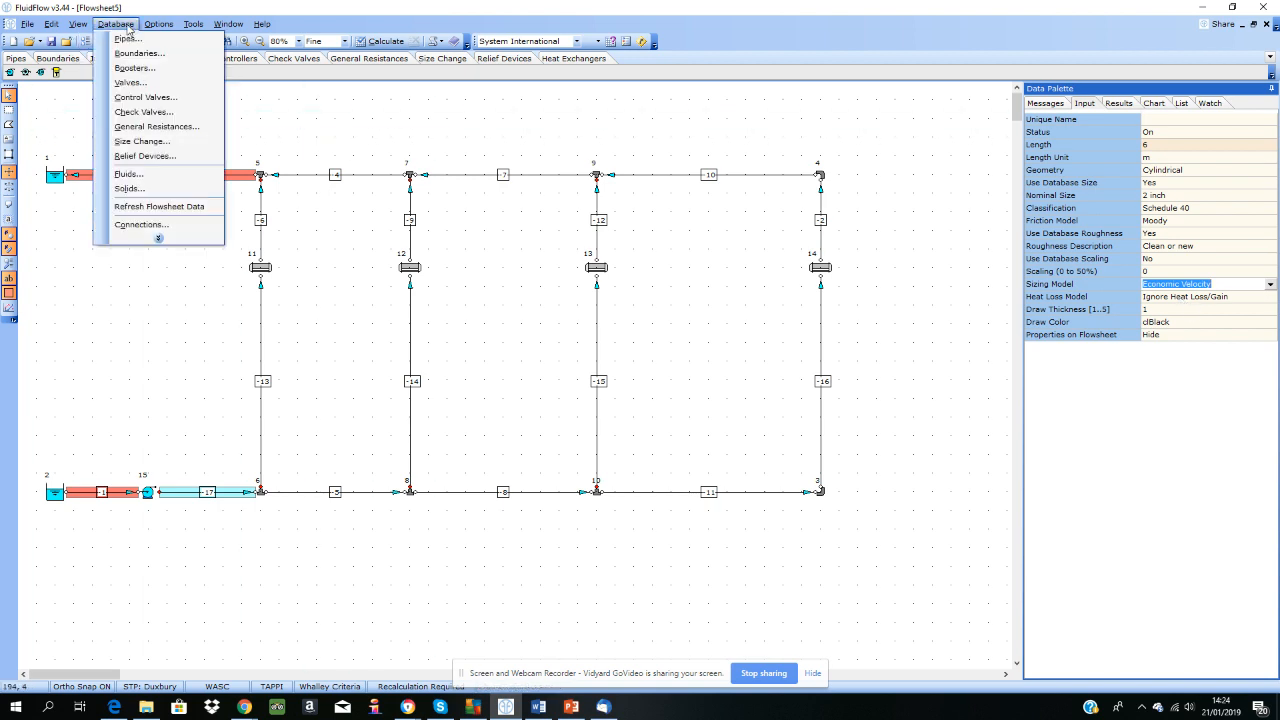
{"action": "left_click", "coordinate": [160, 237]}
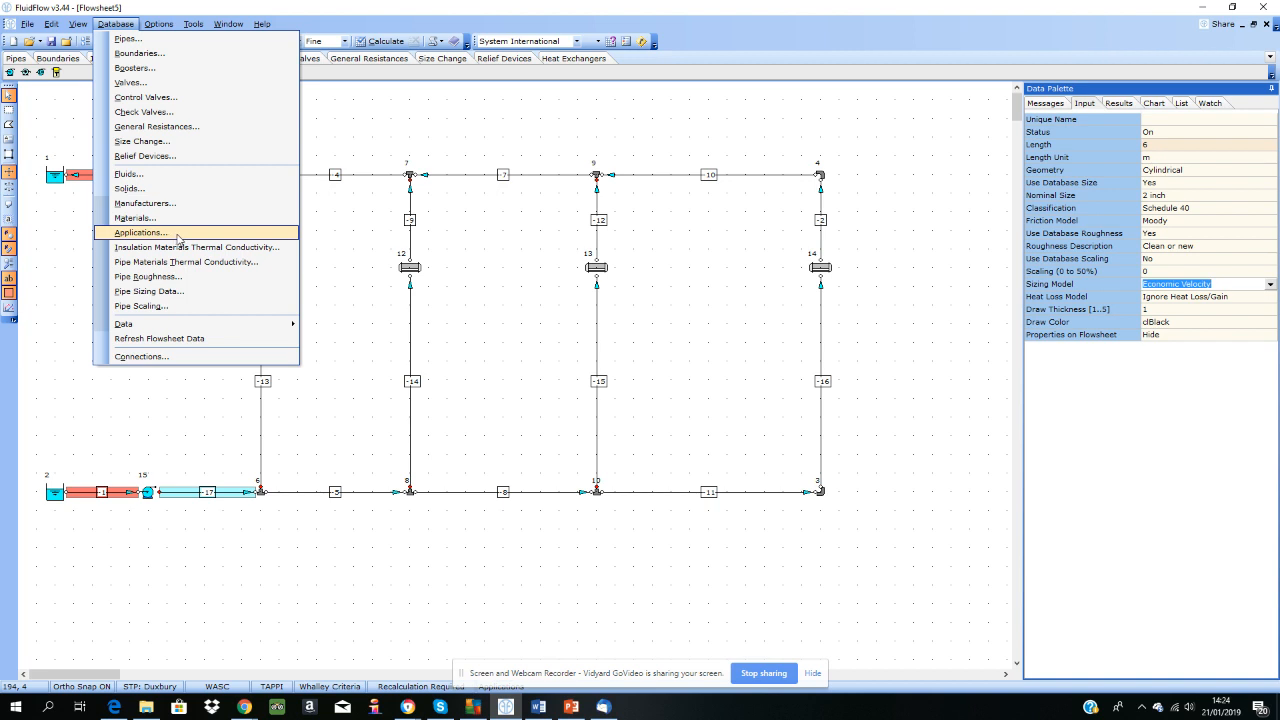
{"action": "left_click", "coordinate": [181, 292]}
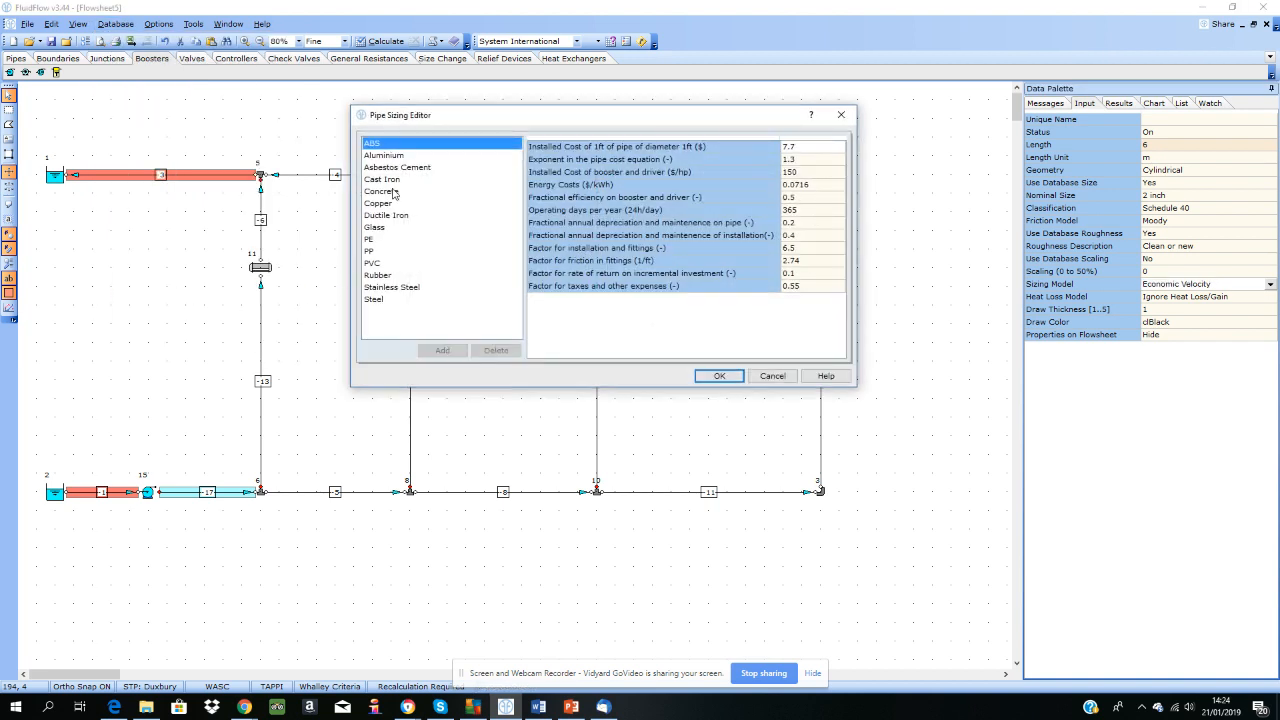
{"action": "left_click", "coordinate": [378, 299]}
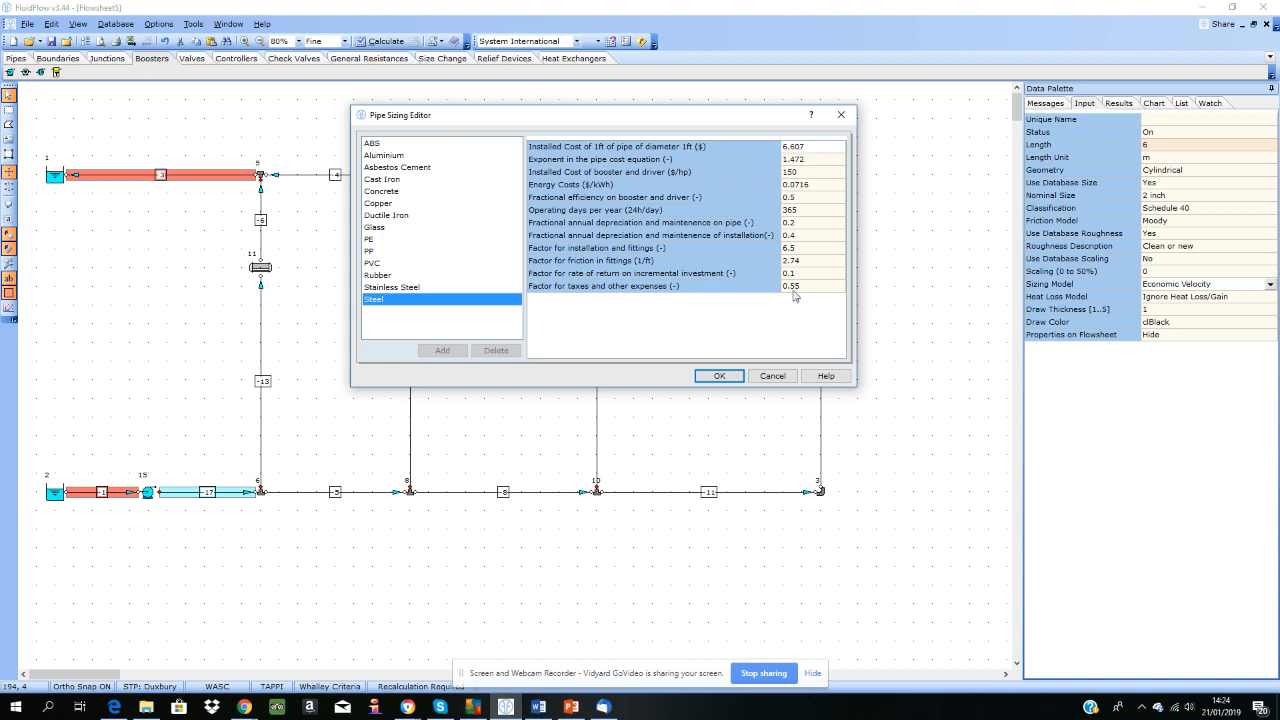
{"action": "left_click", "coordinate": [779, 379]}
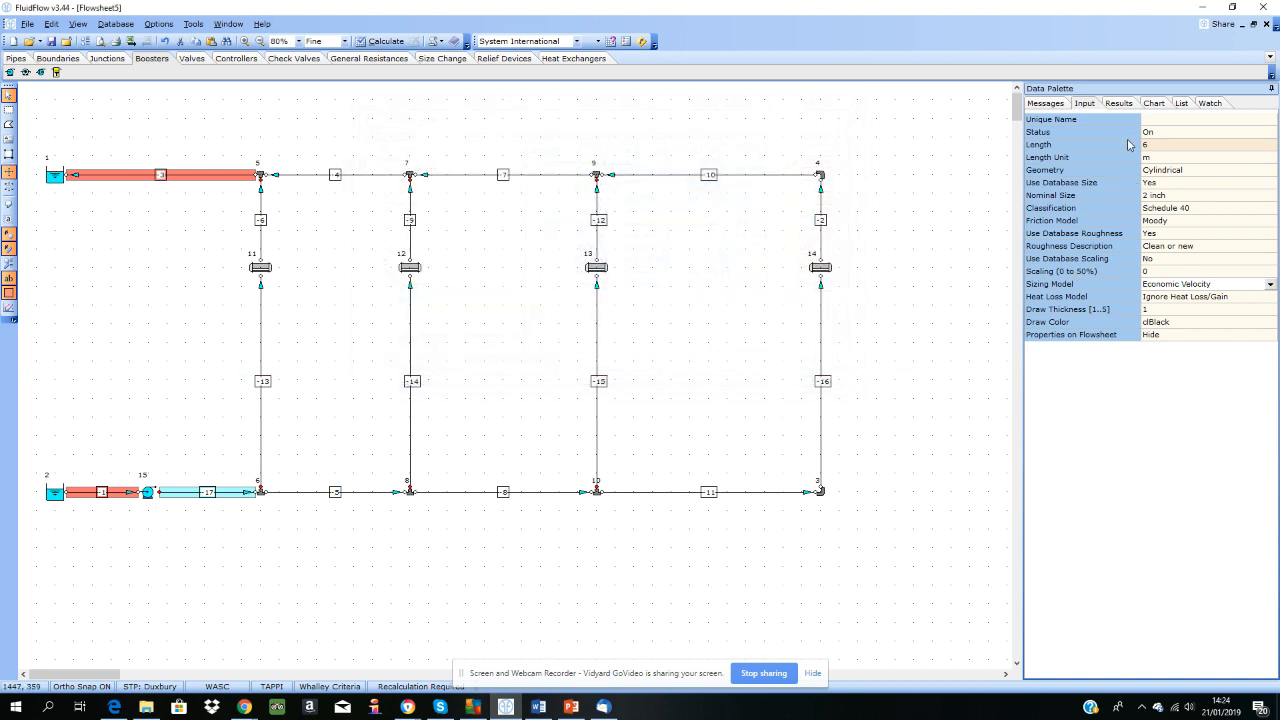
Step: Compare the pump discharge pipe's exact economic size in the results with its nominal size and classification in the input data
{"action": "left_click", "coordinate": [1117, 105]}
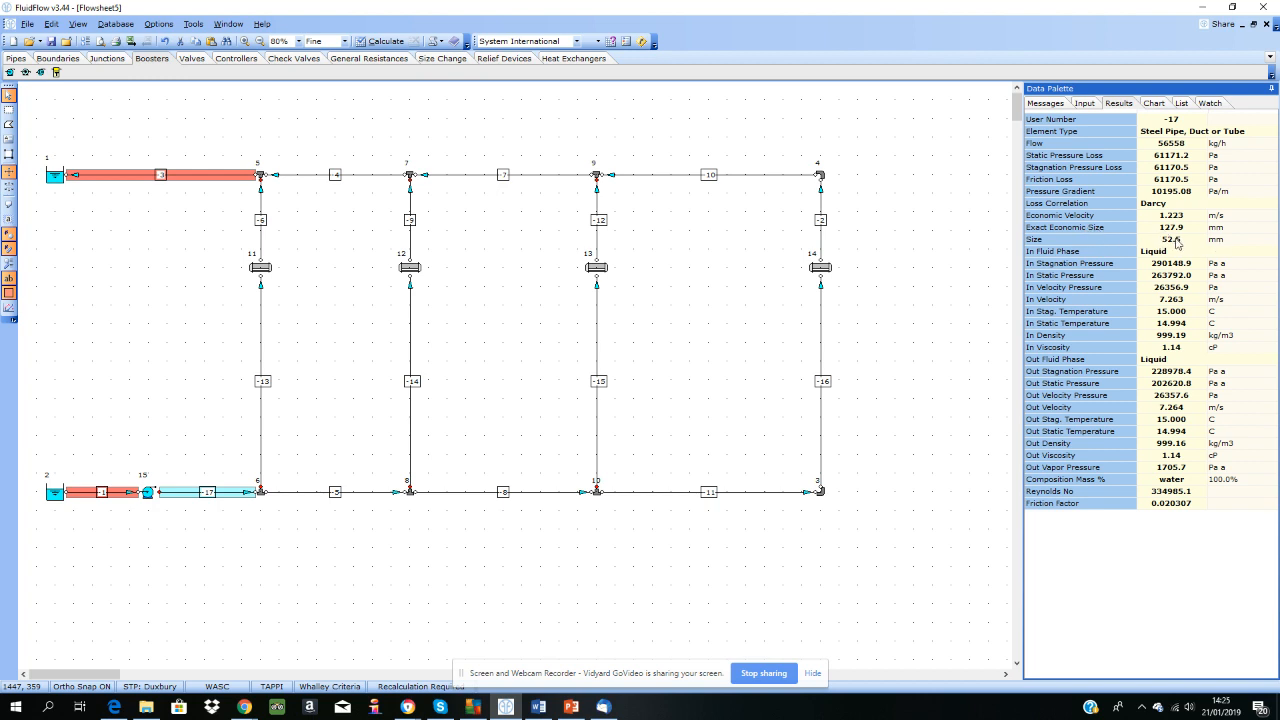
{"action": "left_click", "coordinate": [1084, 103]}
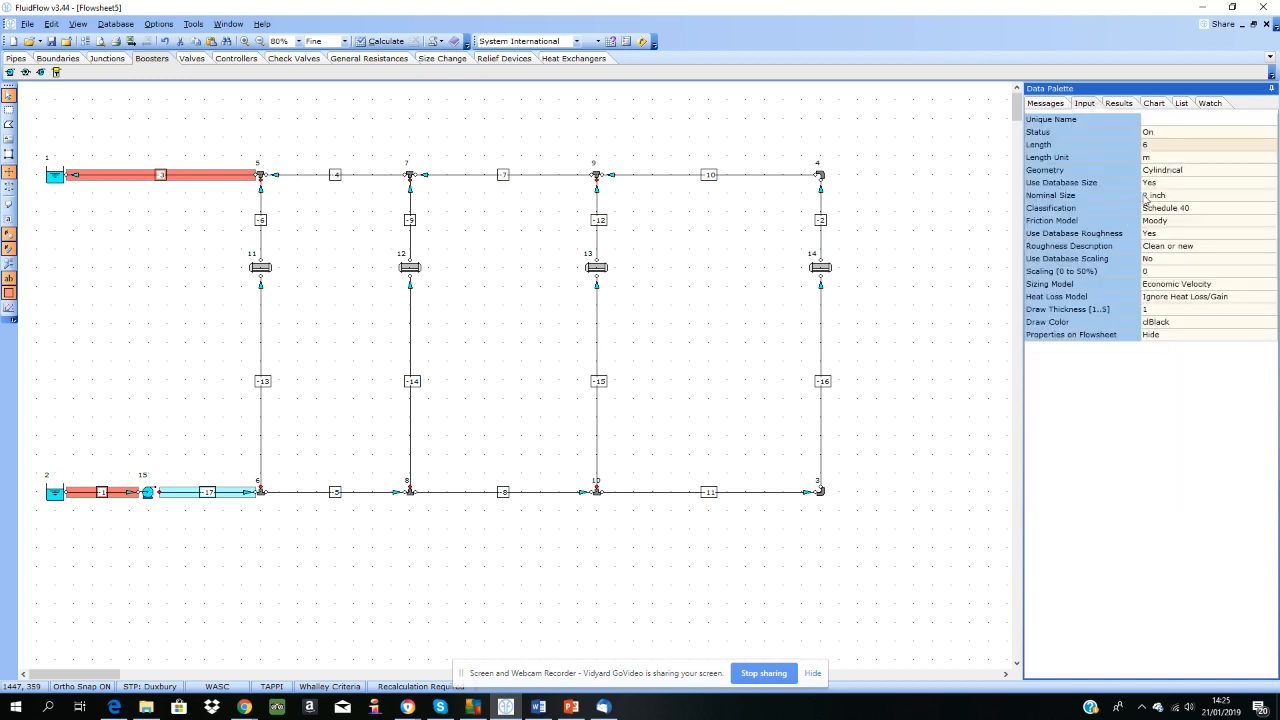
{"action": "left_click", "coordinate": [1120, 108]}
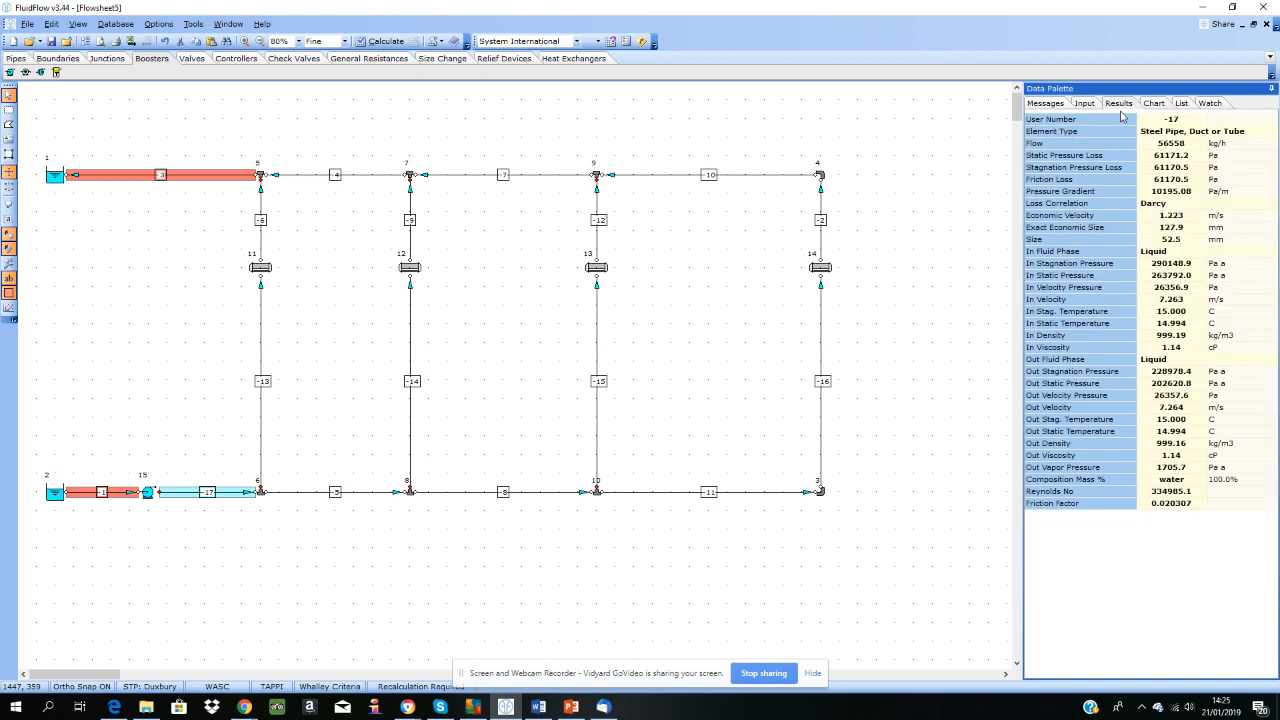
Step: Look up the Schedule 40 inside diameter of the 2 inch steel pipe in the pipes database, and close it without changes
{"action": "left_click", "coordinate": [116, 23]}
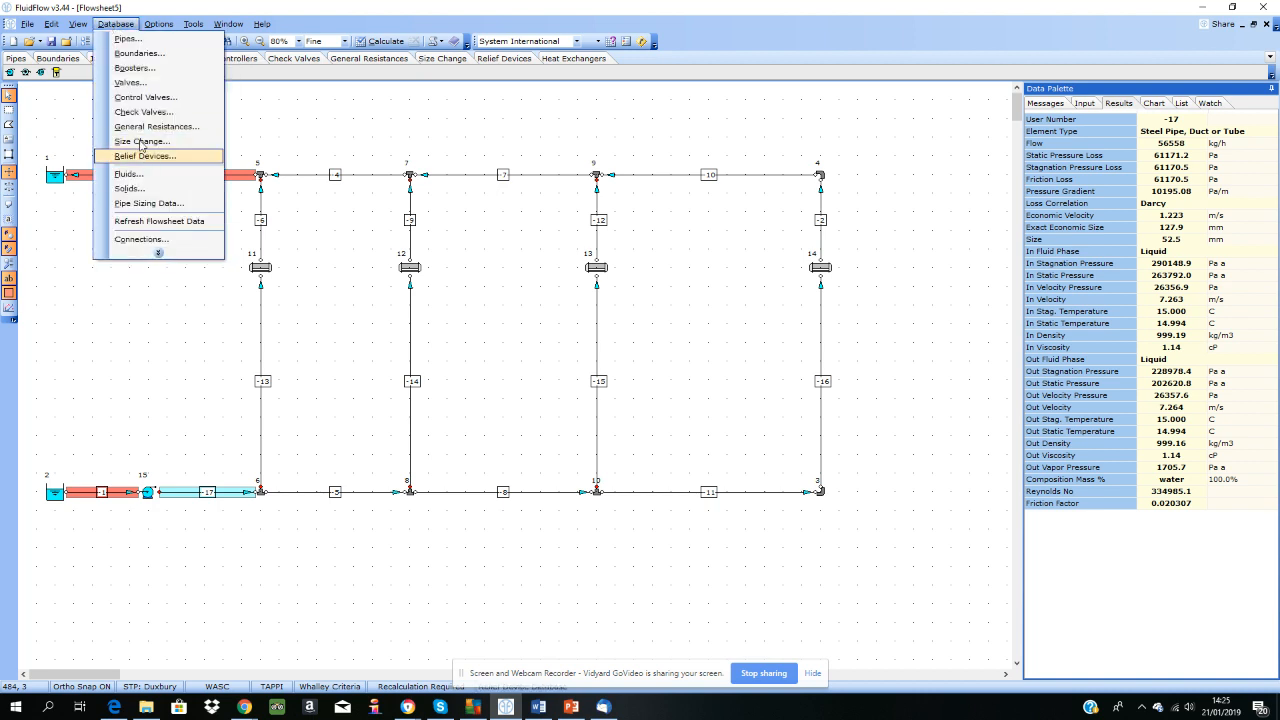
{"action": "left_click", "coordinate": [128, 38]}
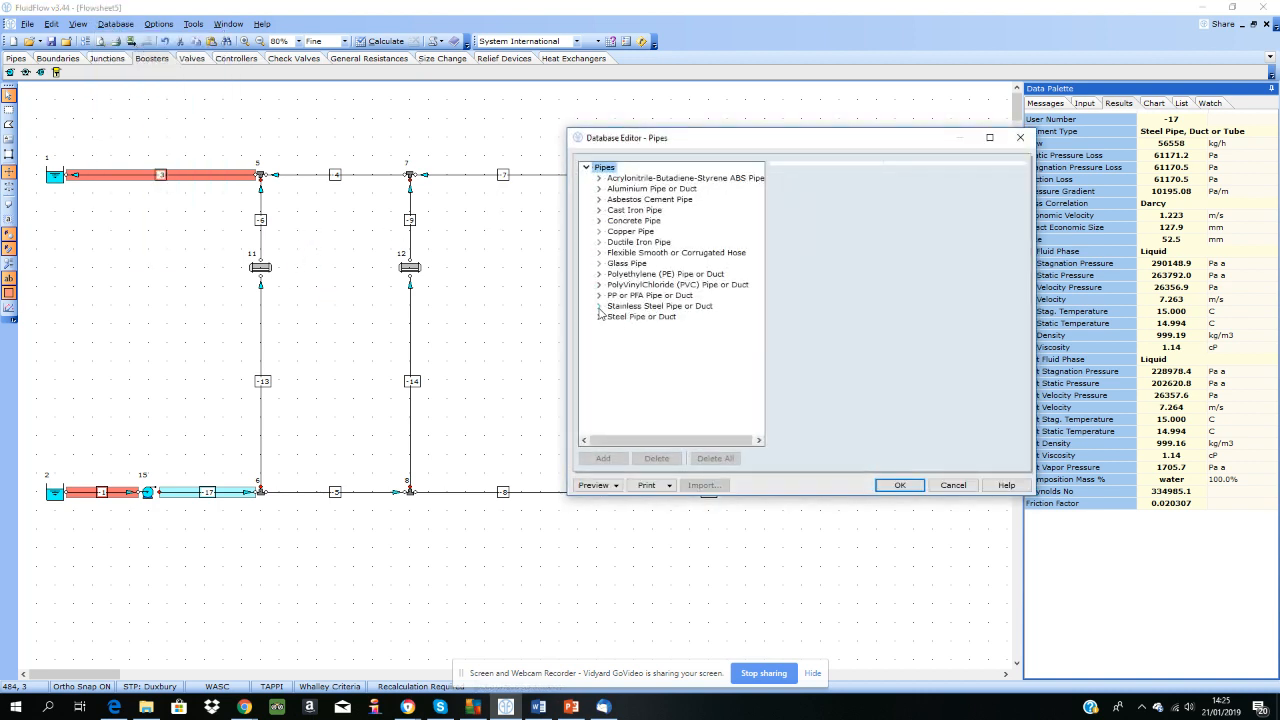
{"action": "left_click", "coordinate": [603, 316]}
{"action": "scroll", "coordinate": [612, 340], "scroll_direction": "down", "scroll_amount": 5}
{"action": "scroll", "coordinate": [617, 347], "scroll_direction": "up", "scroll_amount": 6}
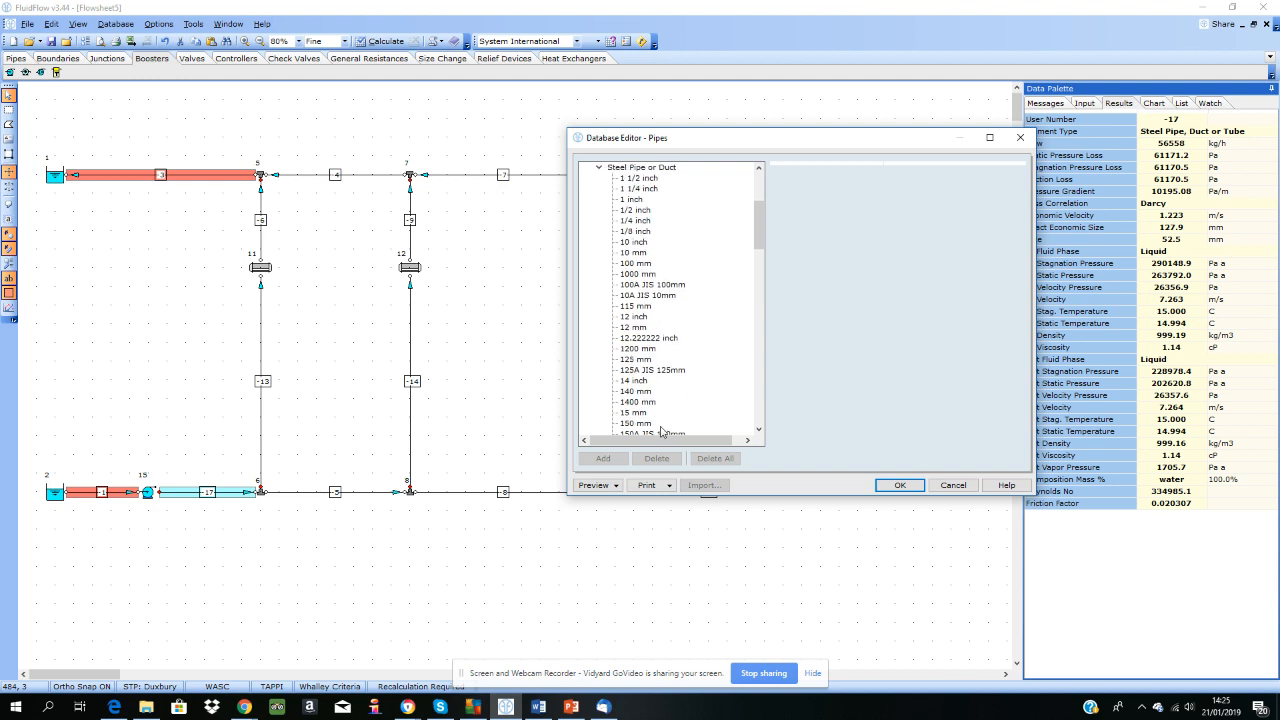
{"action": "scroll", "coordinate": [652, 393], "scroll_direction": "down", "scroll_amount": 5}
{"action": "left_click", "coordinate": [632, 362]}
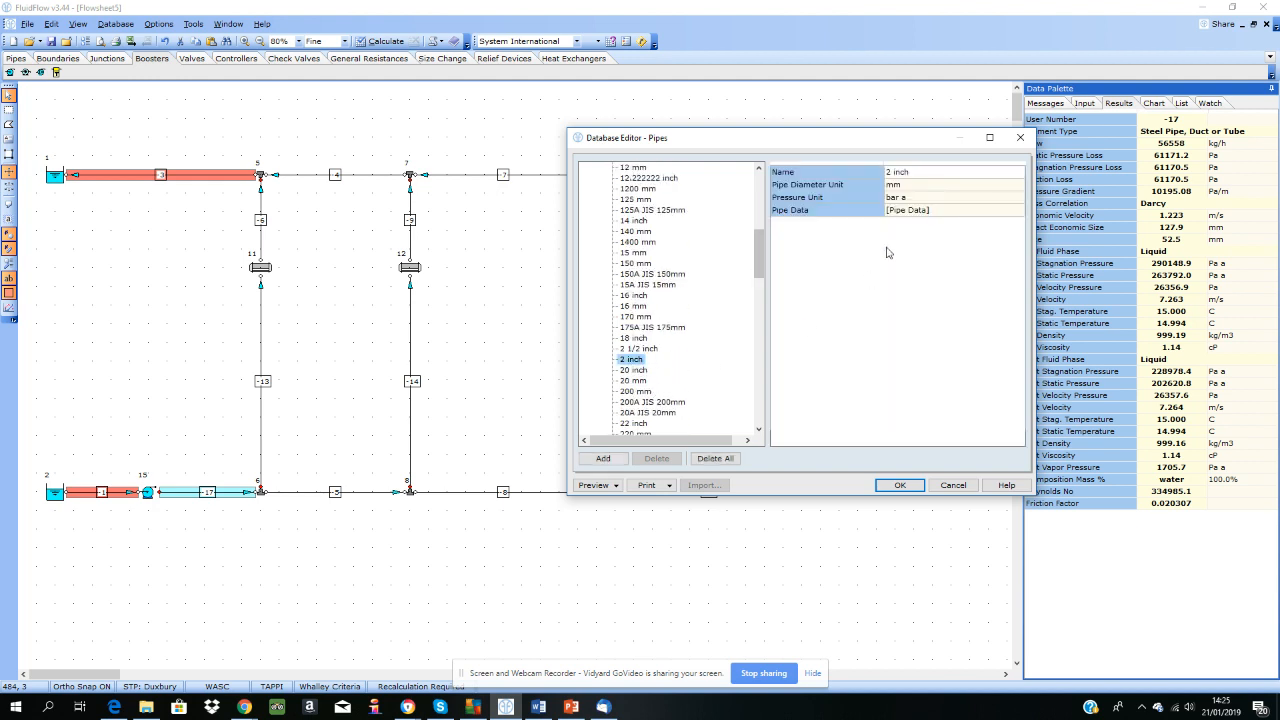
{"action": "double_click", "coordinate": [942, 211]}
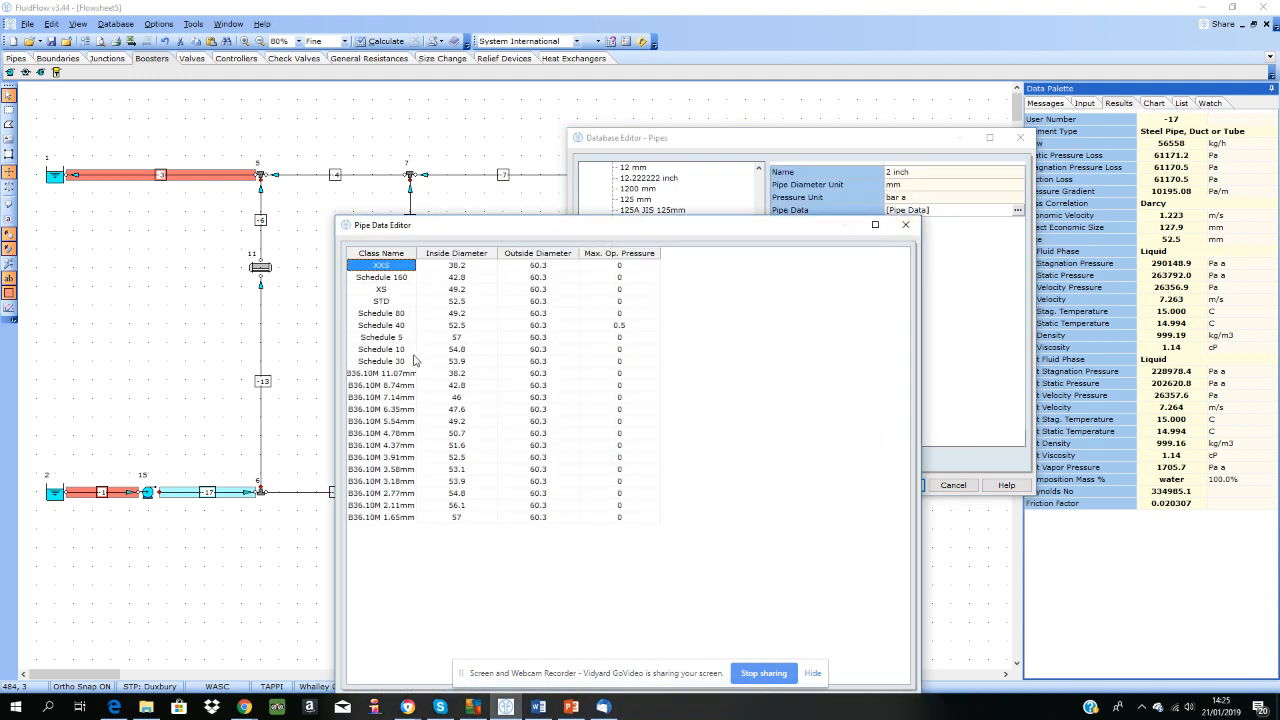
{"action": "left_click", "coordinate": [398, 328]}
{"action": "left_click", "coordinate": [455, 327]}
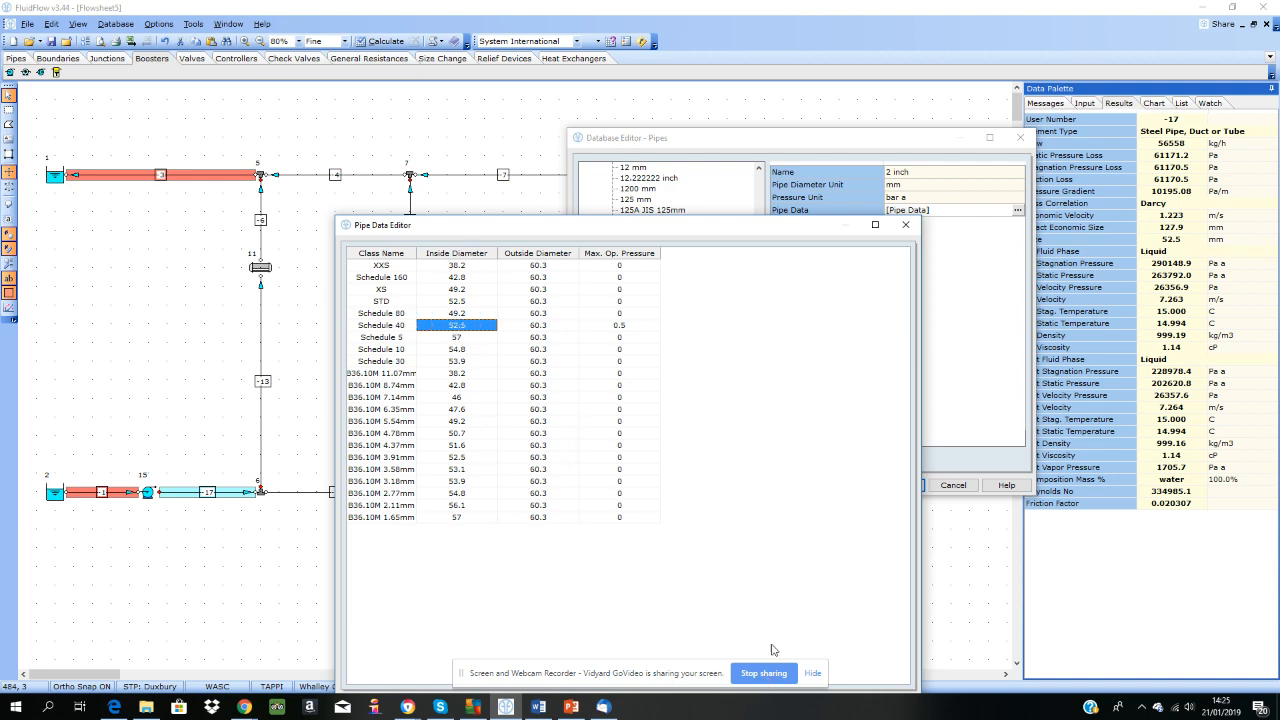
{"action": "left_click", "coordinate": [905, 224]}
{"action": "left_click", "coordinate": [953, 485]}
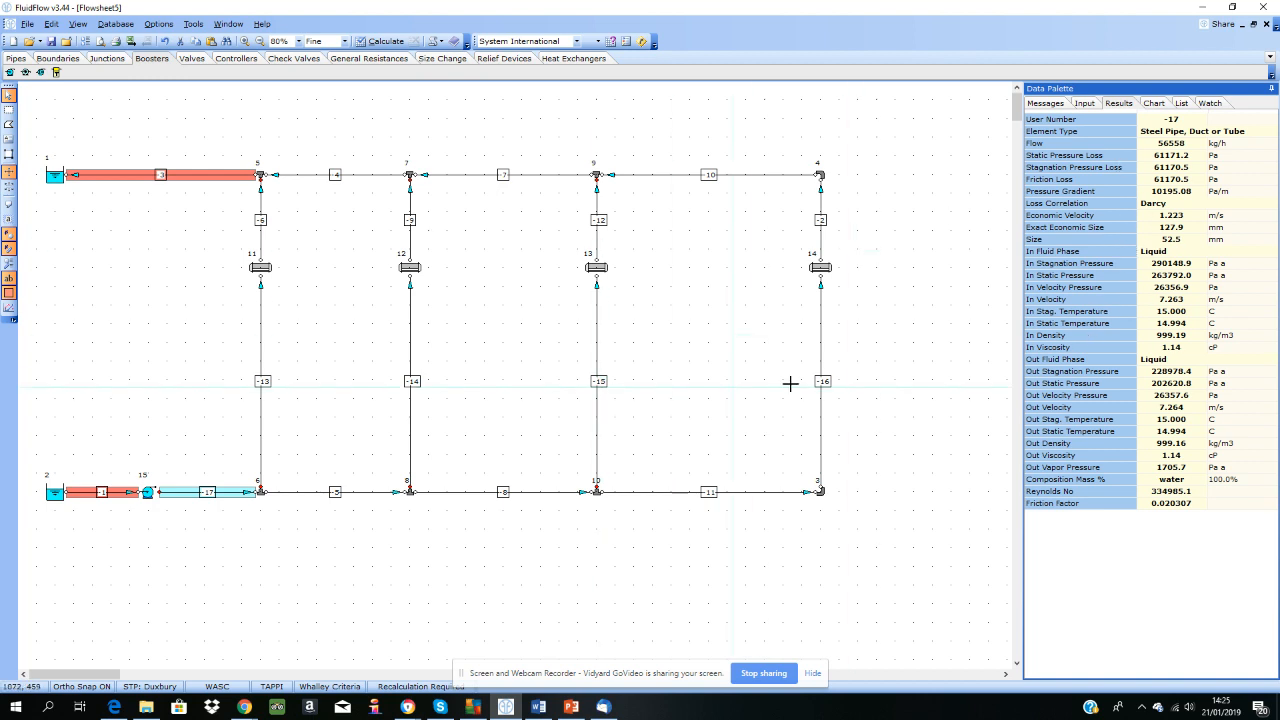
Step: Show the results of the pipe below the first heat exchanger and set the flow result unit to kg/s
{"action": "left_click", "coordinate": [262, 355]}
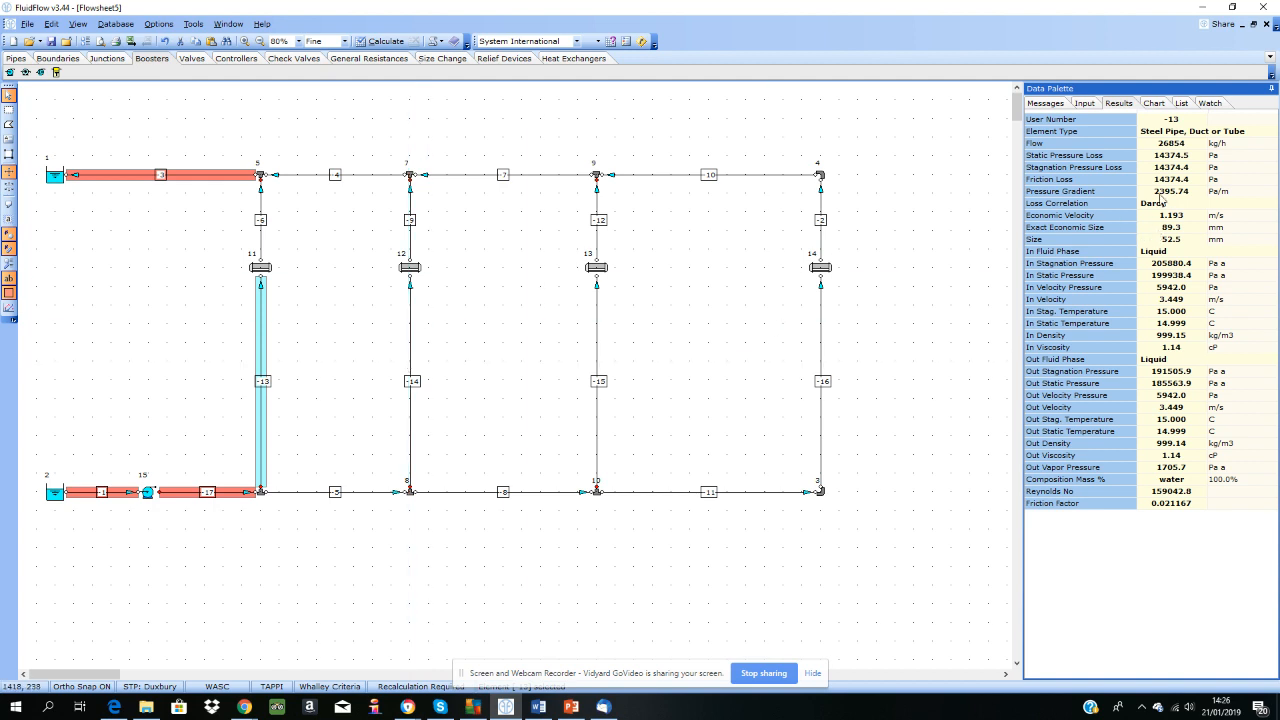
{"action": "right_click", "coordinate": [1233, 212]}
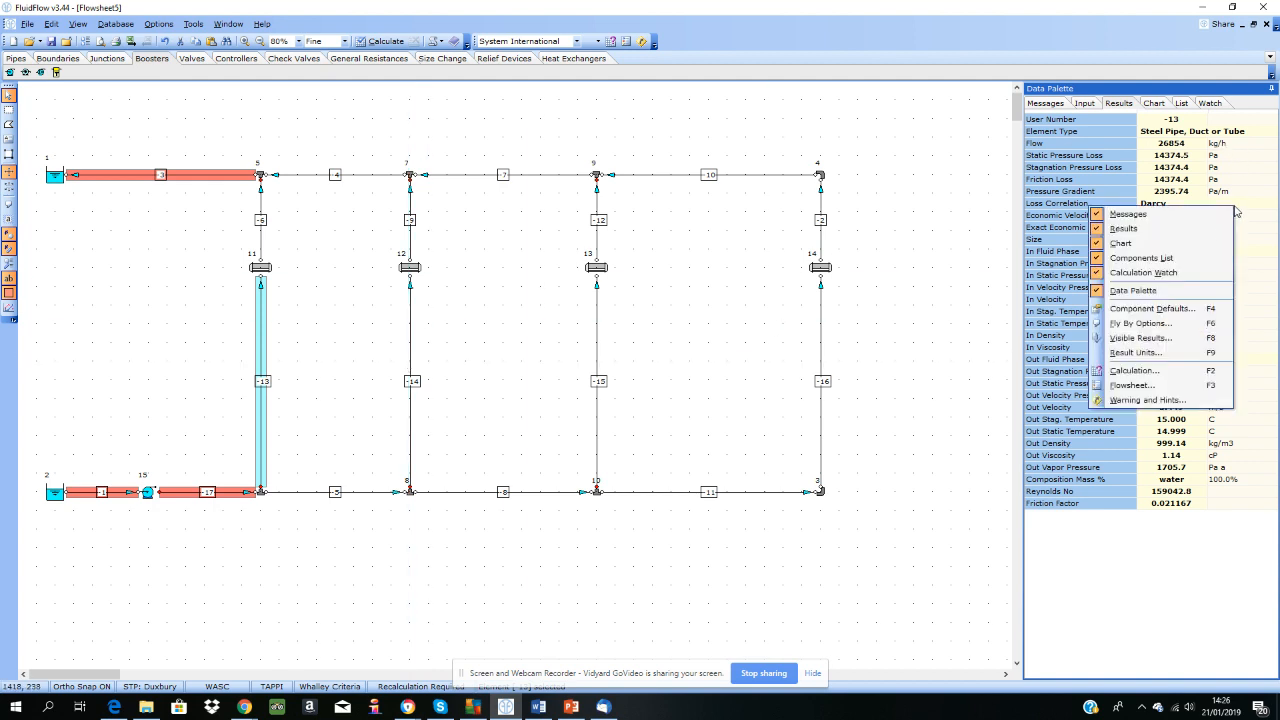
{"action": "left_click", "coordinate": [1161, 353]}
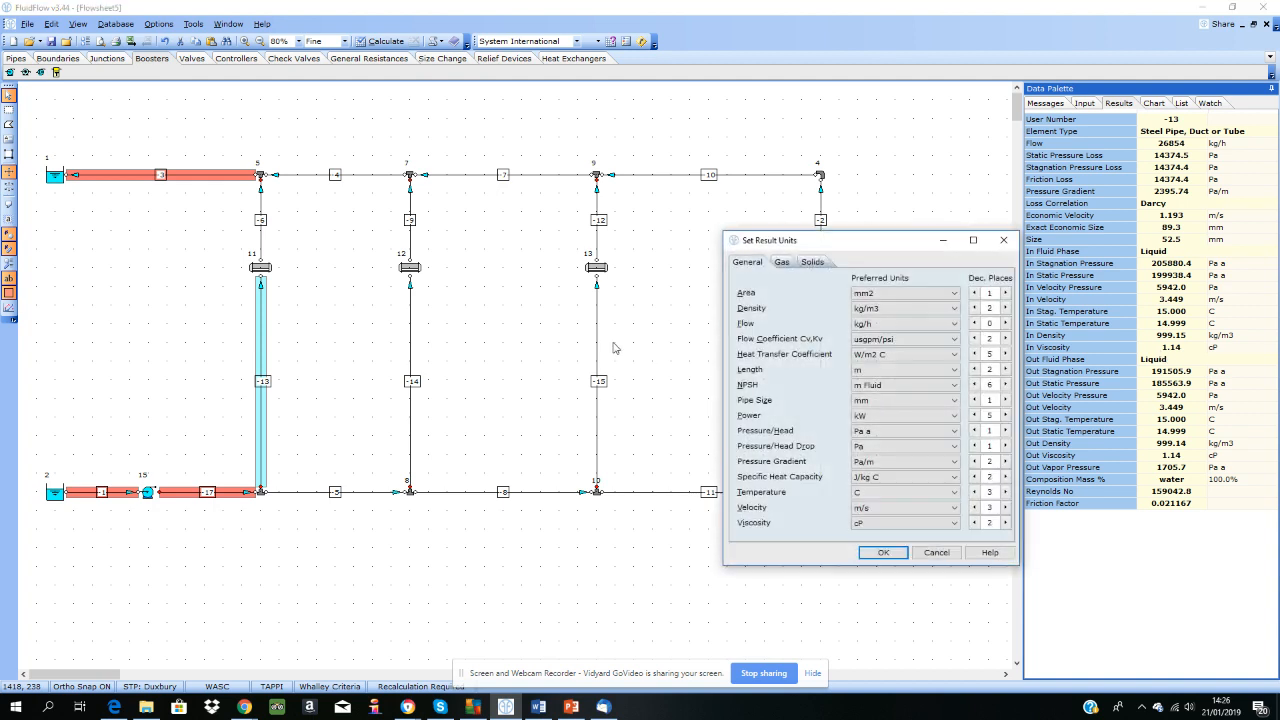
{"action": "left_click", "coordinate": [880, 323]}
{"action": "left_click", "coordinate": [876, 347]}
{"action": "left_click", "coordinate": [884, 552]}
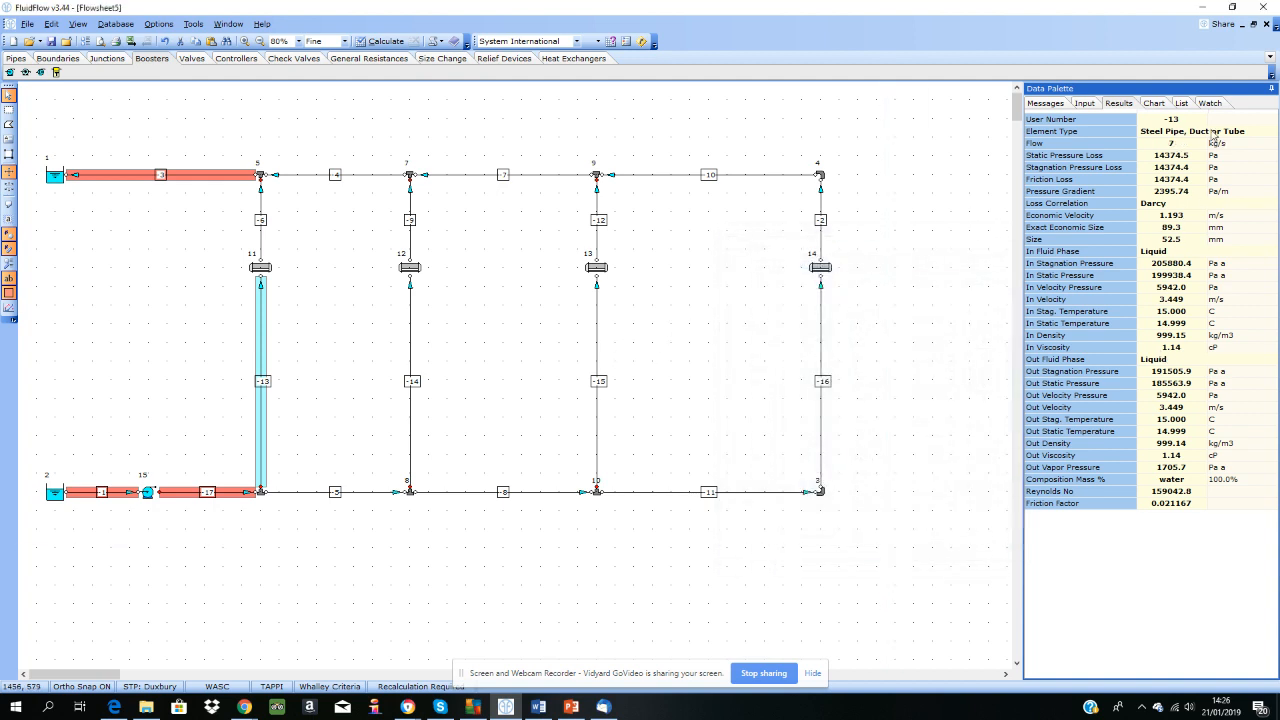
Step: Set the flow results to display with three decimal places
{"action": "right_click", "coordinate": [1109, 210]}
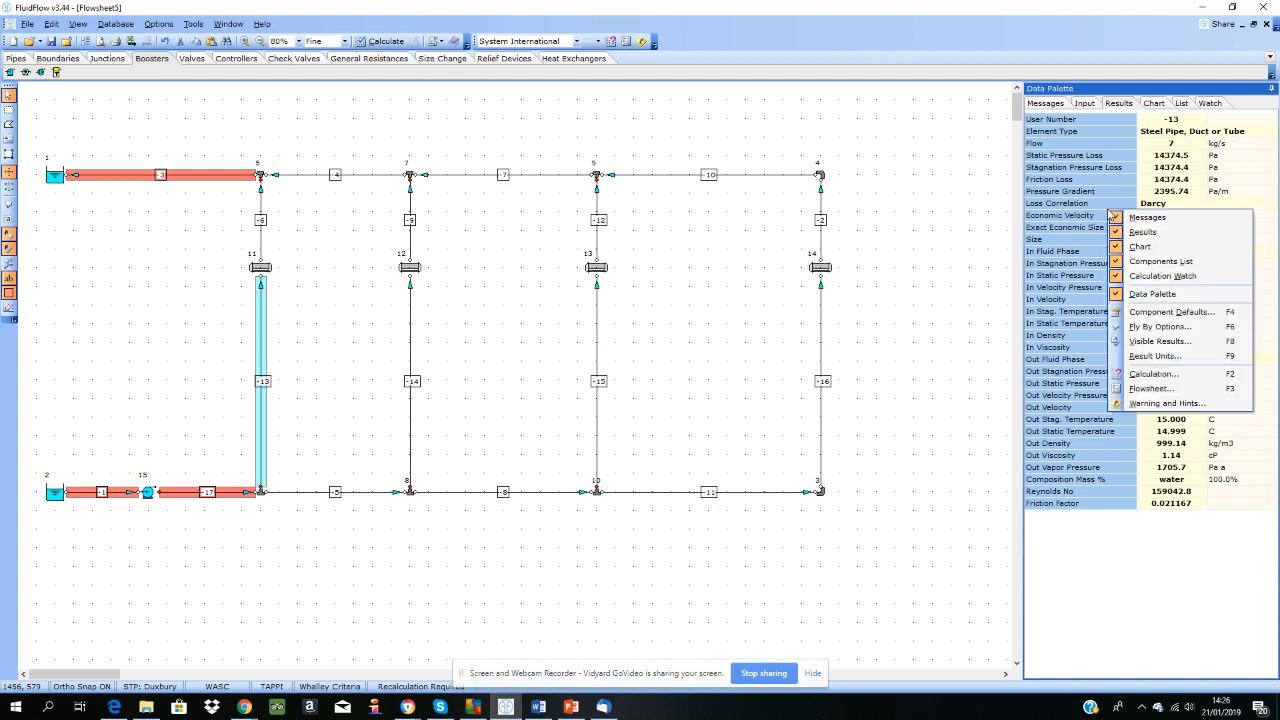
{"action": "left_click", "coordinate": [1140, 356]}
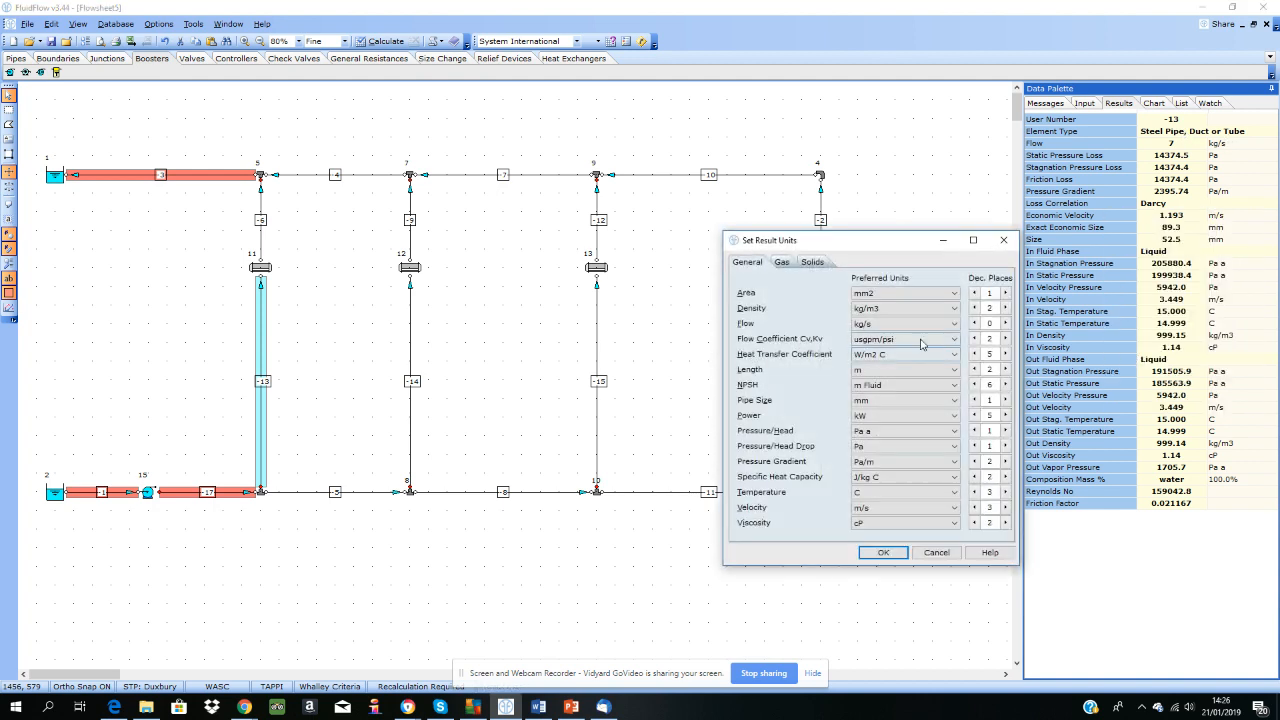
{"action": "left_click", "coordinate": [1006, 330]}
{"action": "left_click", "coordinate": [883, 552]}
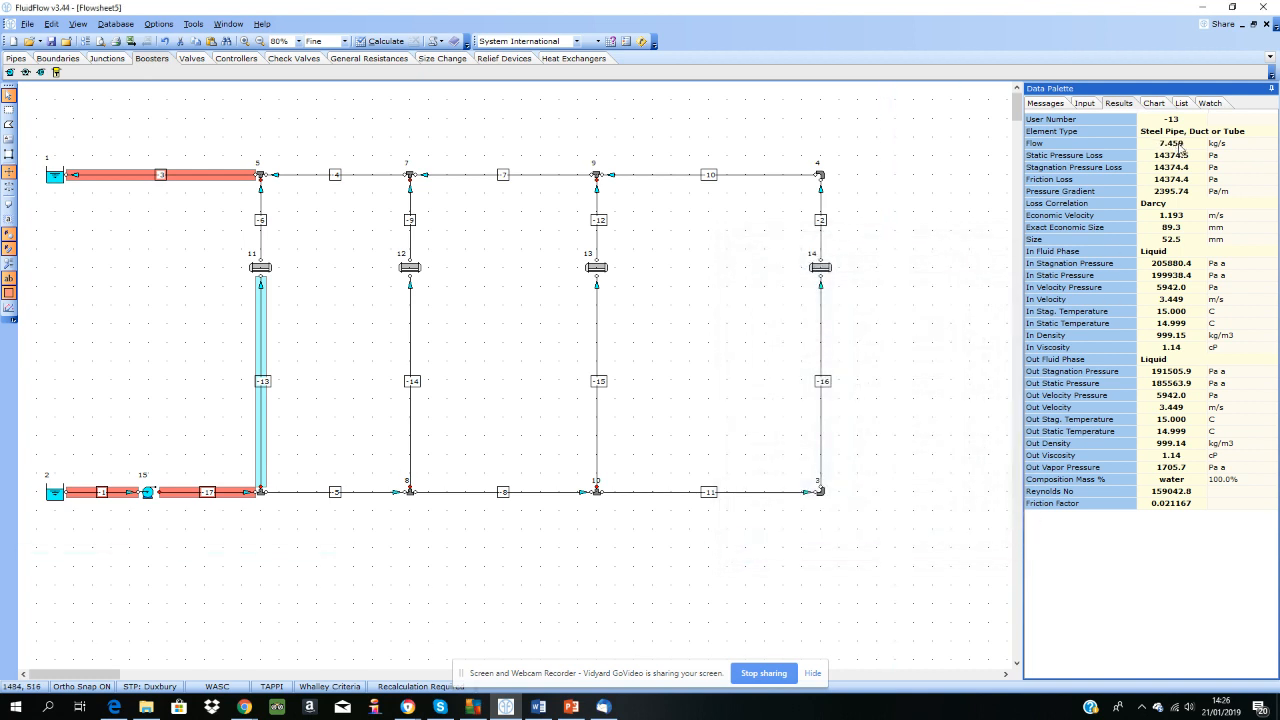
Step: Check the flow results of the pipes below the other three heat exchangers, and the results of the first heat exchanger
{"action": "left_click", "coordinate": [410, 406]}
{"action": "left_click", "coordinate": [597, 424]}
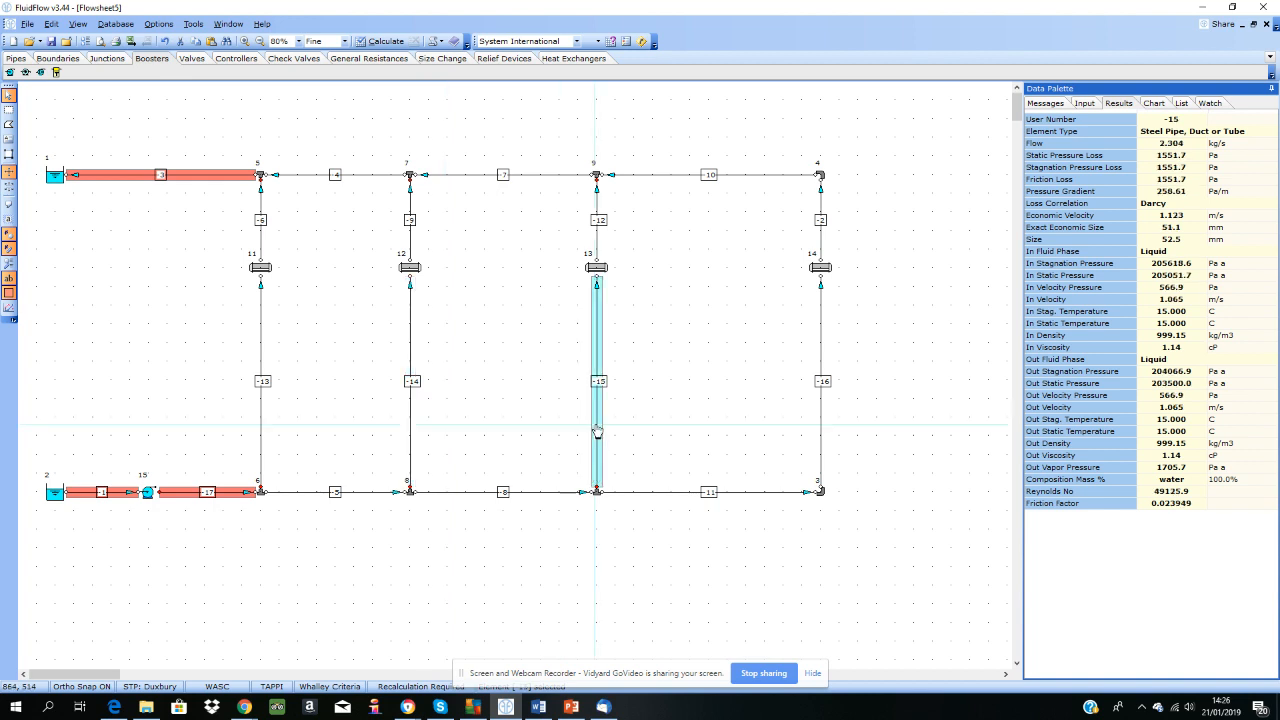
{"action": "left_click", "coordinate": [818, 430]}
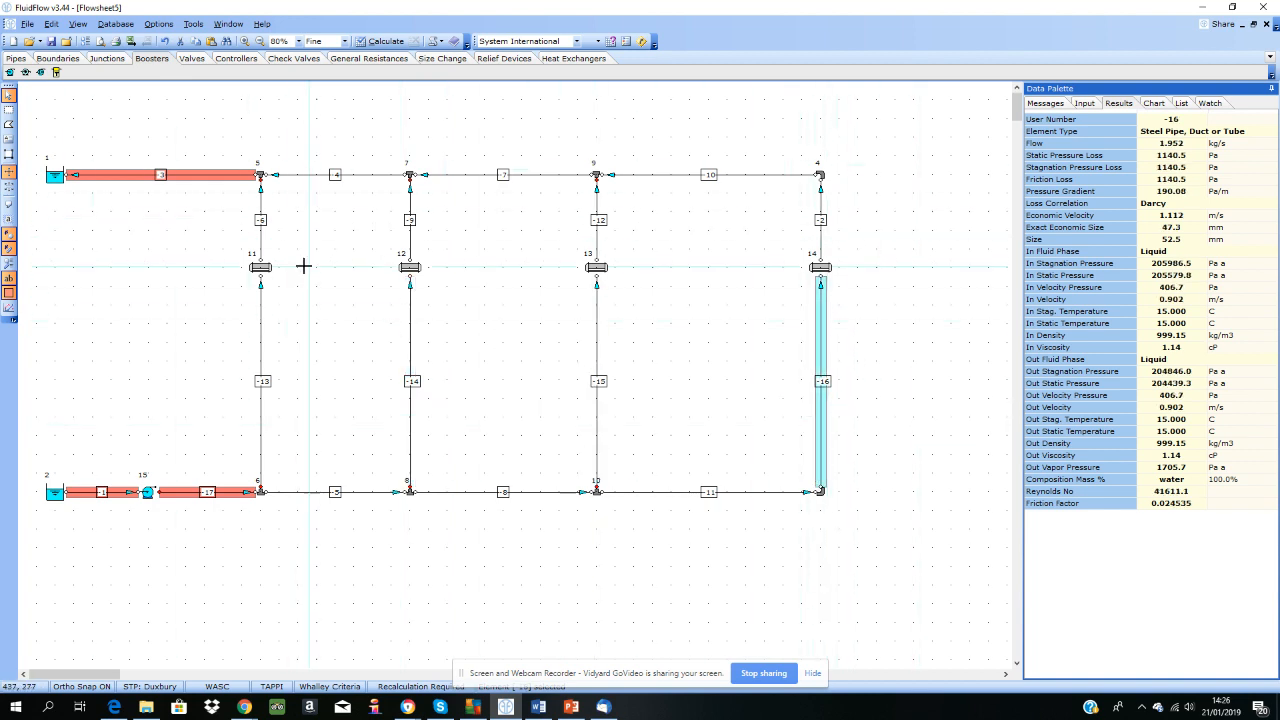
{"action": "left_click", "coordinate": [260, 267]}
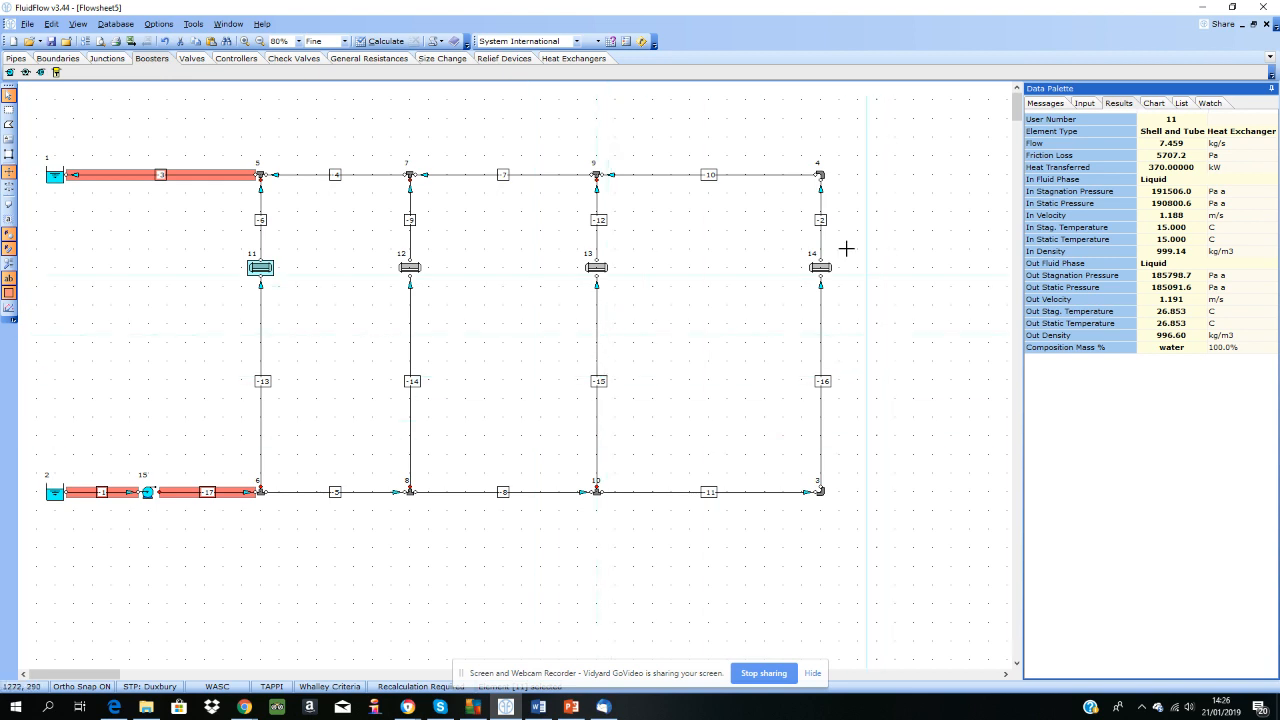
Step: Insert a thin sharp edged orifice into each of the four vertical pipes below the heat exchangers
{"action": "left_click", "coordinate": [442, 58]}
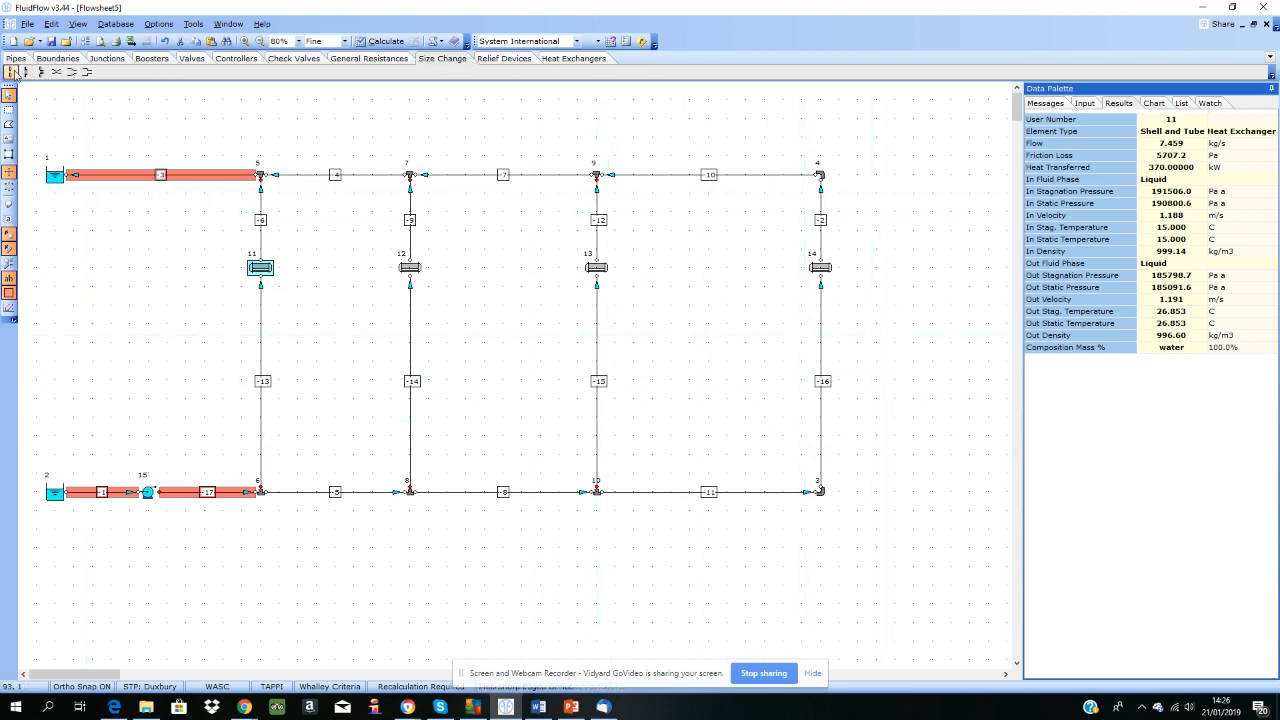
{"action": "left_click", "coordinate": [260, 378]}
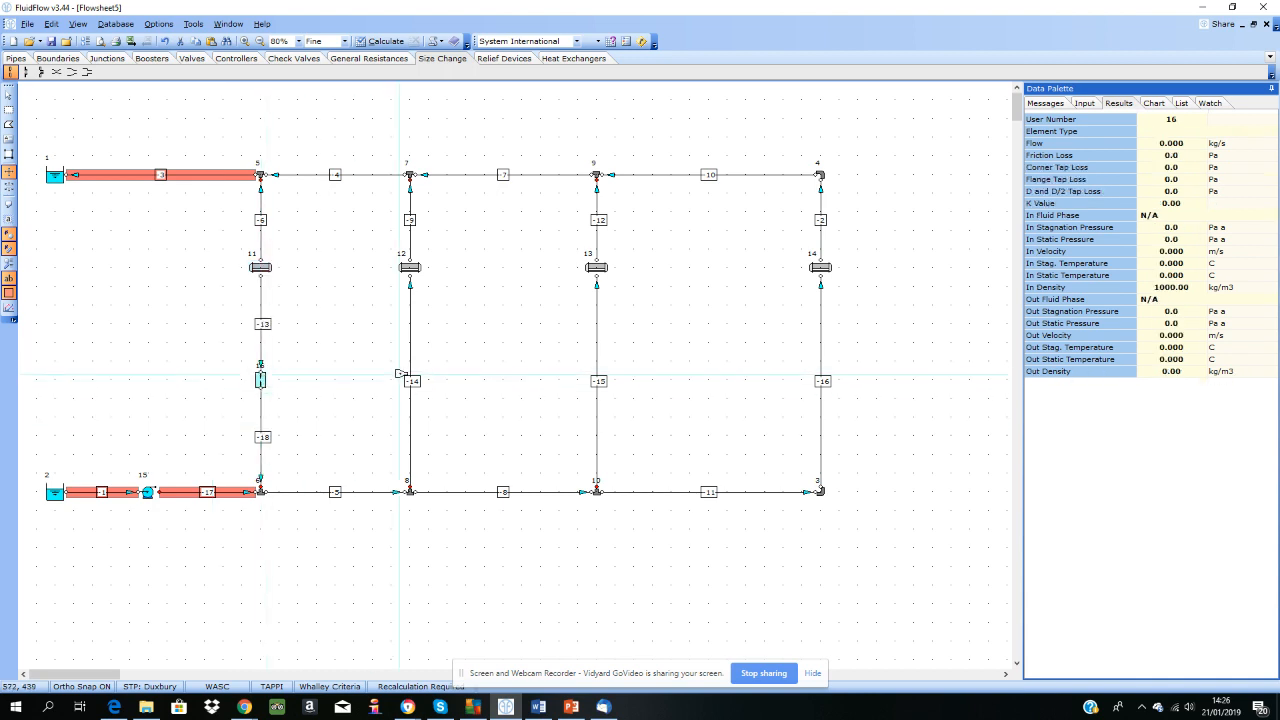
{"action": "left_click", "coordinate": [411, 379]}
{"action": "left_click", "coordinate": [597, 379]}
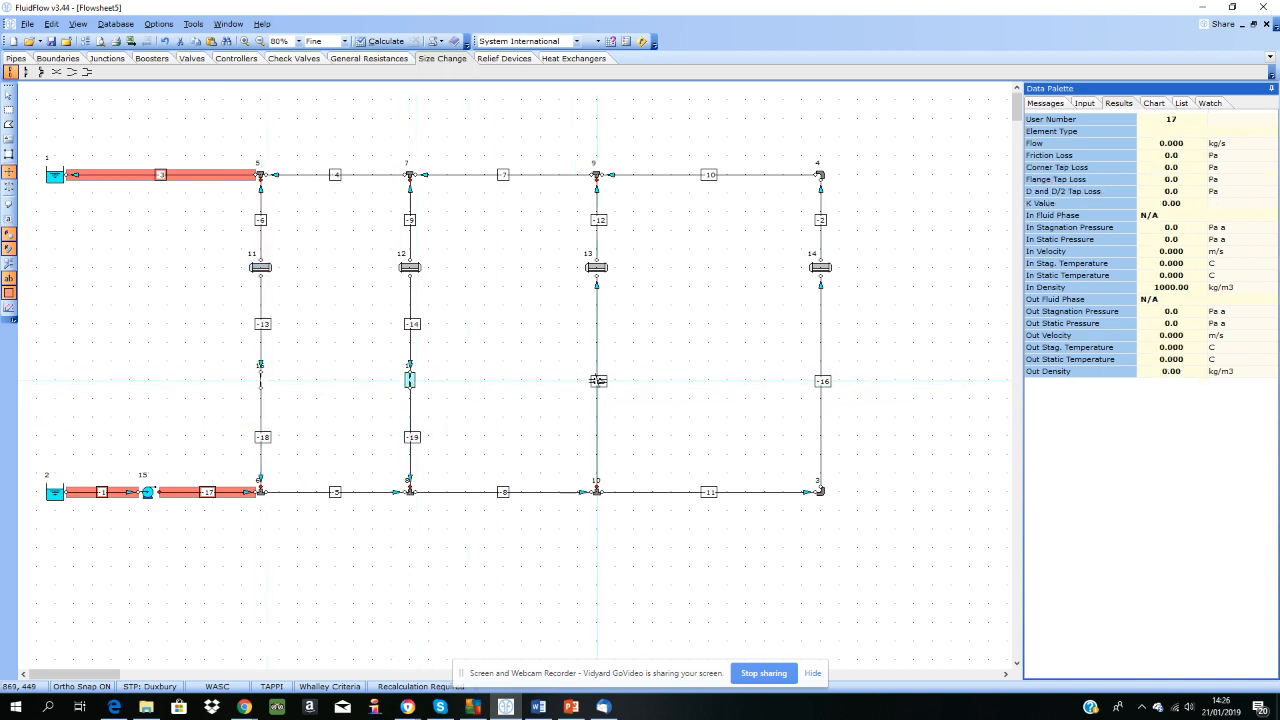
{"action": "left_click", "coordinate": [815, 380]}
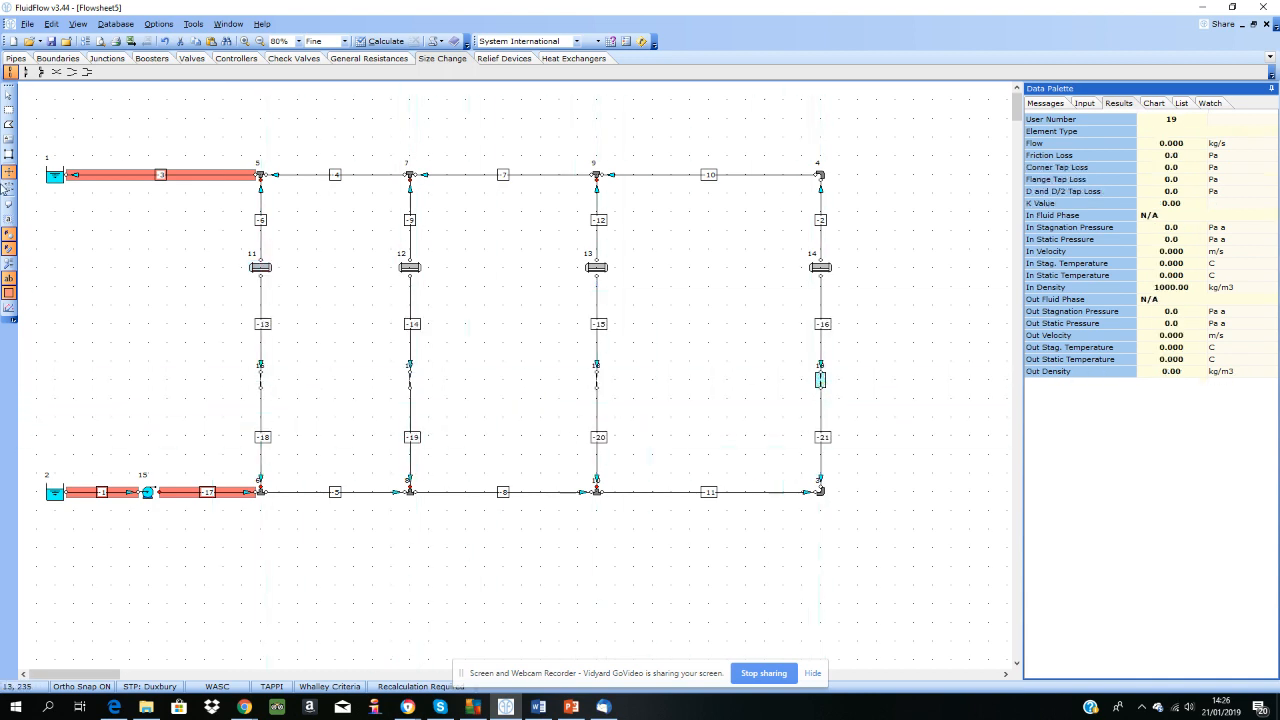
{"action": "left_click", "coordinate": [10, 96]}
{"action": "left_click", "coordinate": [261, 379]}
{"action": "left_click", "coordinate": [411, 379], "text": "ctrl"}
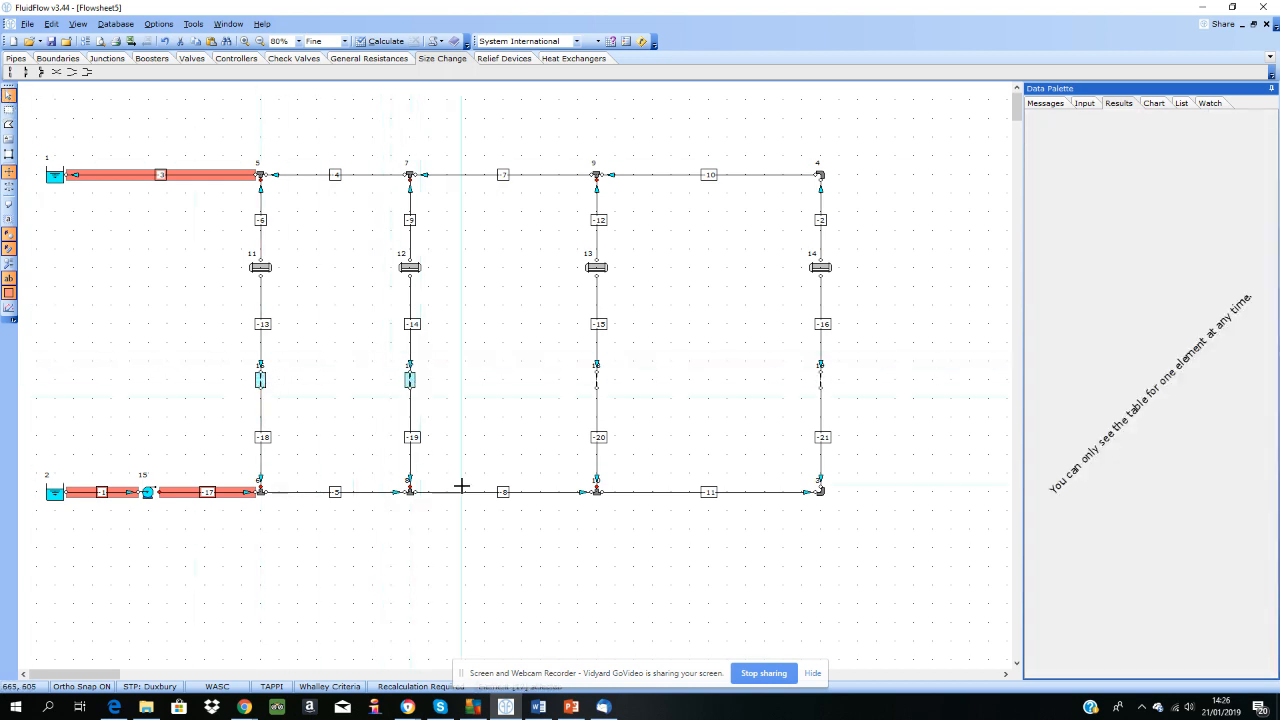
{"action": "left_click", "coordinate": [460, 419]}
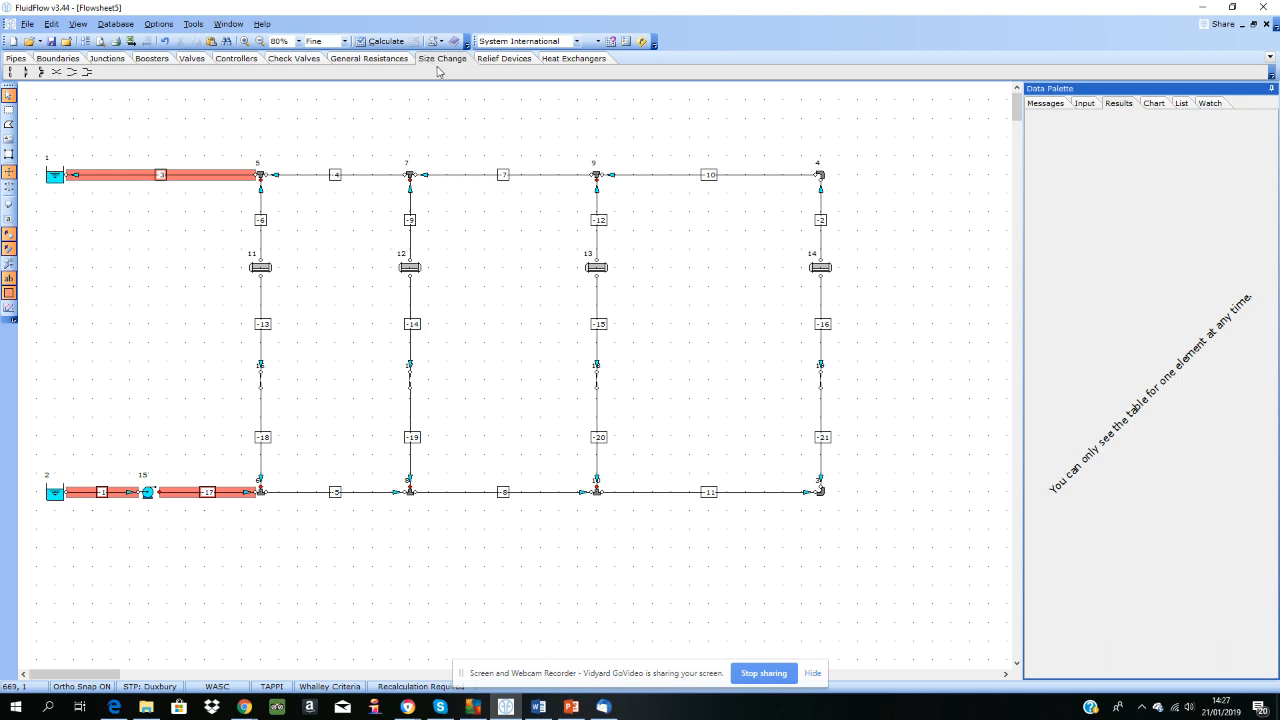
Step: Select all four orifices from the list of size change elements and turn their automatic sizing on
{"action": "left_click", "coordinate": [1181, 104]}
{"action": "left_click", "coordinate": [1033, 131]}
{"action": "left_click", "coordinate": [1033, 221]}
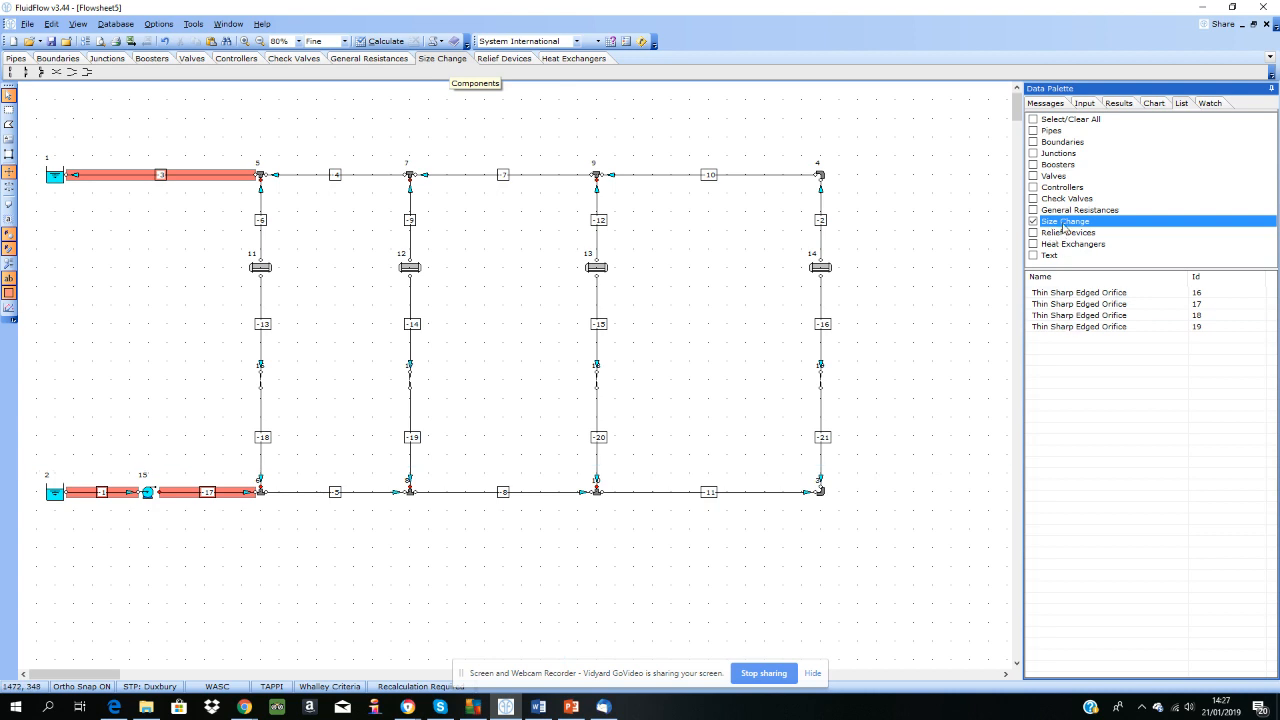
{"action": "left_click", "coordinate": [1092, 294]}
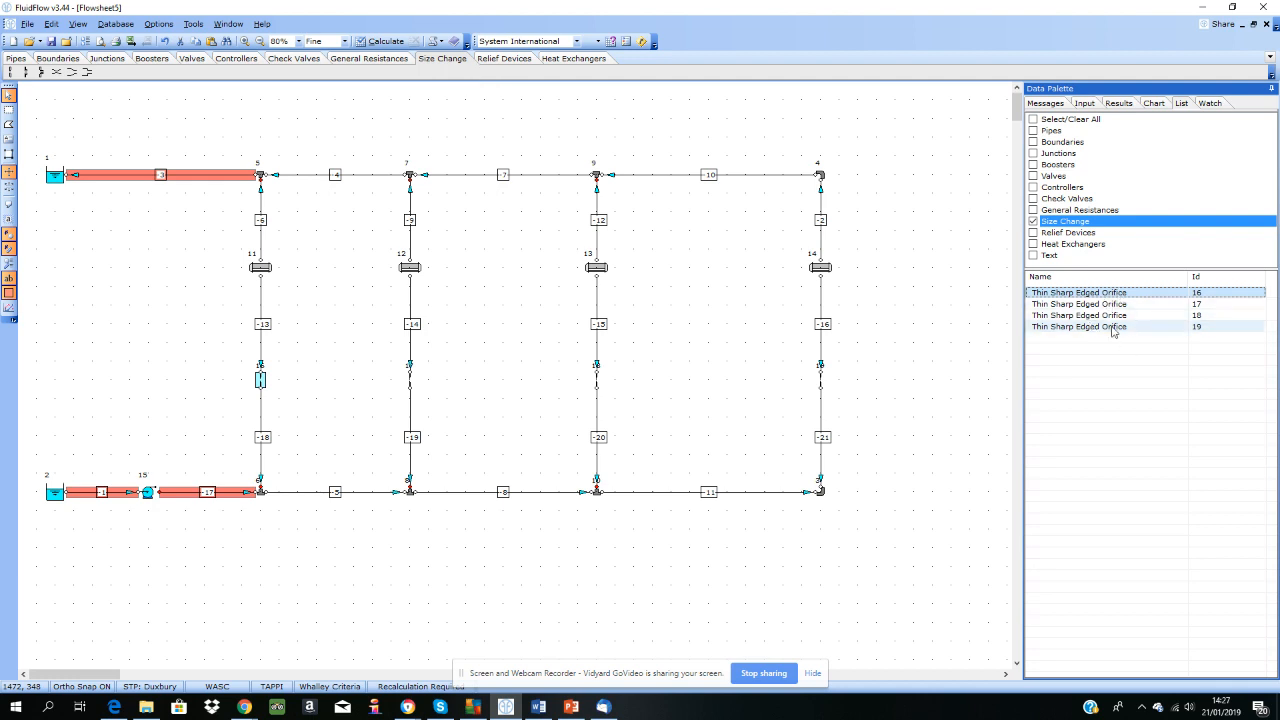
{"action": "left_click", "coordinate": [1113, 328], "text": "shift"}
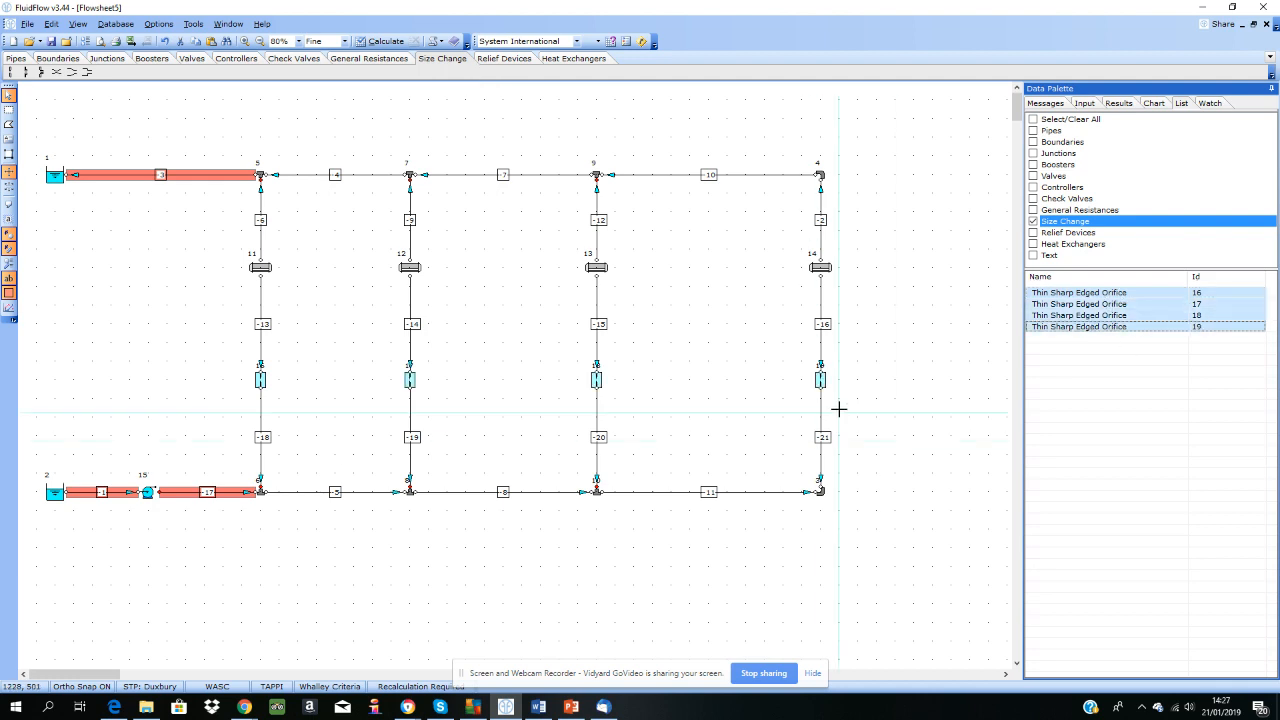
{"action": "left_click", "coordinate": [1088, 105]}
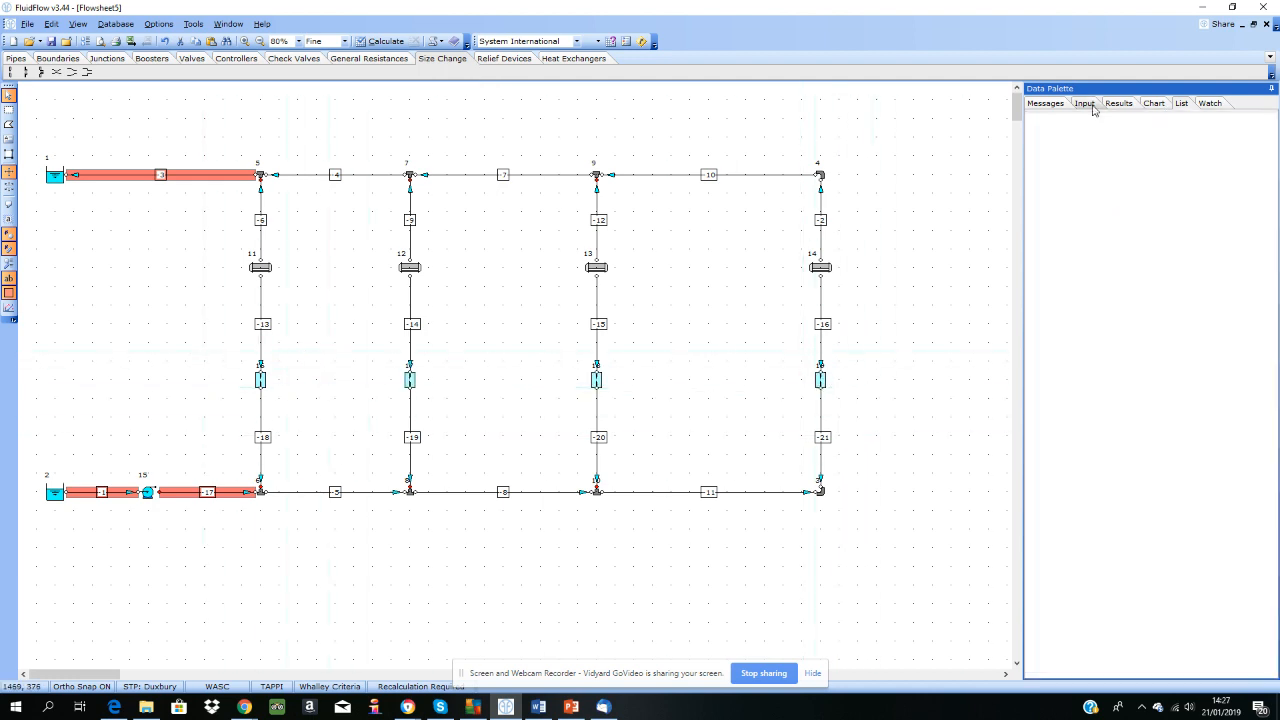
{"action": "left_click", "coordinate": [1163, 174]}
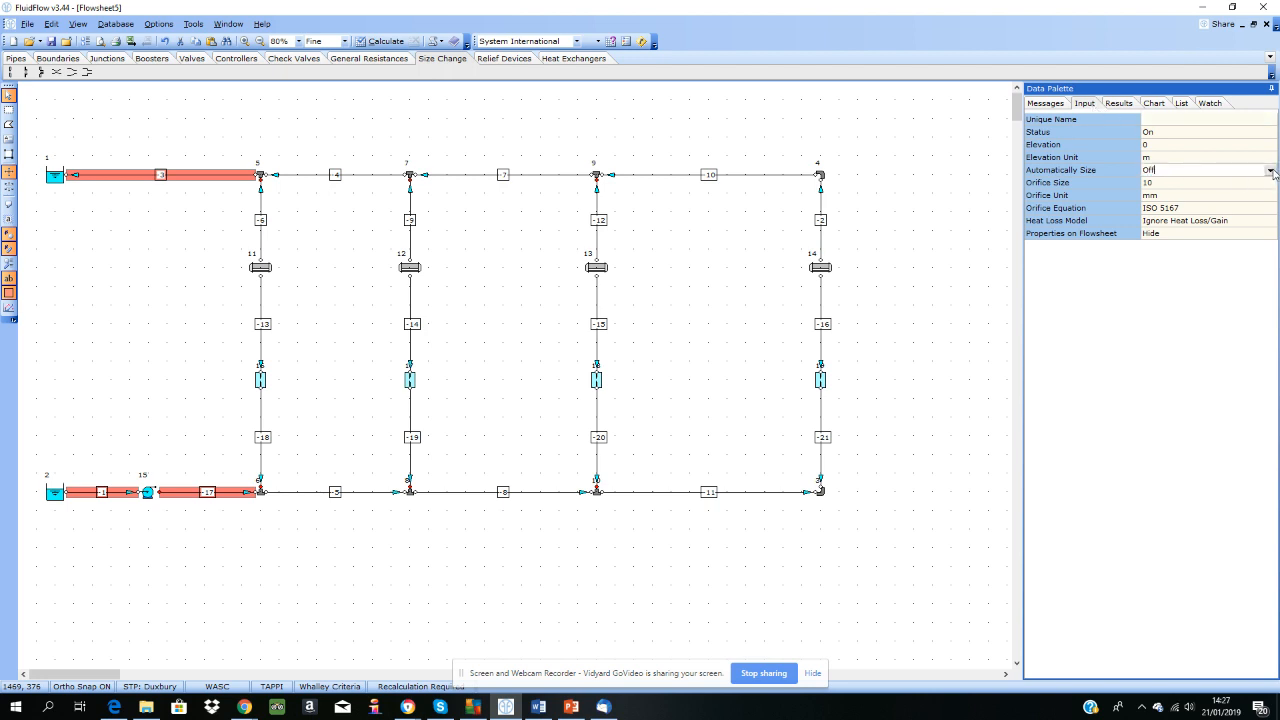
{"action": "key", "text": "Down"}
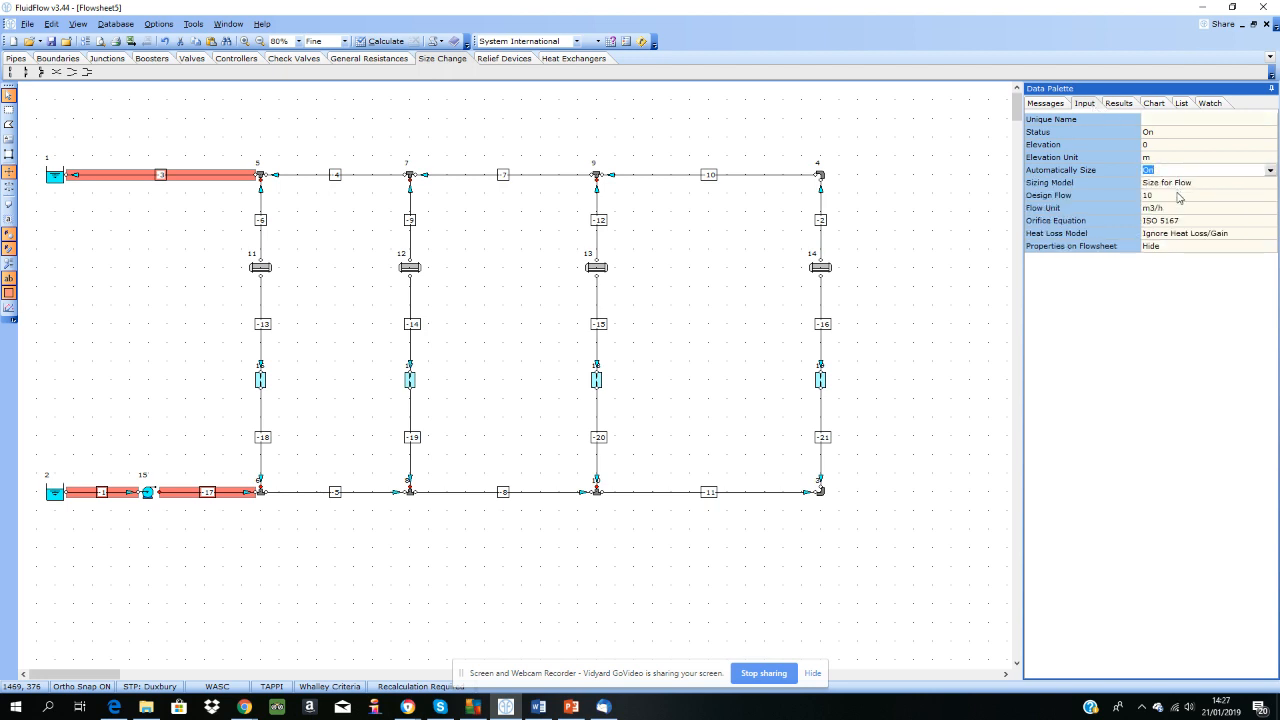
Step: Set the design flow unit of the four orifices to kg/s and clear the selection
{"action": "left_click", "coordinate": [1183, 209]}
{"action": "left_click", "coordinate": [1269, 209]}
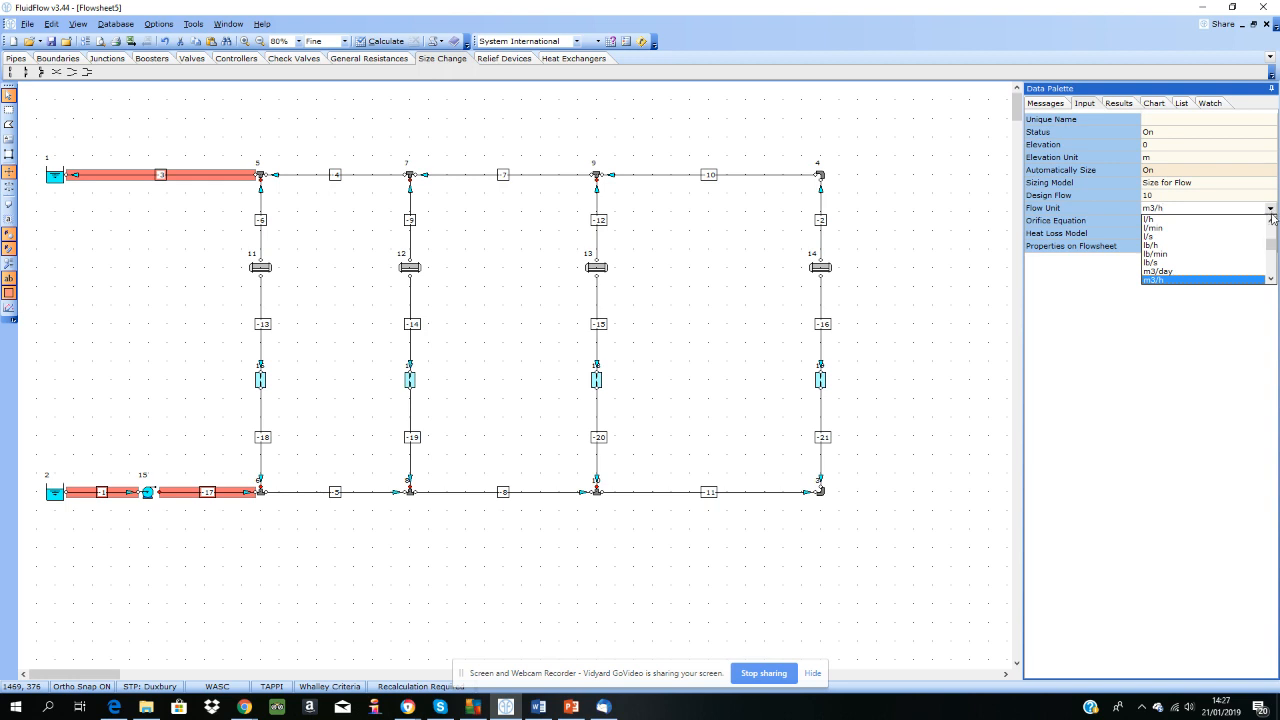
{"action": "left_click", "coordinate": [1271, 230]}
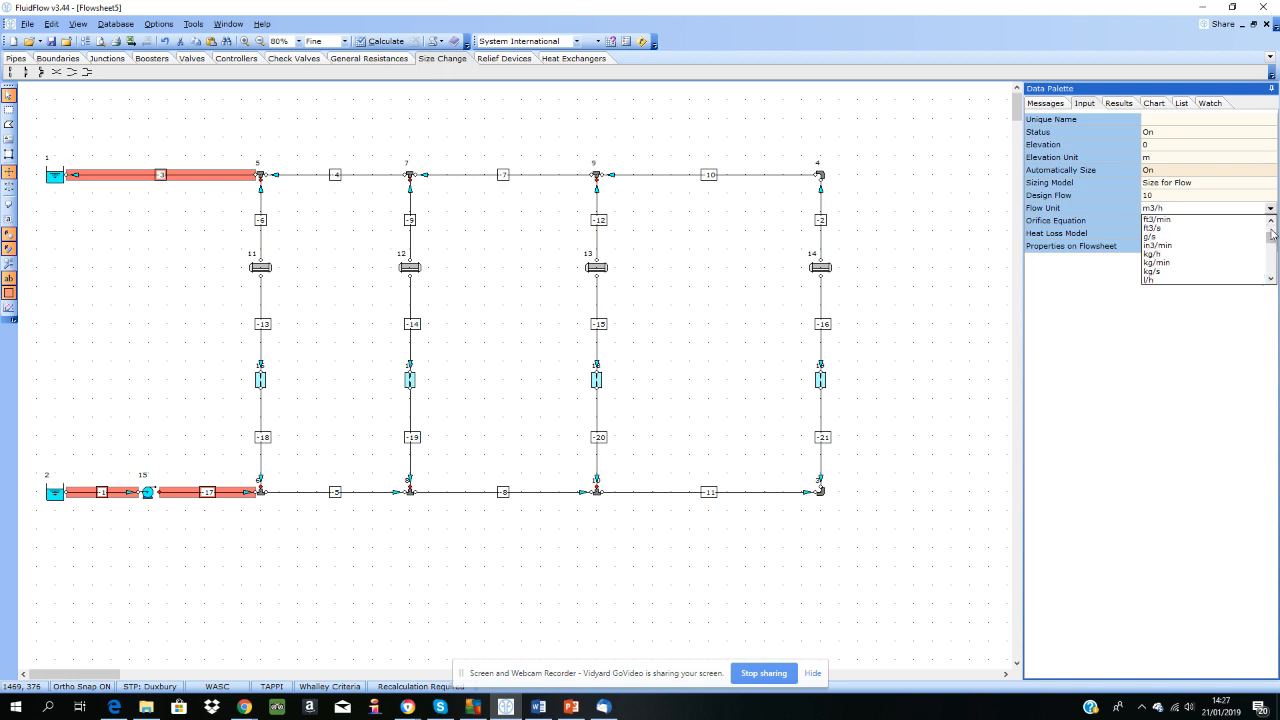
{"action": "left_click", "coordinate": [1176, 277]}
{"action": "left_click", "coordinate": [263, 385]}
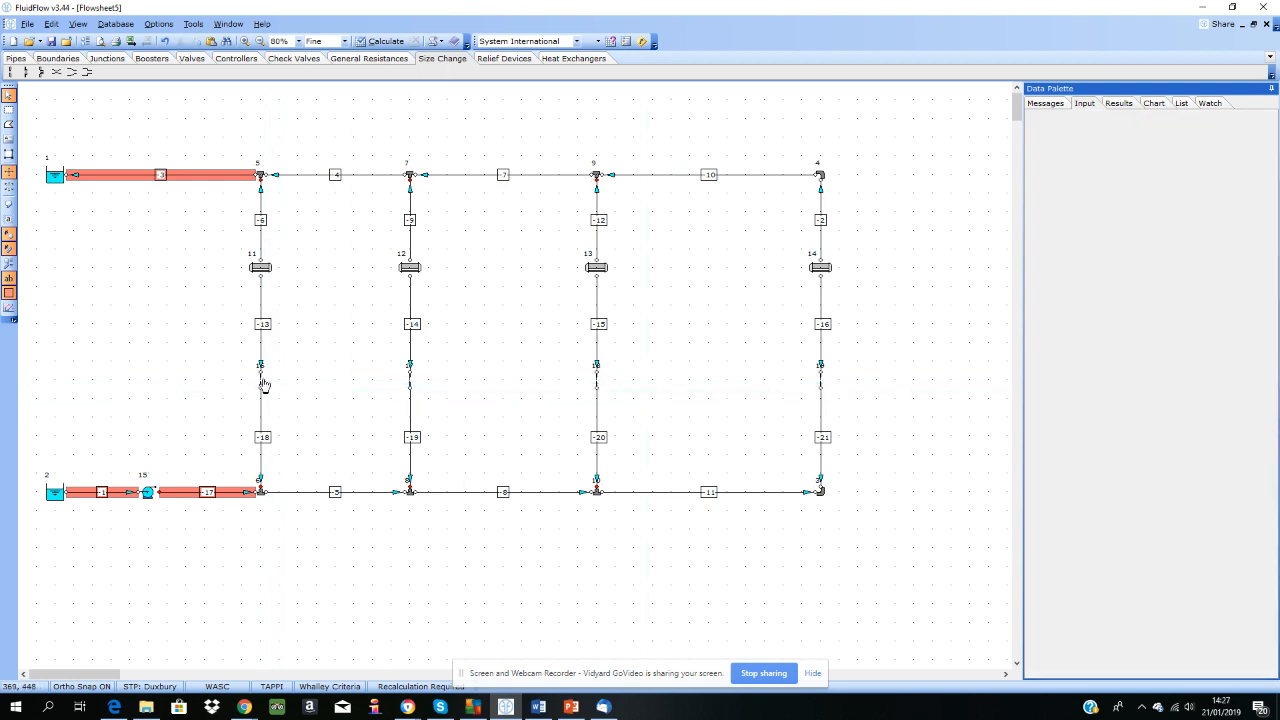
Step: Set the design flow of the orifices below the first and third heat exchangers to 2.69 kg/s
{"action": "left_click", "coordinate": [260, 267]}
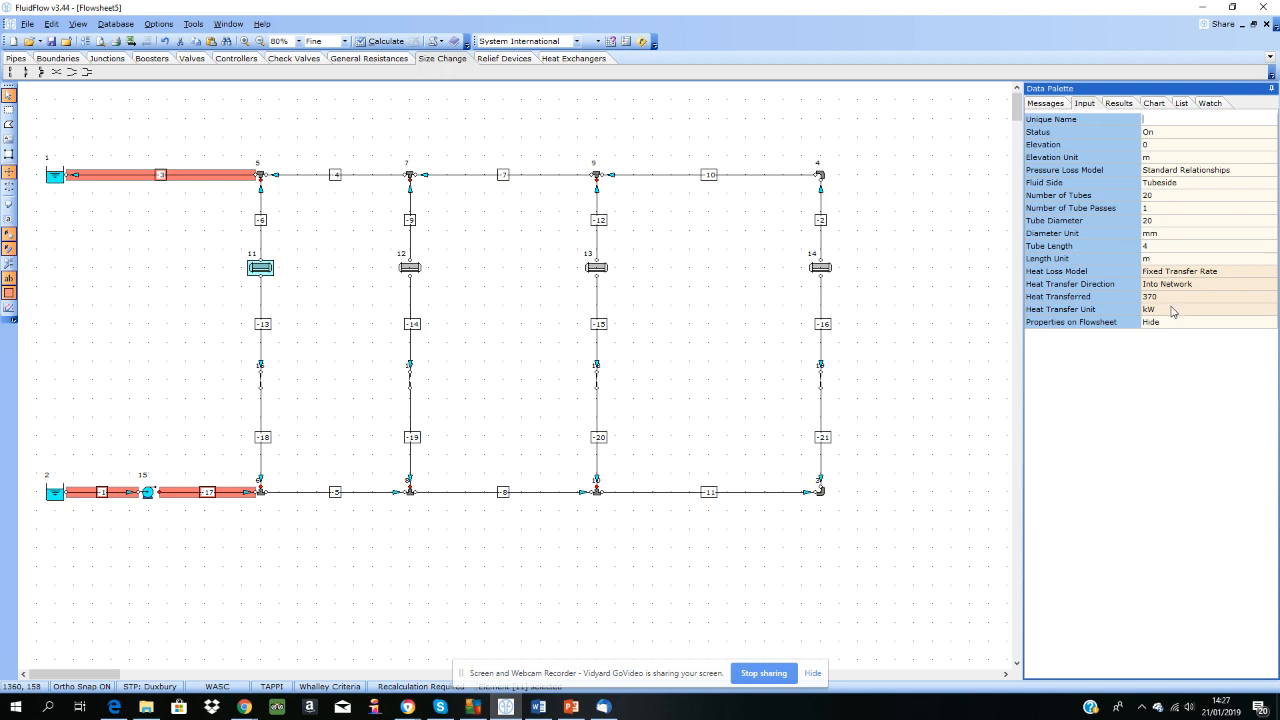
{"action": "left_click", "coordinate": [598, 269]}
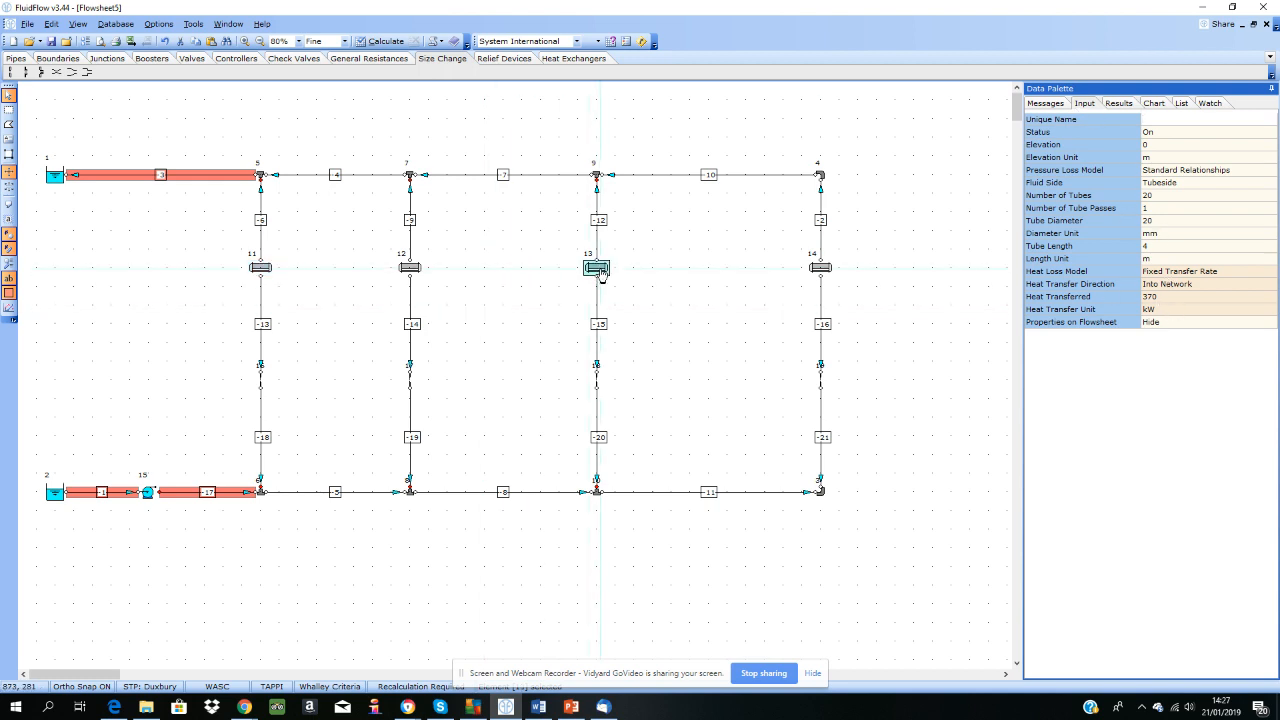
{"action": "left_click", "coordinate": [260, 380]}
{"action": "left_click", "coordinate": [597, 383]}
{"action": "left_click", "coordinate": [1162, 196]}
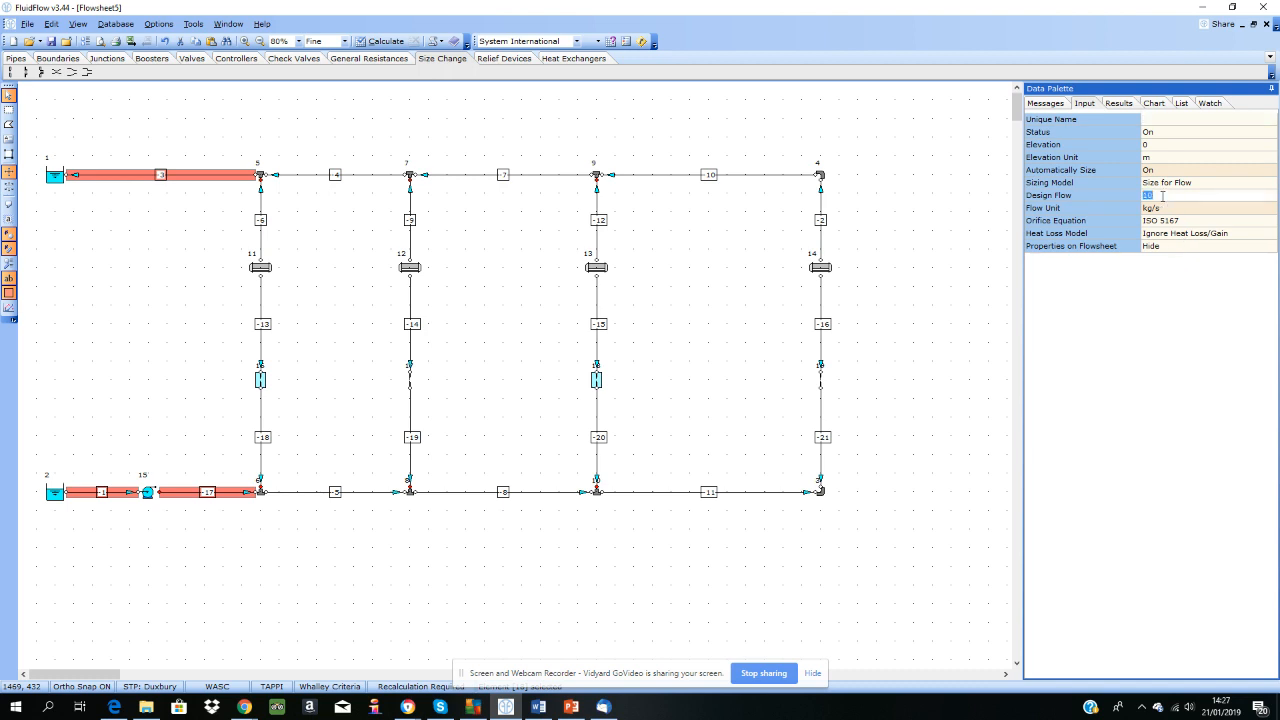
{"action": "type", "text": "2.89"}
Step: Set the design flow of the orifices below the second and fourth heat exchangers to 2.006 kg/s
{"action": "left_click", "coordinate": [409, 380]}
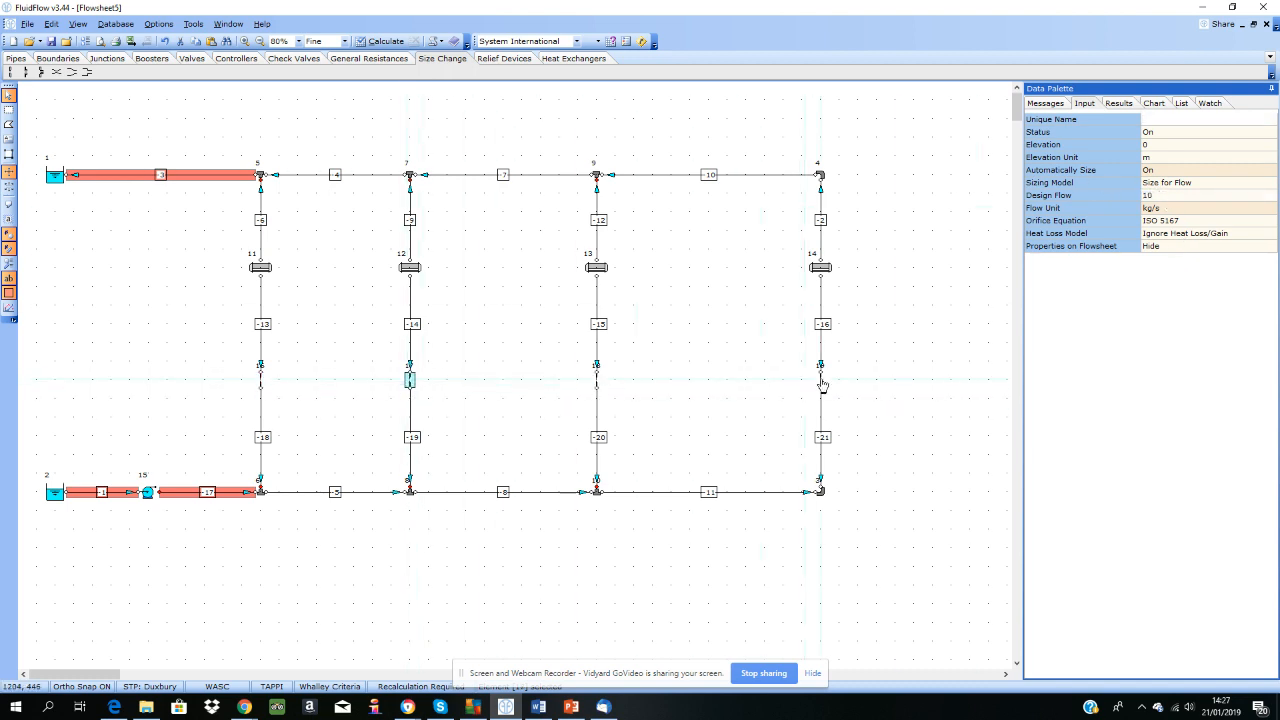
{"action": "left_click", "coordinate": [1166, 195]}
{"action": "type", "text": "2.006"}
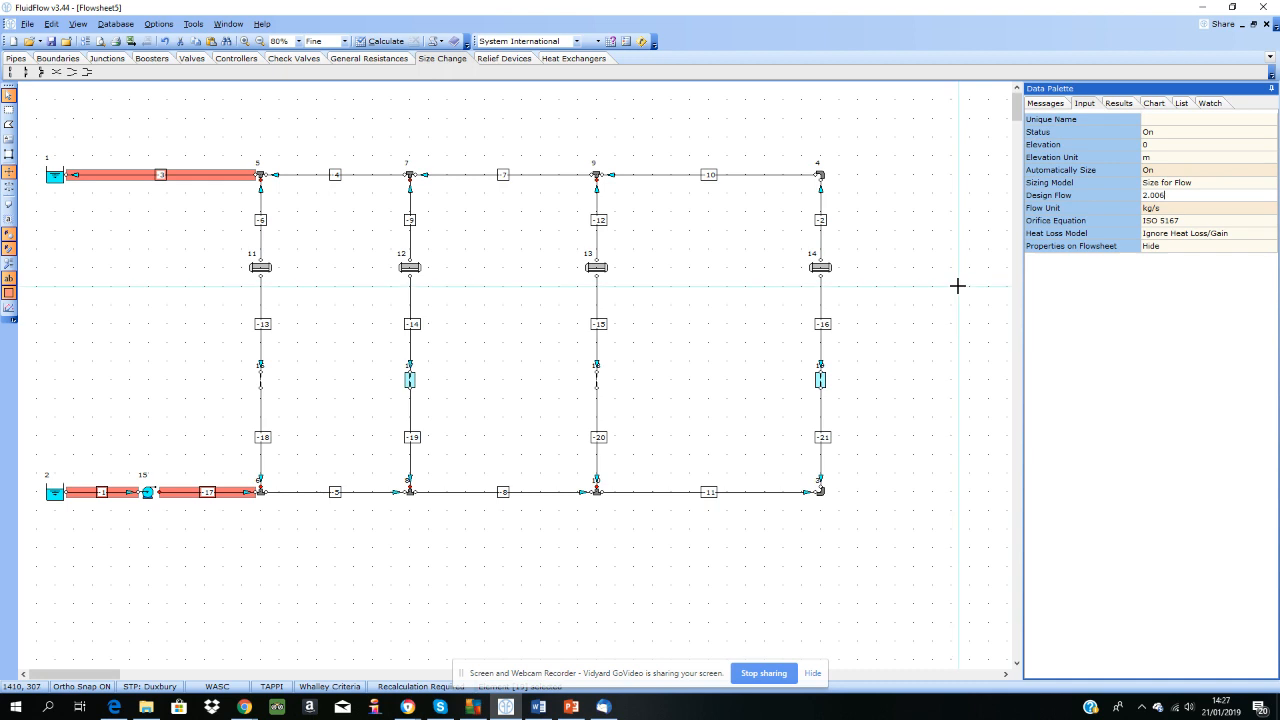
Step: Select all four orifices from the element list and rotate them to line up with their vertical pipes
{"action": "left_click", "coordinate": [1183, 103]}
{"action": "left_click", "coordinate": [967, 208]}
{"action": "left_click", "coordinate": [1077, 294]}
{"action": "left_click", "coordinate": [1077, 327], "text": "shift"}
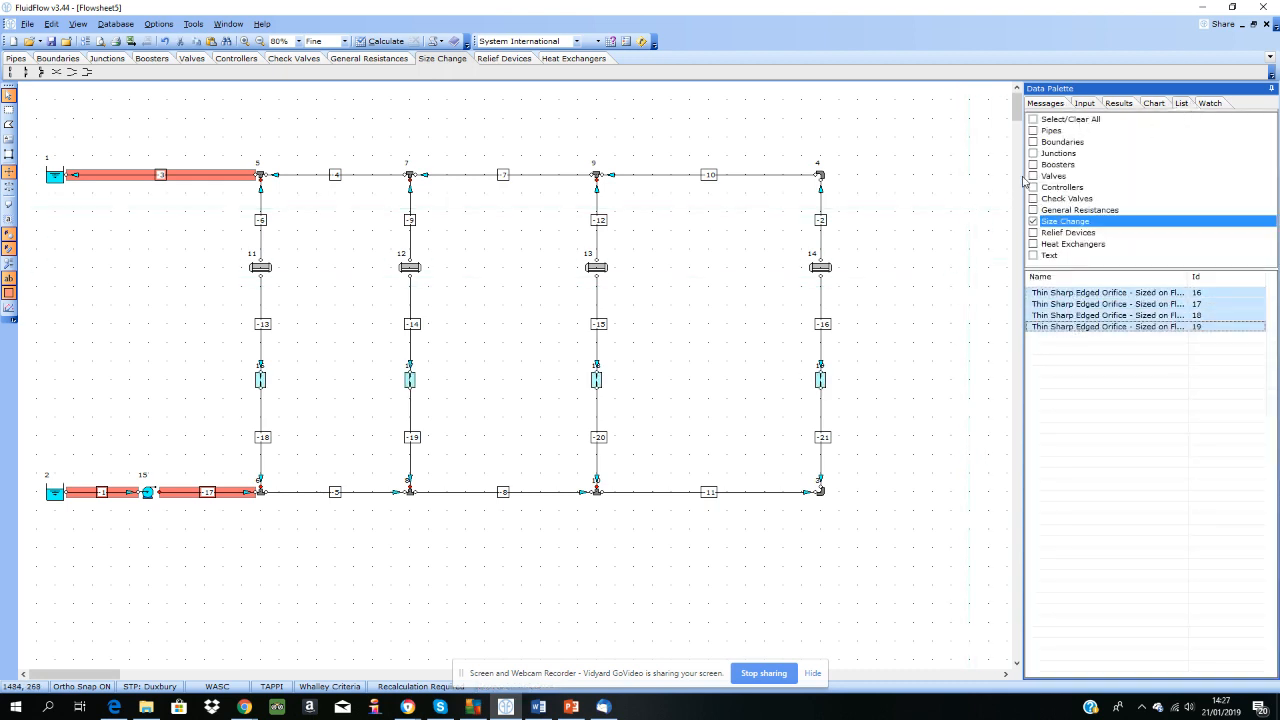
{"action": "right_click", "coordinate": [823, 380]}
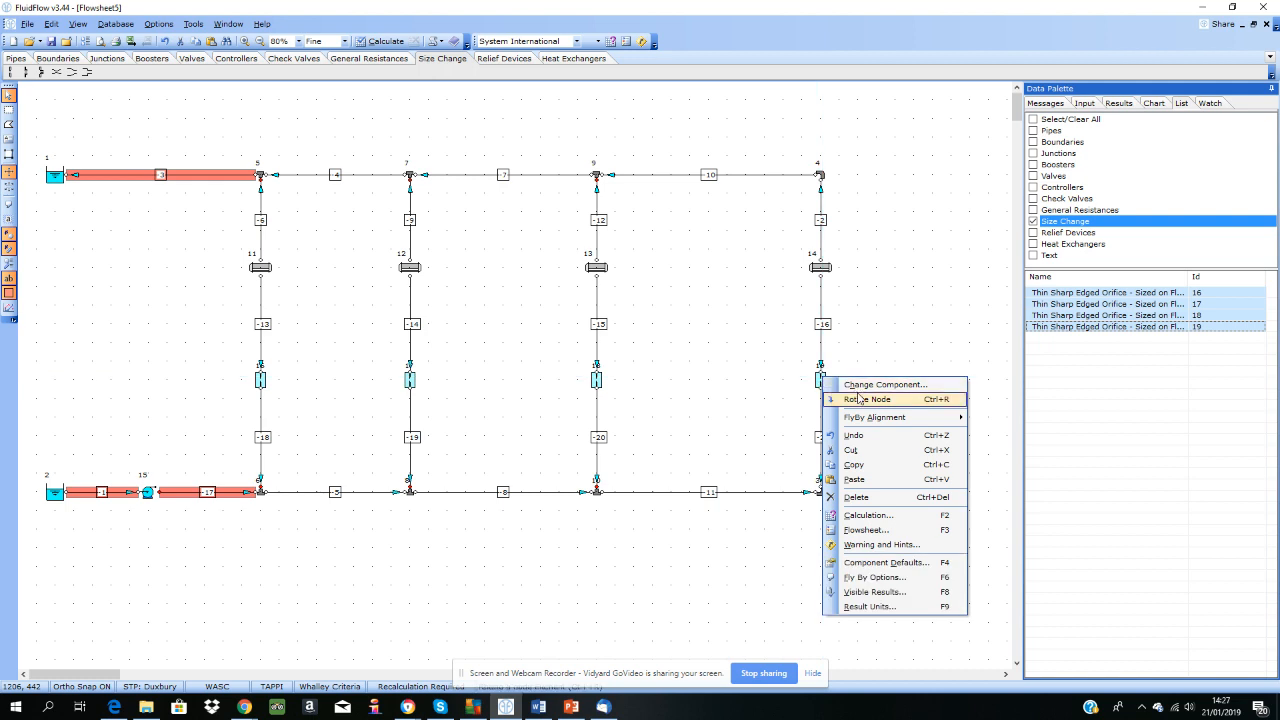
{"action": "left_click", "coordinate": [857, 398]}
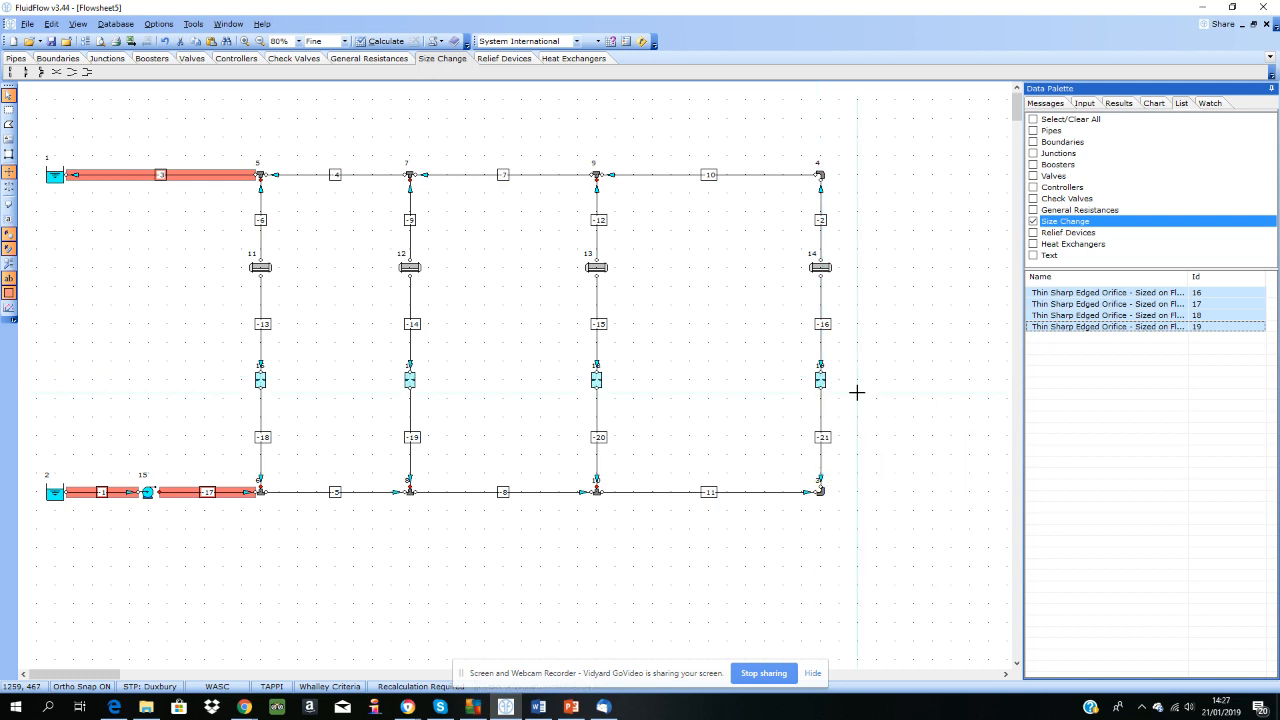
{"action": "left_click", "coordinate": [752, 376]}
Step: Calculate the network and compare the first orifice's results with its design flow input
{"action": "left_click", "coordinate": [390, 43]}
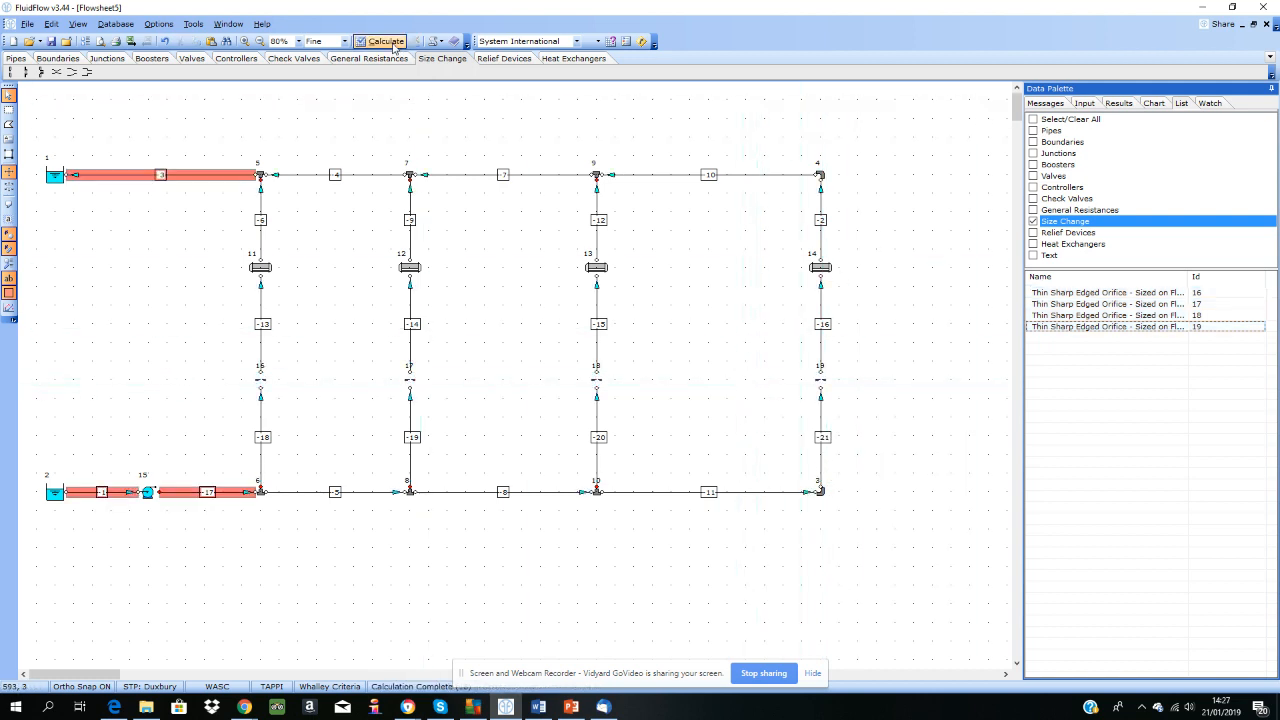
{"action": "left_click", "coordinate": [261, 380]}
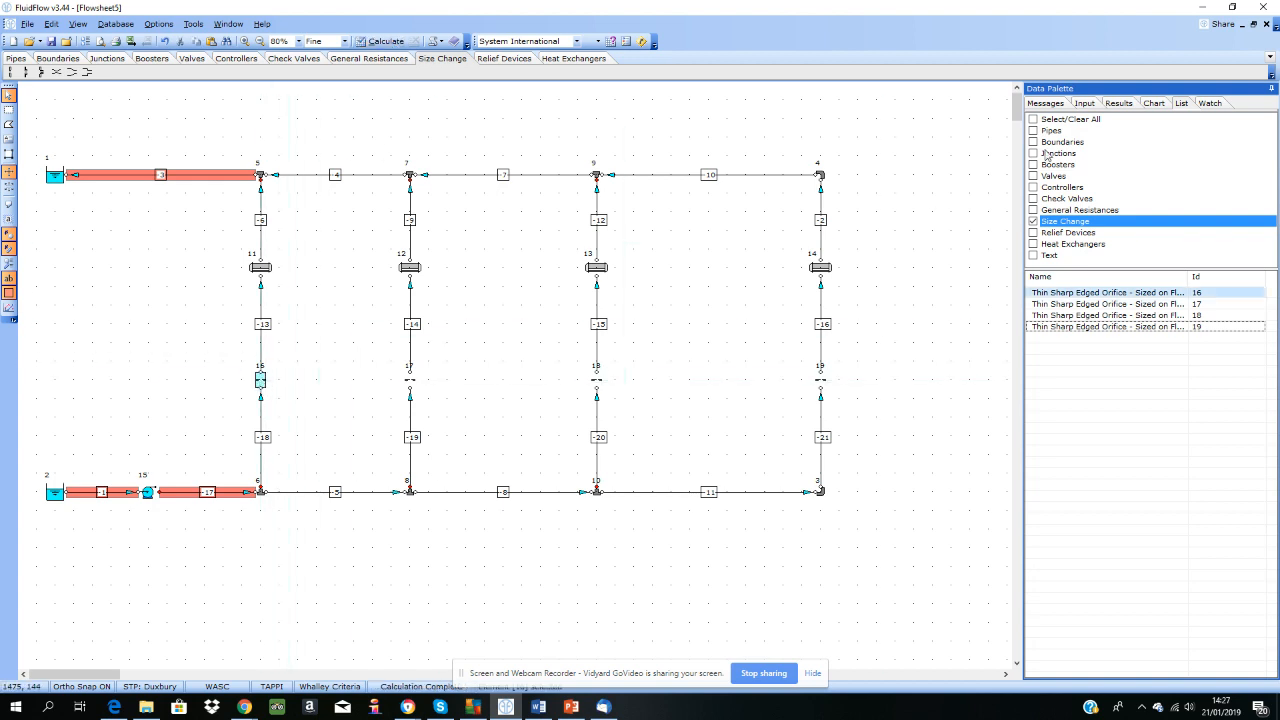
{"action": "left_click", "coordinate": [1118, 103]}
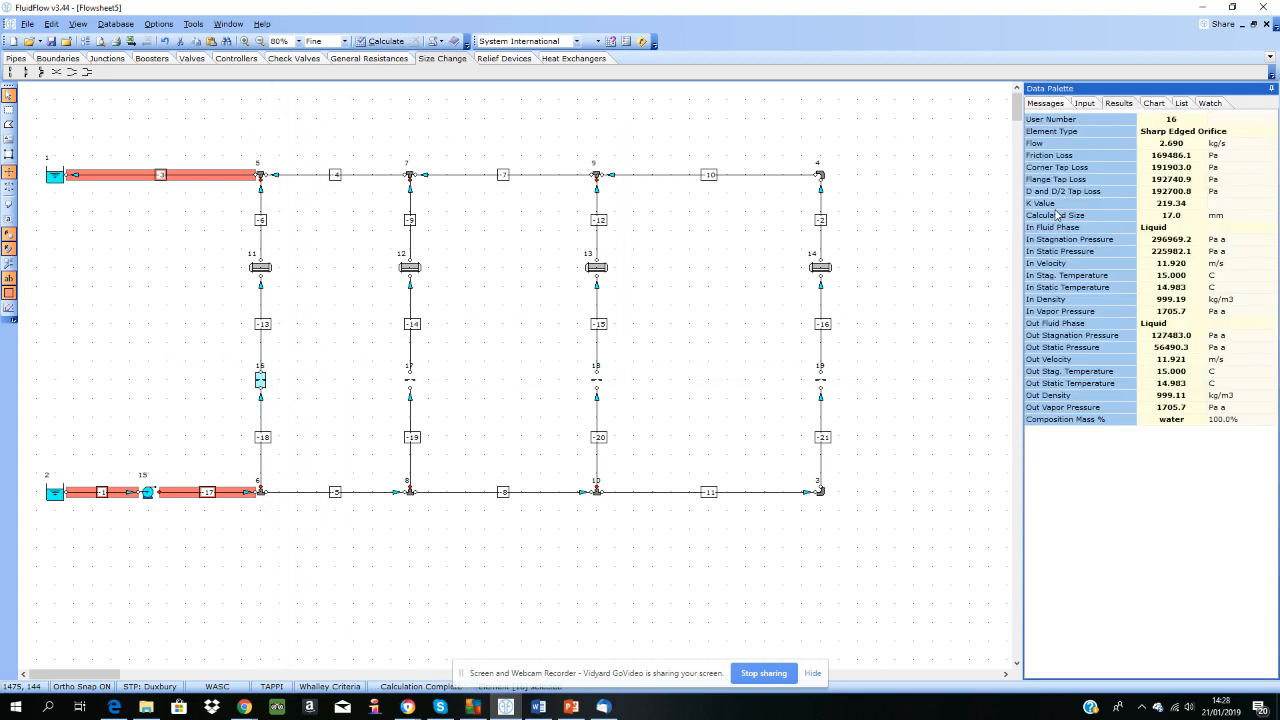
{"action": "left_click", "coordinate": [1084, 103]}
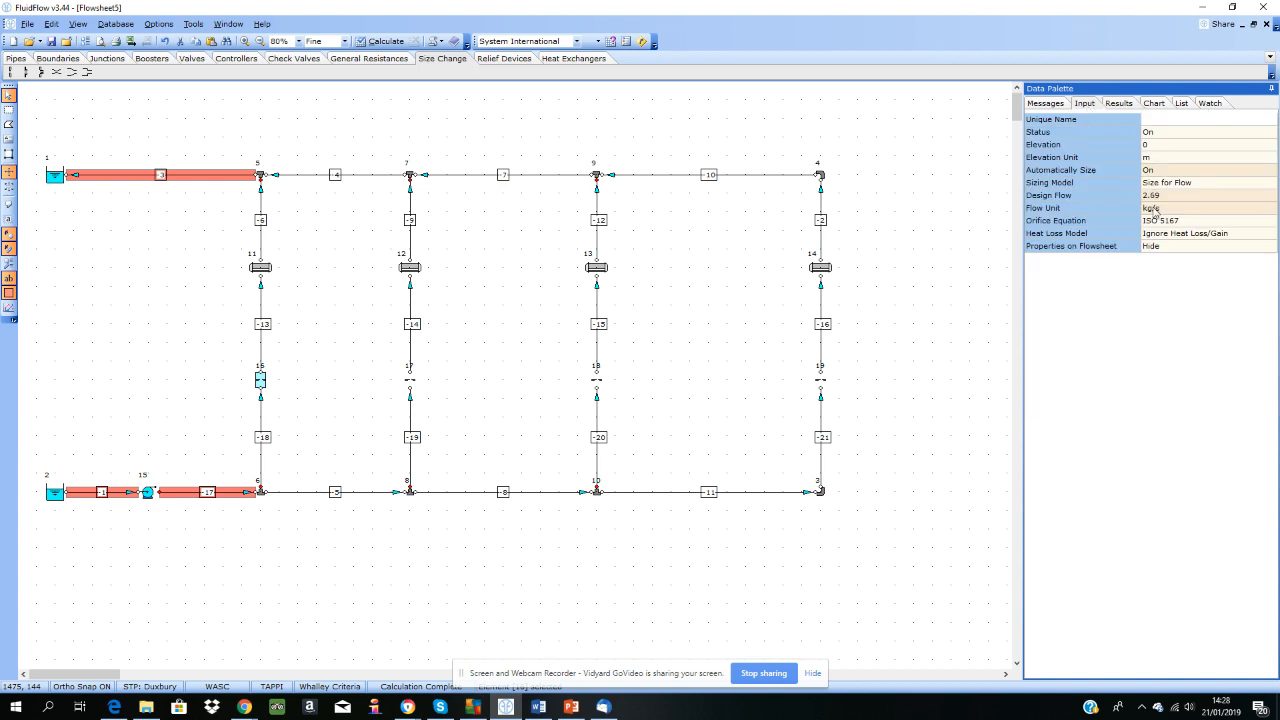
{"action": "left_click", "coordinate": [1119, 104]}
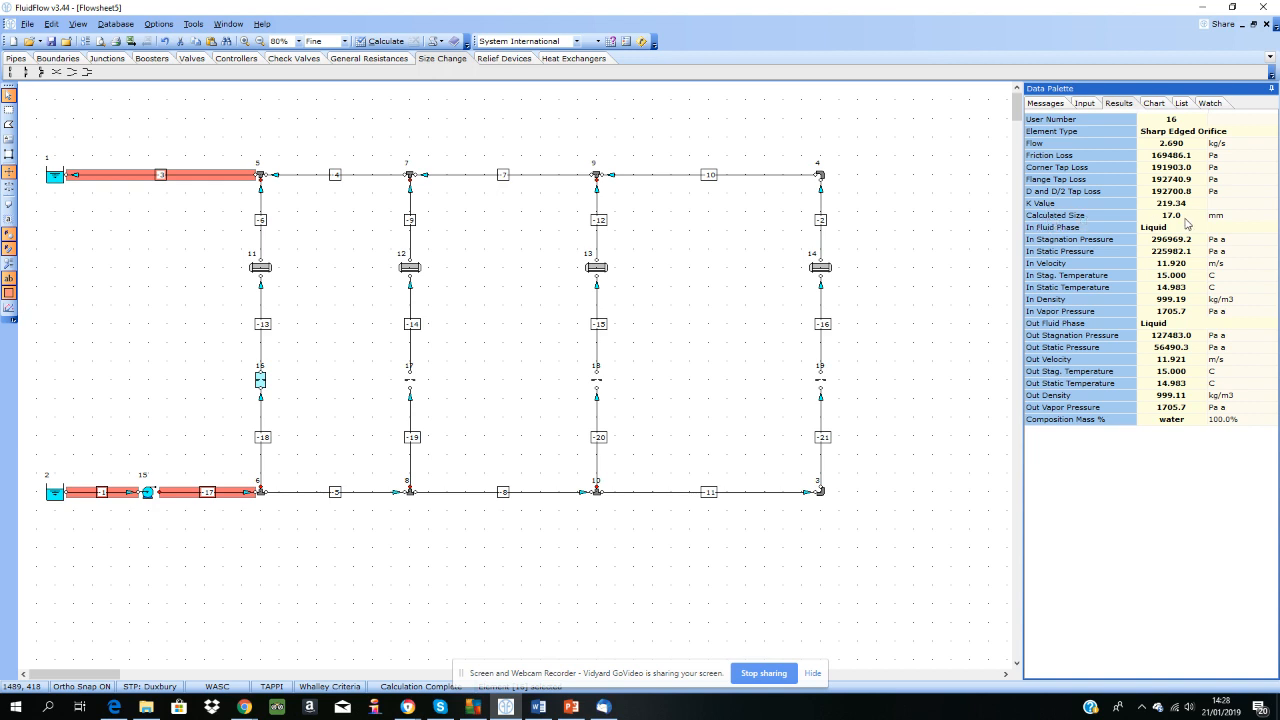
Step: Check the flow and calculated size of the other three orifices, and the sizing inputs of the last one
{"action": "left_click", "coordinate": [411, 382]}
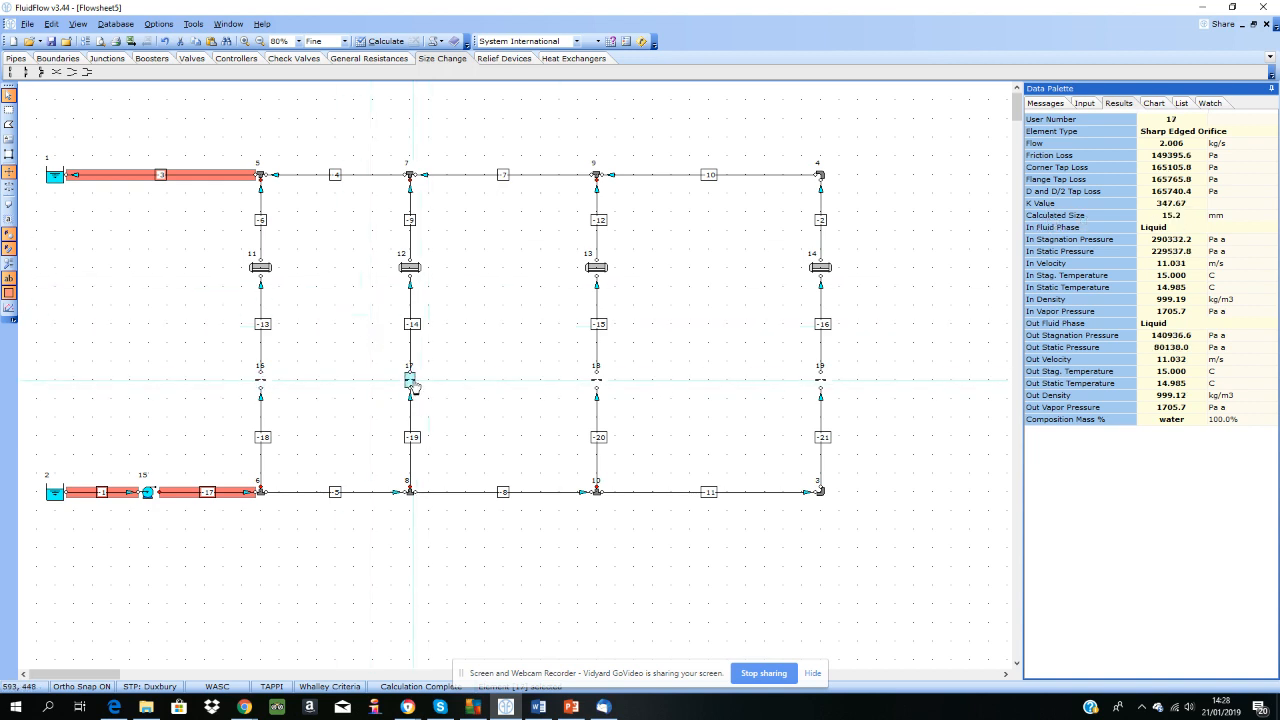
{"action": "left_click", "coordinate": [596, 381]}
{"action": "left_click", "coordinate": [819, 381]}
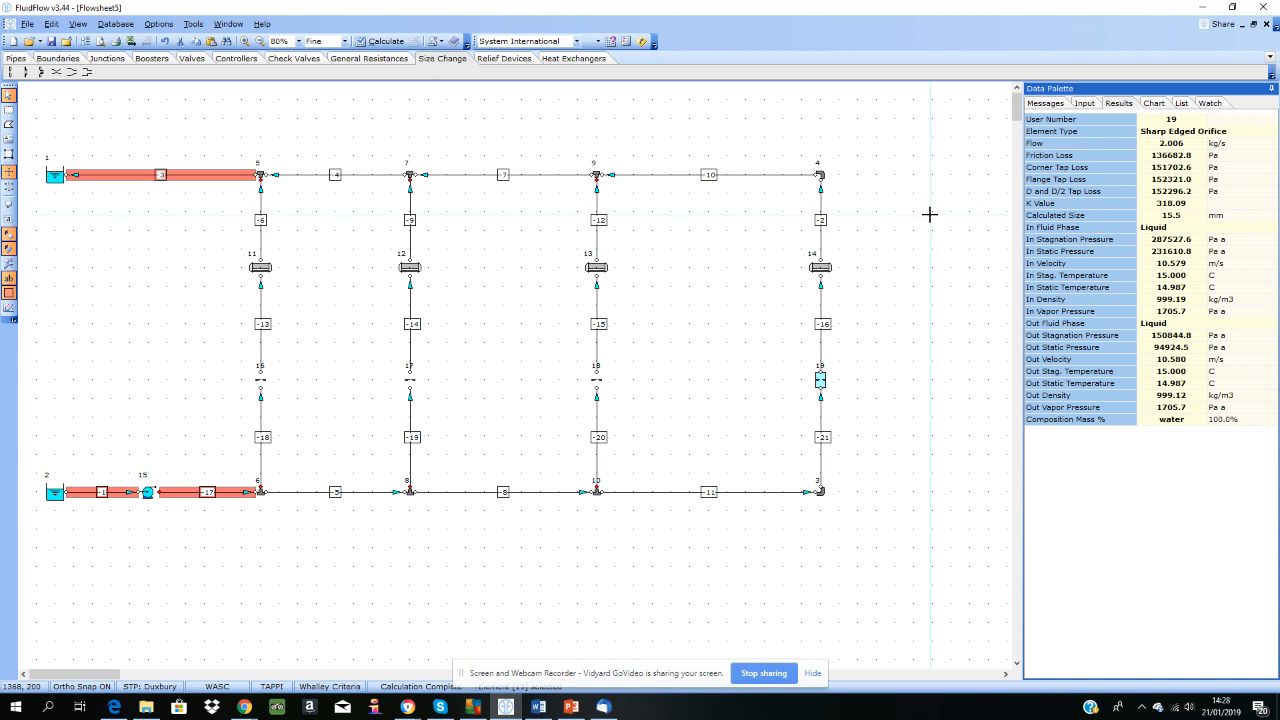
{"action": "left_click", "coordinate": [1084, 103]}
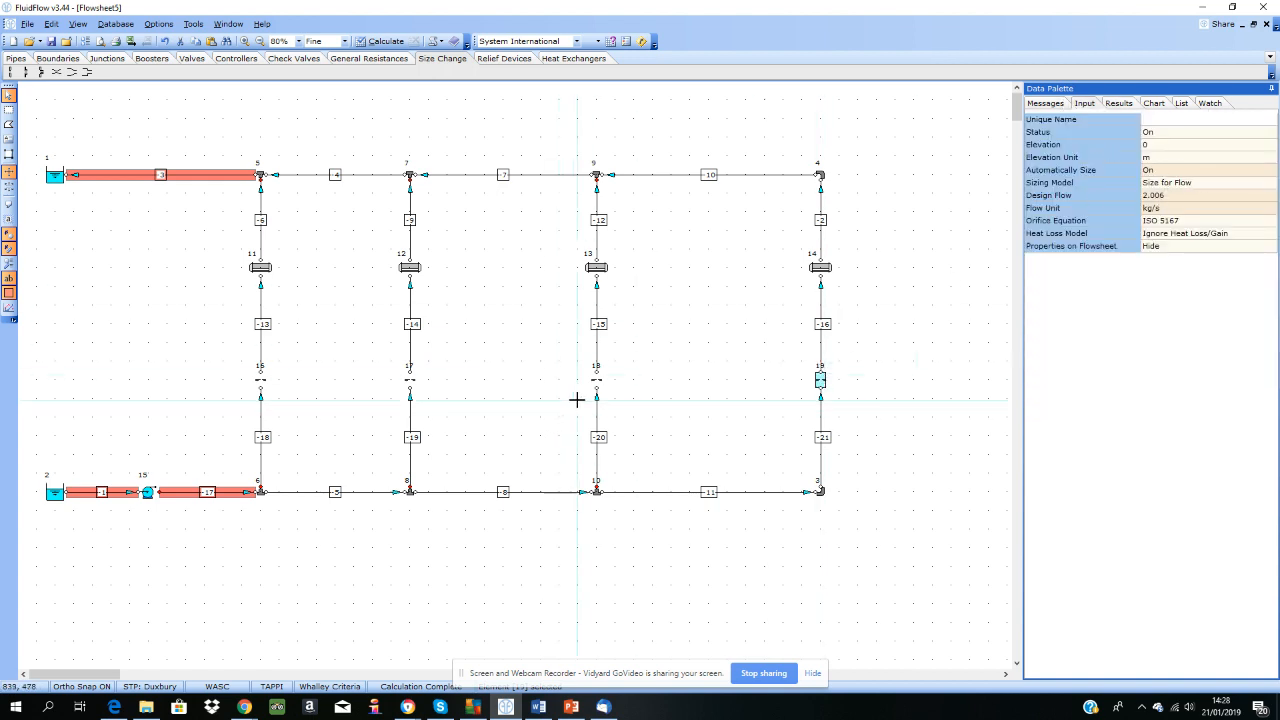
Step: Review the warning messages and read the descriptions for the highlighted pump suction pipe and the return pipe to the outlet reservoir
{"action": "left_click", "coordinate": [1046, 104]}
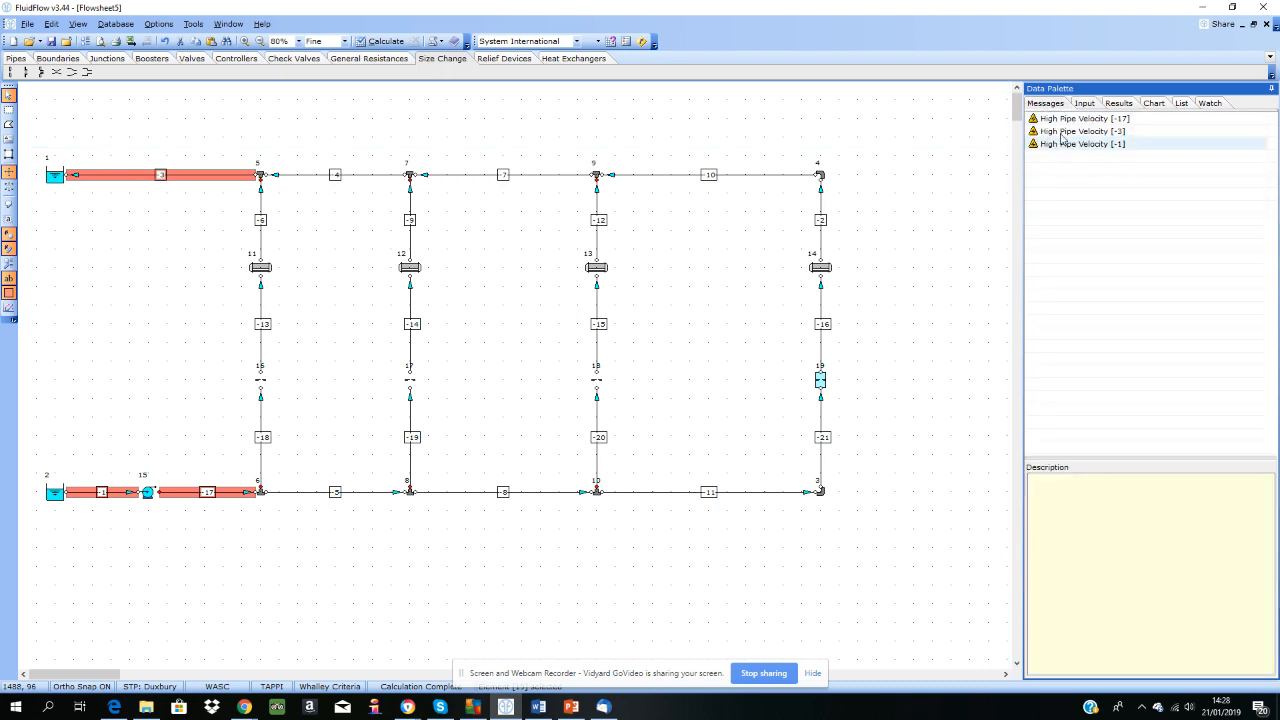
{"action": "left_click", "coordinate": [193, 433]}
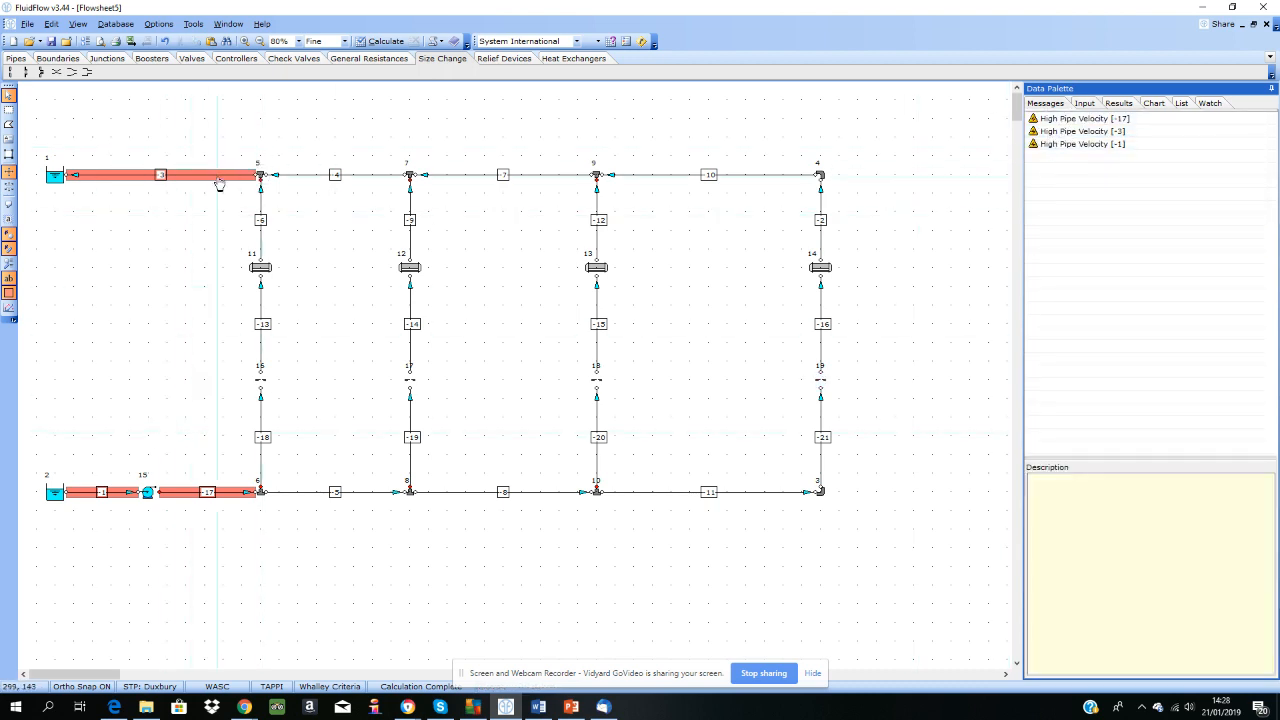
{"action": "left_click", "coordinate": [219, 180]}
{"action": "left_click", "coordinate": [128, 494]}
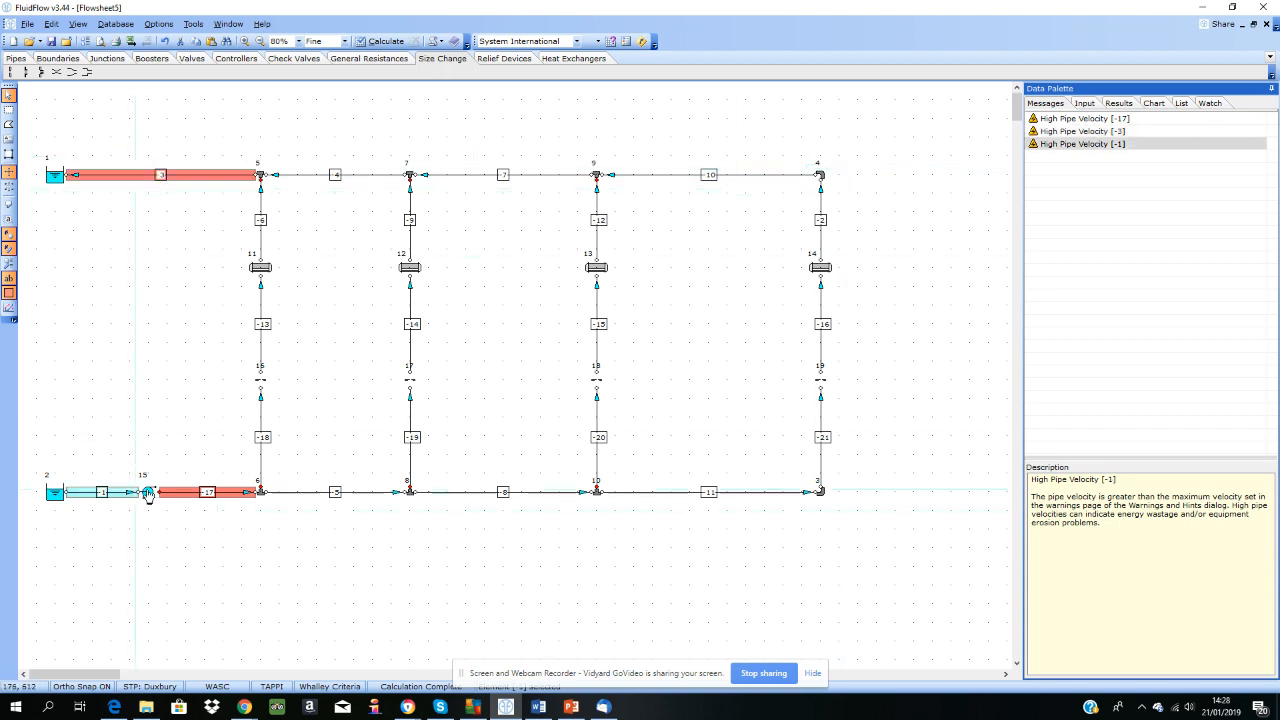
{"action": "left_click", "coordinate": [180, 178]}
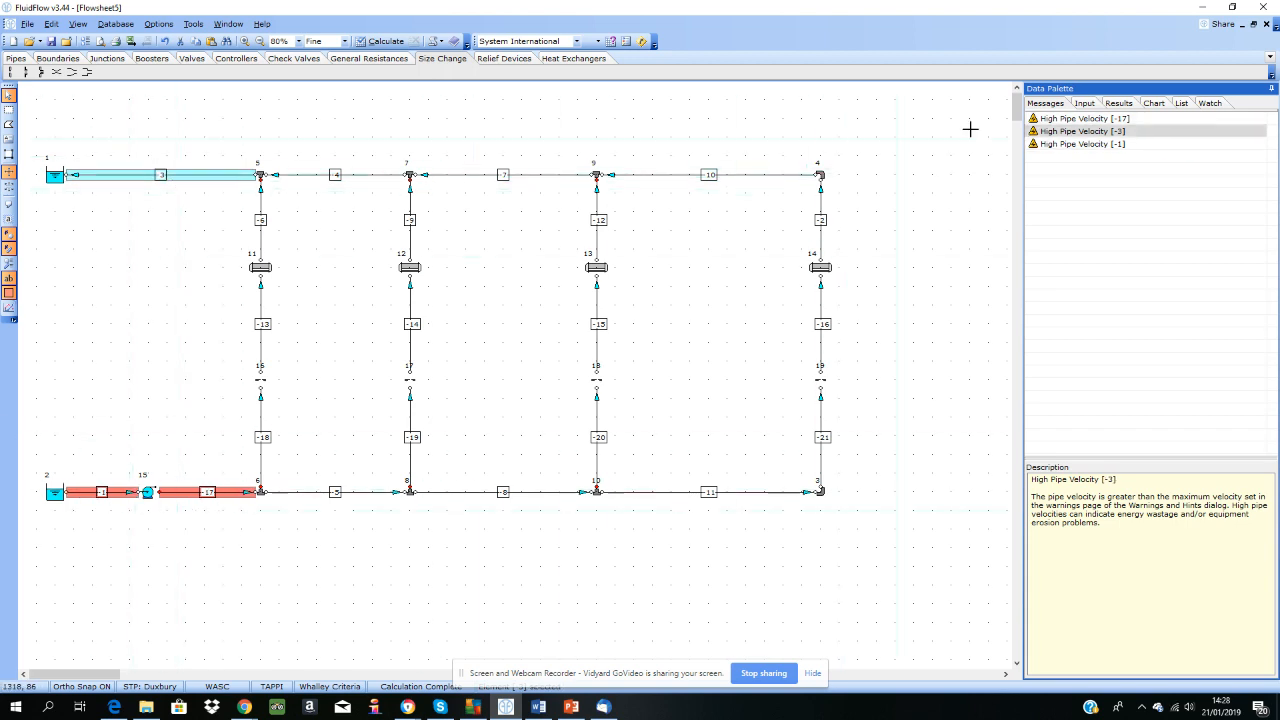
Step: Check the calculated velocity and size of the return pipe to the outlet reservoir and of the pump discharge pipe
{"action": "left_click", "coordinate": [1119, 104]}
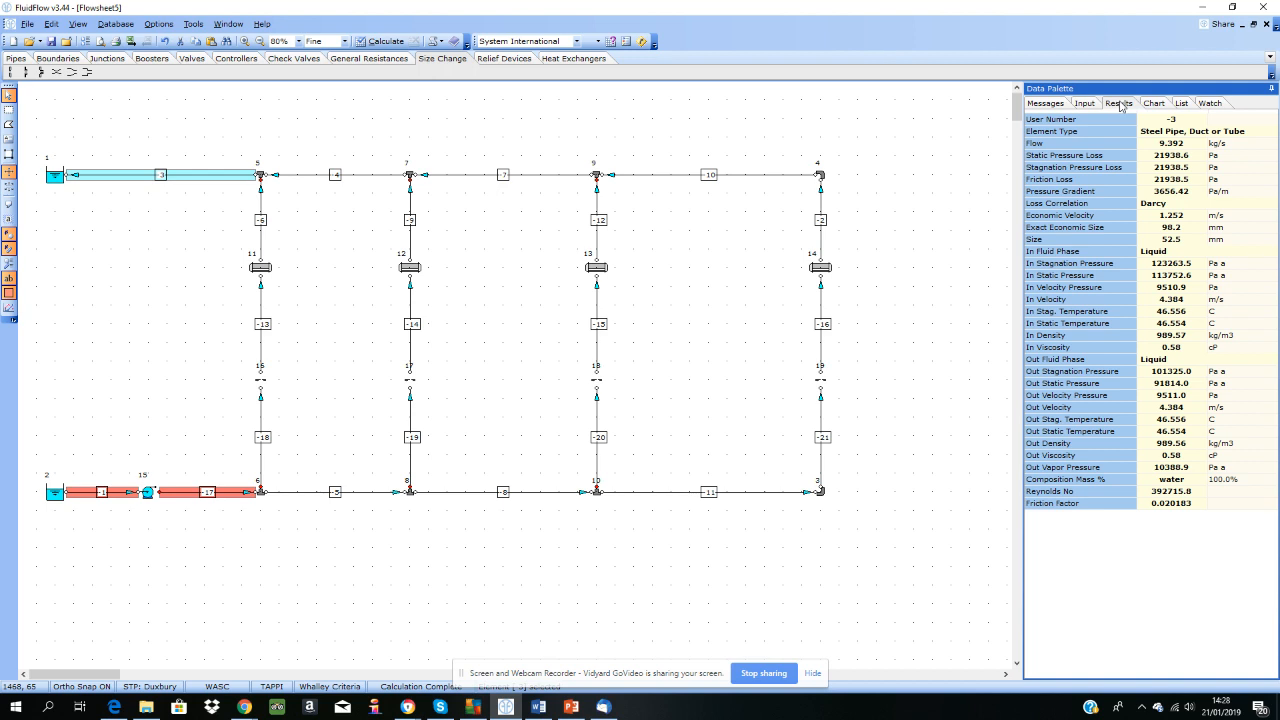
{"action": "left_click", "coordinate": [137, 476]}
{"action": "left_click", "coordinate": [185, 495]}
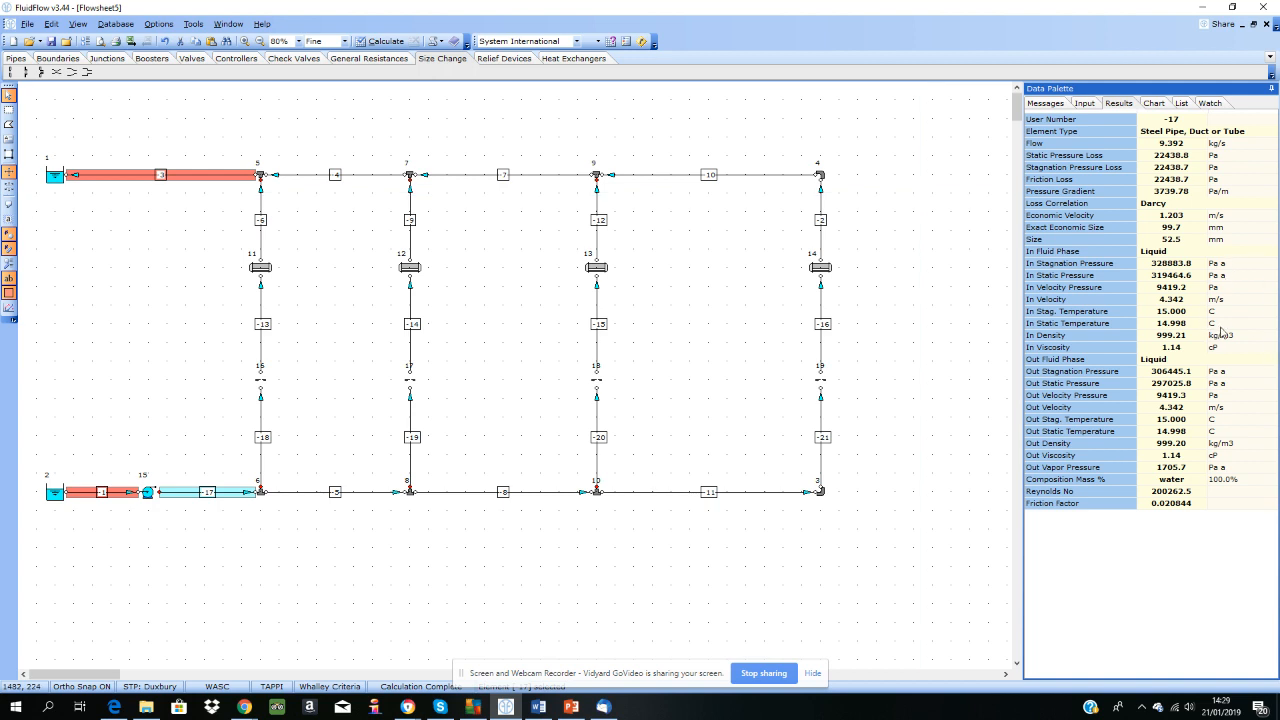
Step: Check the maximum pipe velocity among the liquid limits in the Warnings and Hints settings, leaving them unaltered
{"action": "left_click", "coordinate": [643, 44]}
{"action": "left_click", "coordinate": [475, 162]}
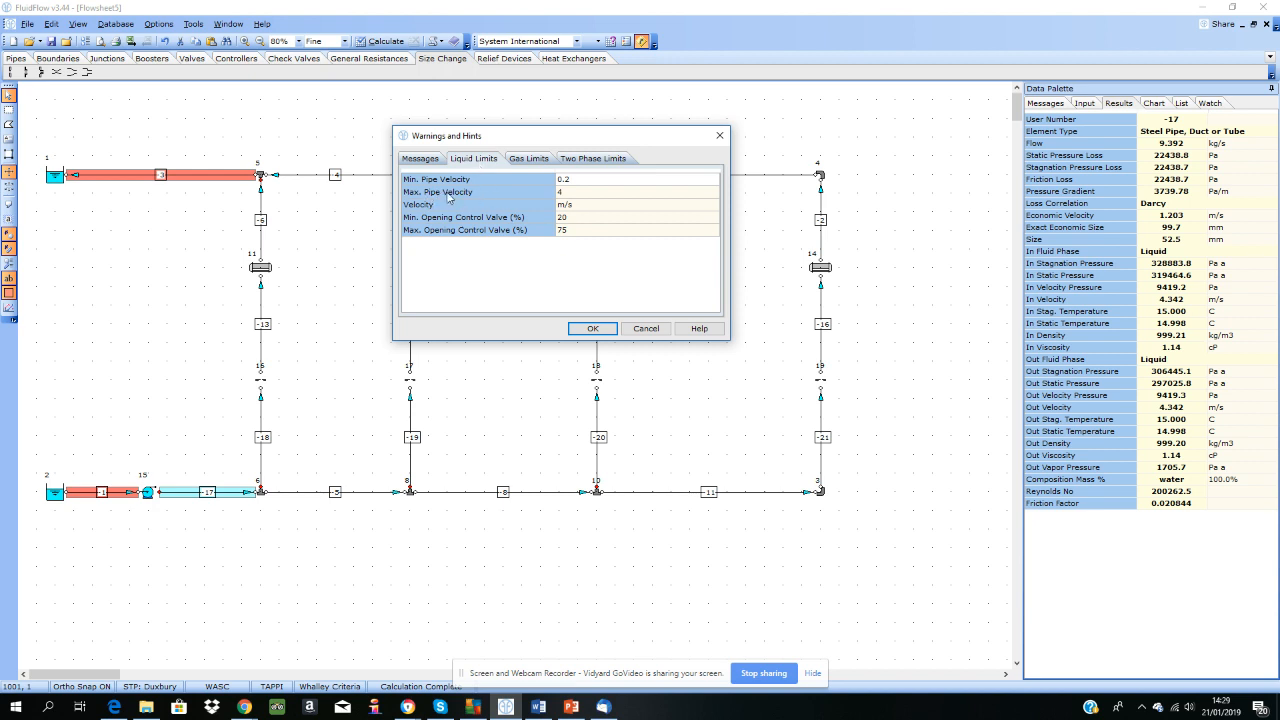
{"action": "left_click", "coordinate": [580, 192]}
{"action": "left_click", "coordinate": [646, 329]}
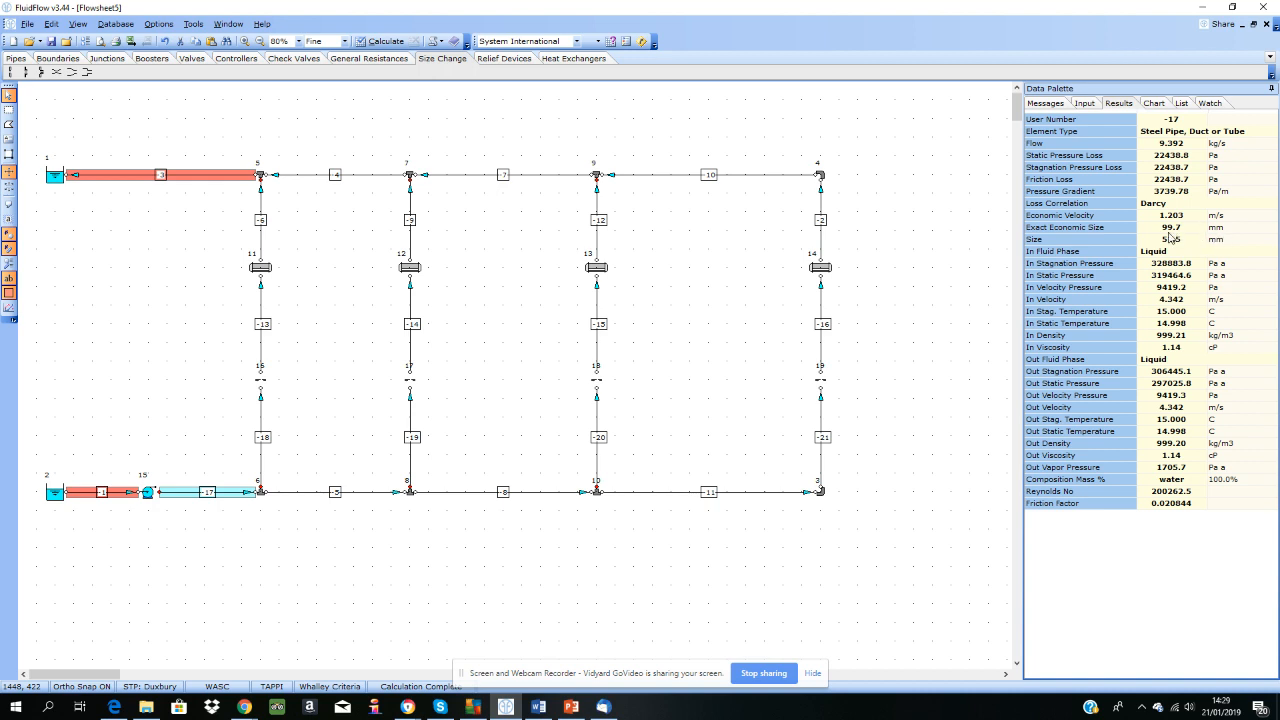
Step: Set the pump suction pipe, pump discharge pipe and return pipe to the outlet reservoir to 4 inch Schedule 40 together
{"action": "left_click", "coordinate": [127, 492]}
{"action": "left_click", "coordinate": [176, 493], "text": "shift"}
{"action": "left_click", "coordinate": [231, 176], "text": "shift"}
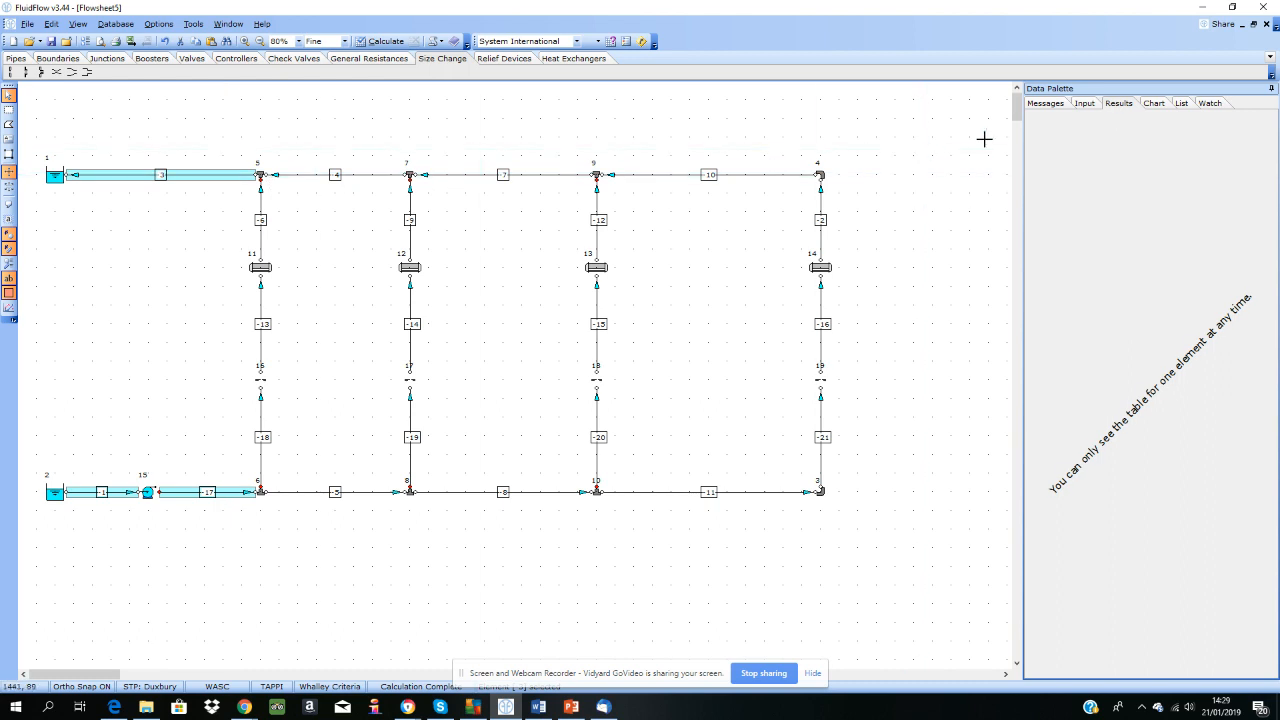
{"action": "left_click", "coordinate": [1084, 103]}
{"action": "left_click", "coordinate": [1178, 197]}
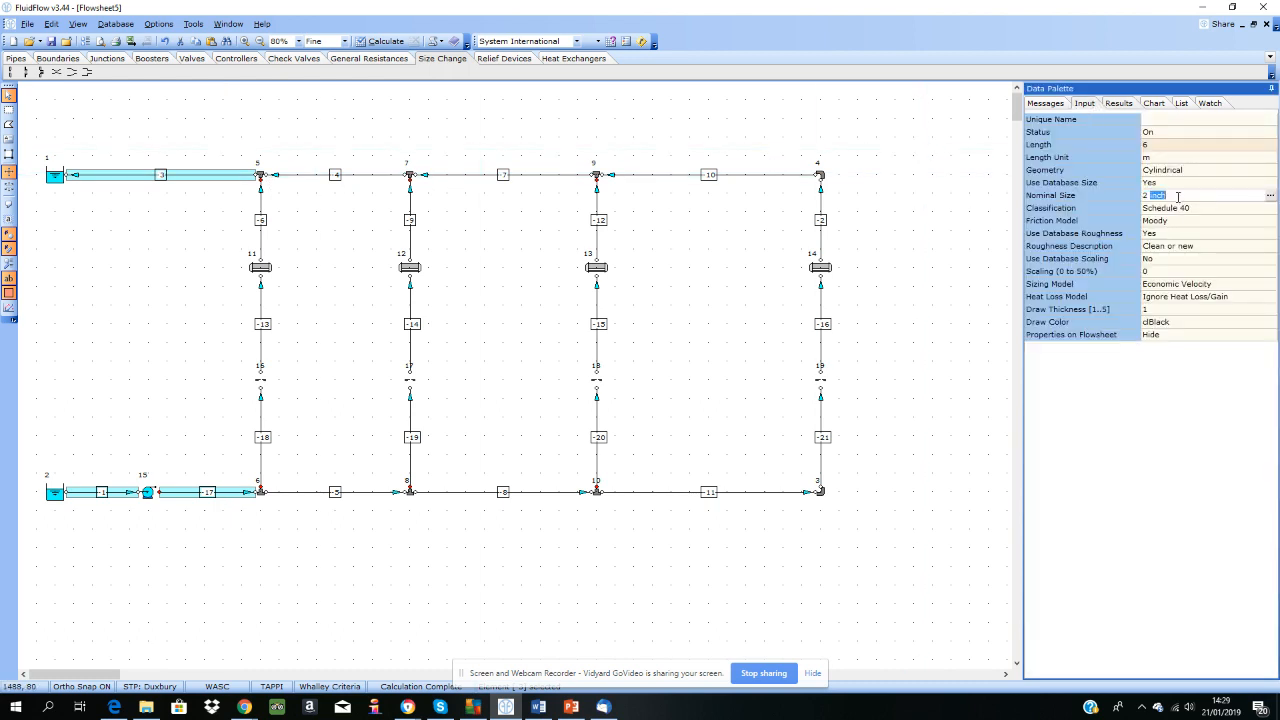
{"action": "left_click", "coordinate": [1180, 200]}
{"action": "left_click", "coordinate": [393, 164]}
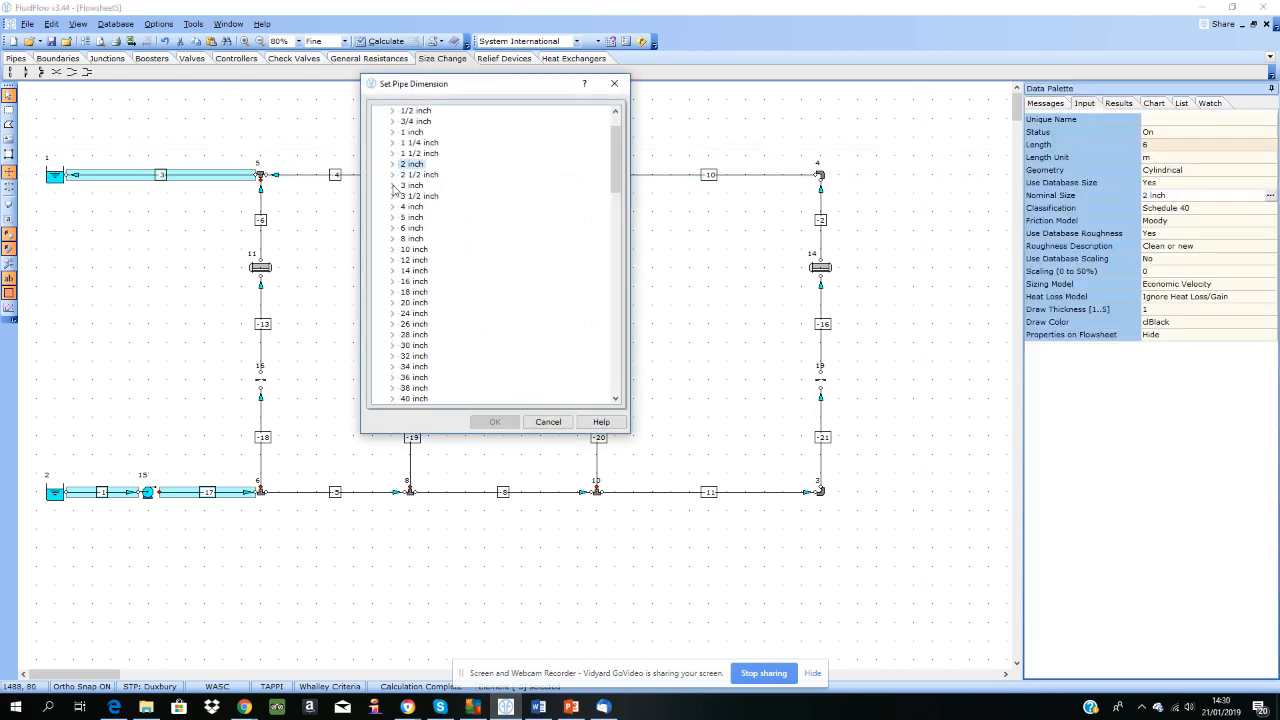
{"action": "left_click", "coordinate": [393, 207]}
{"action": "left_click", "coordinate": [455, 207]}
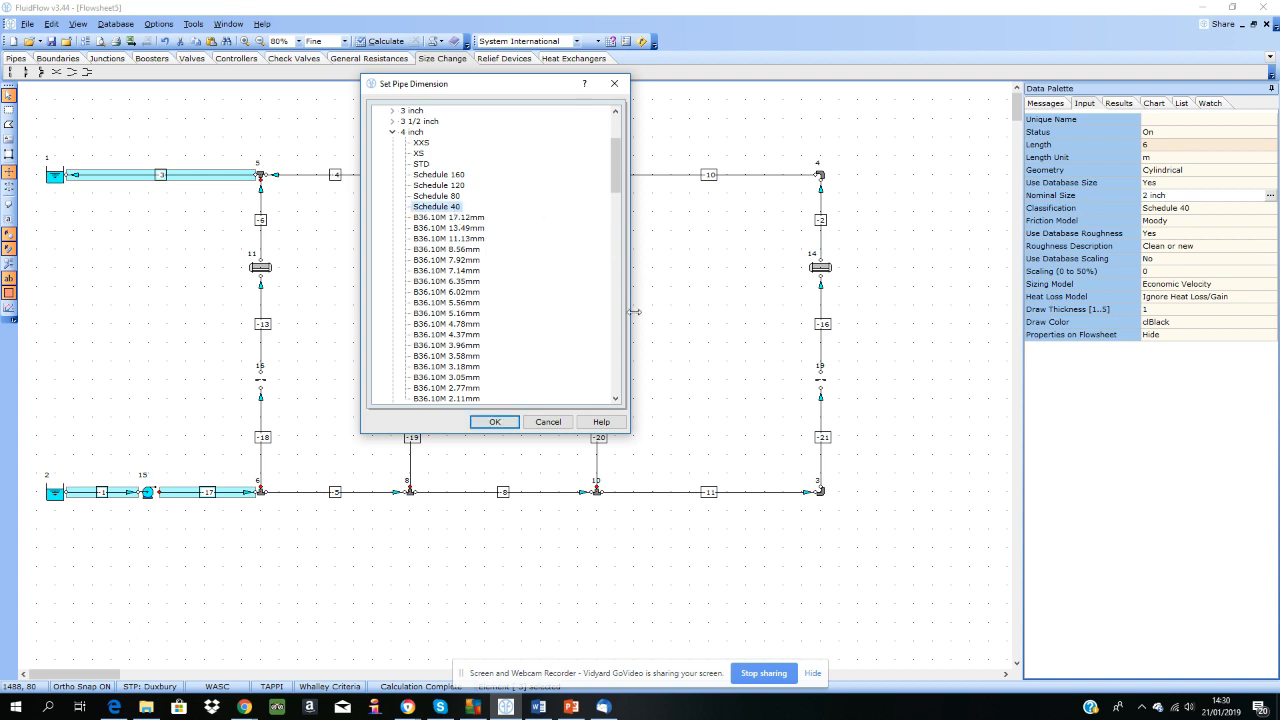
{"action": "left_click", "coordinate": [500, 422]}
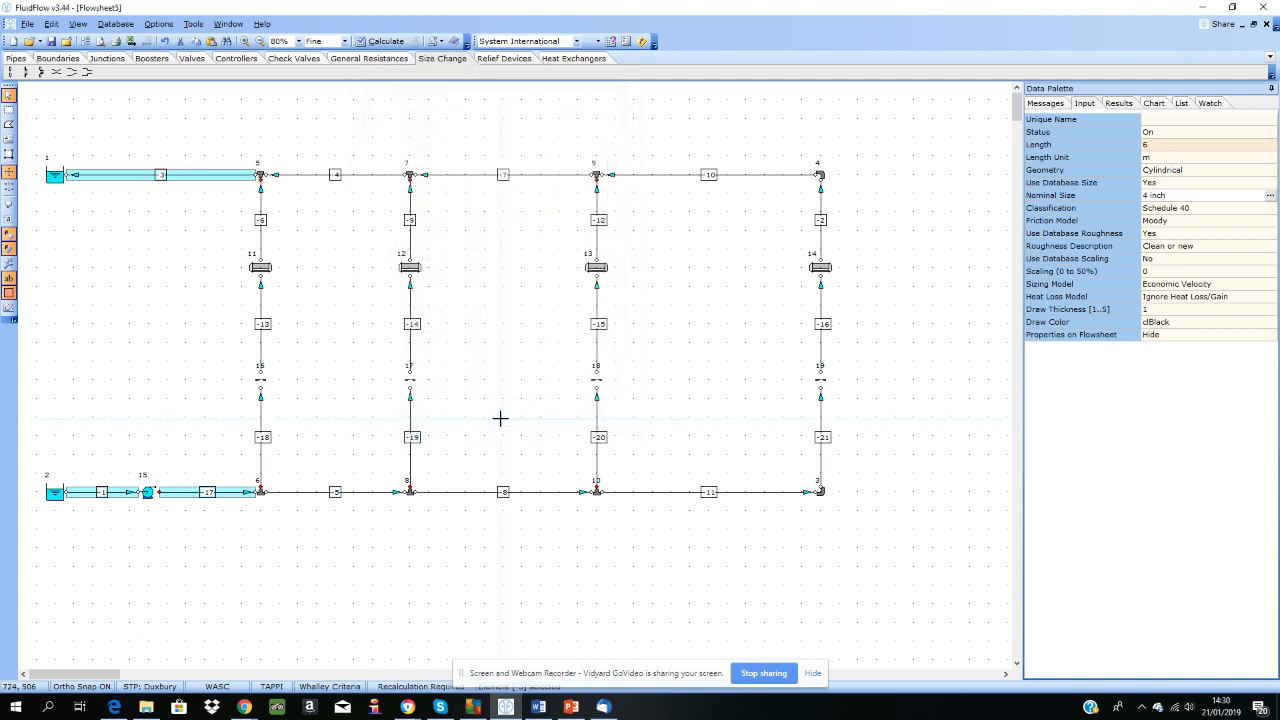
Step: Recalculate the network and check the results of the pump discharge pipe
{"action": "left_click", "coordinate": [486, 360]}
{"action": "left_click", "coordinate": [379, 44]}
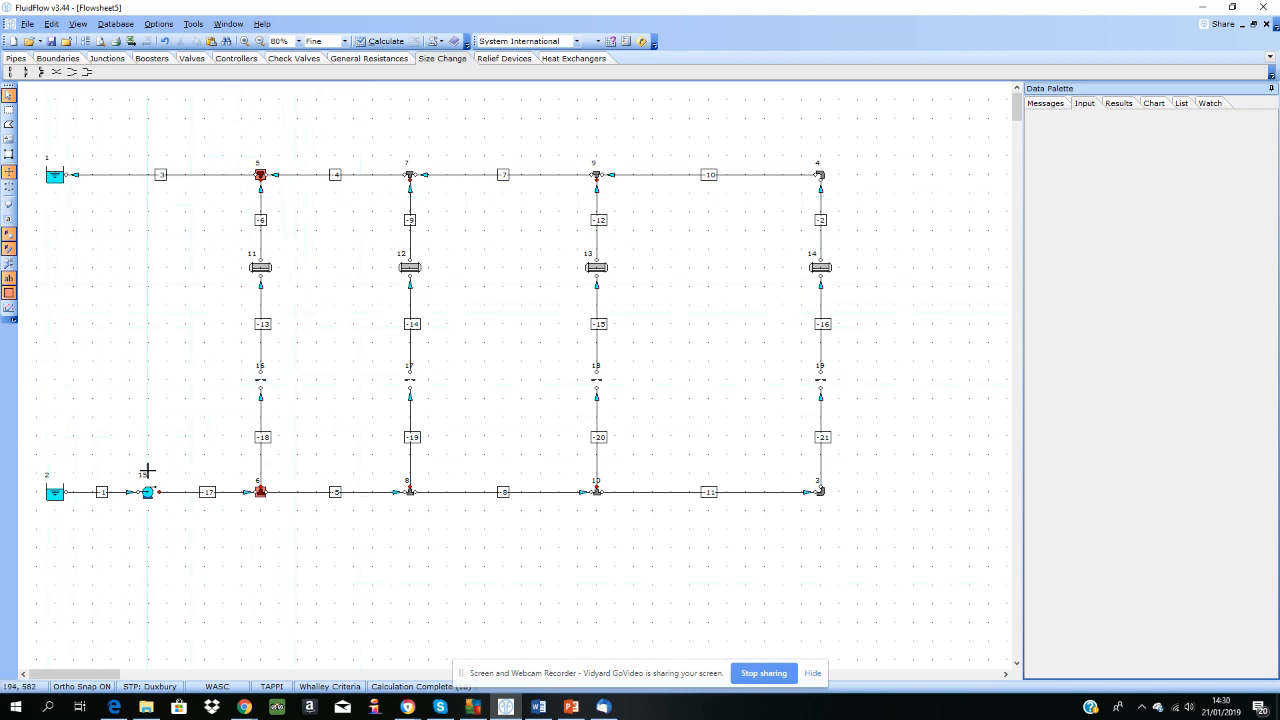
{"action": "left_click", "coordinate": [185, 493]}
{"action": "left_click", "coordinate": [1119, 104]}
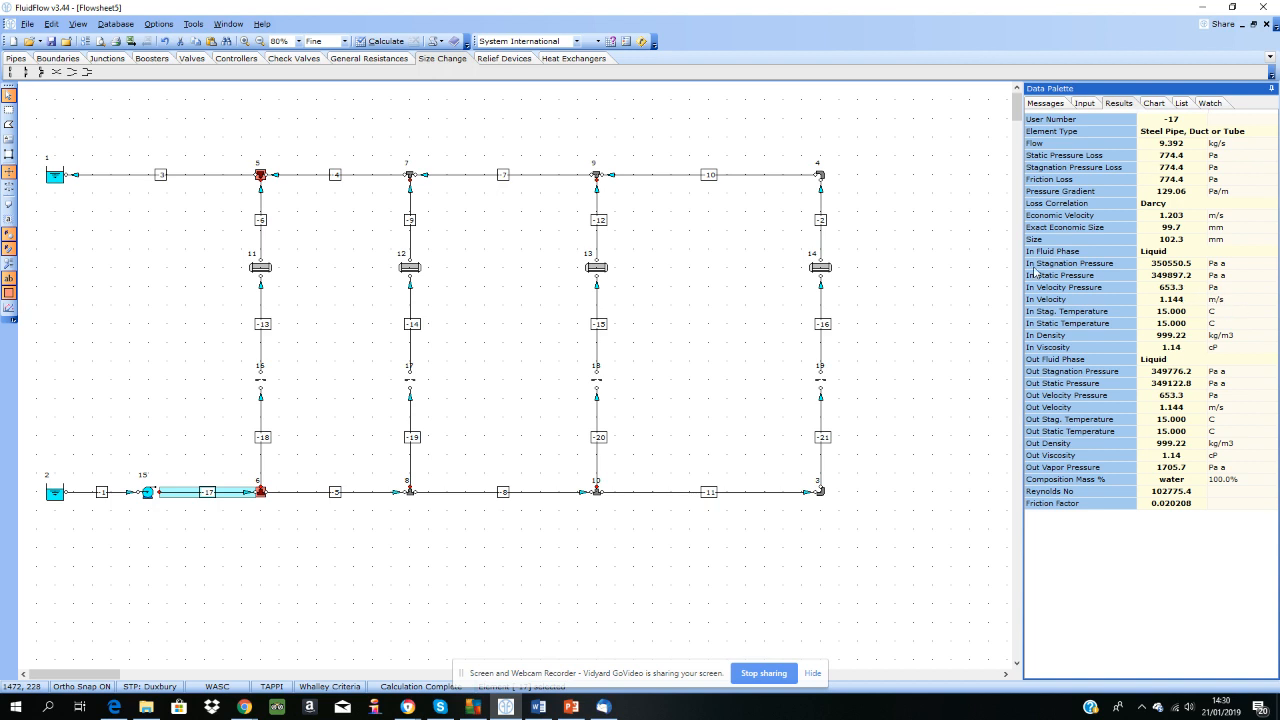
Step: Read the warning for tee junction 5 and set its tee definition to Crane (for legacy calcs only)
{"action": "left_click", "coordinate": [262, 178]}
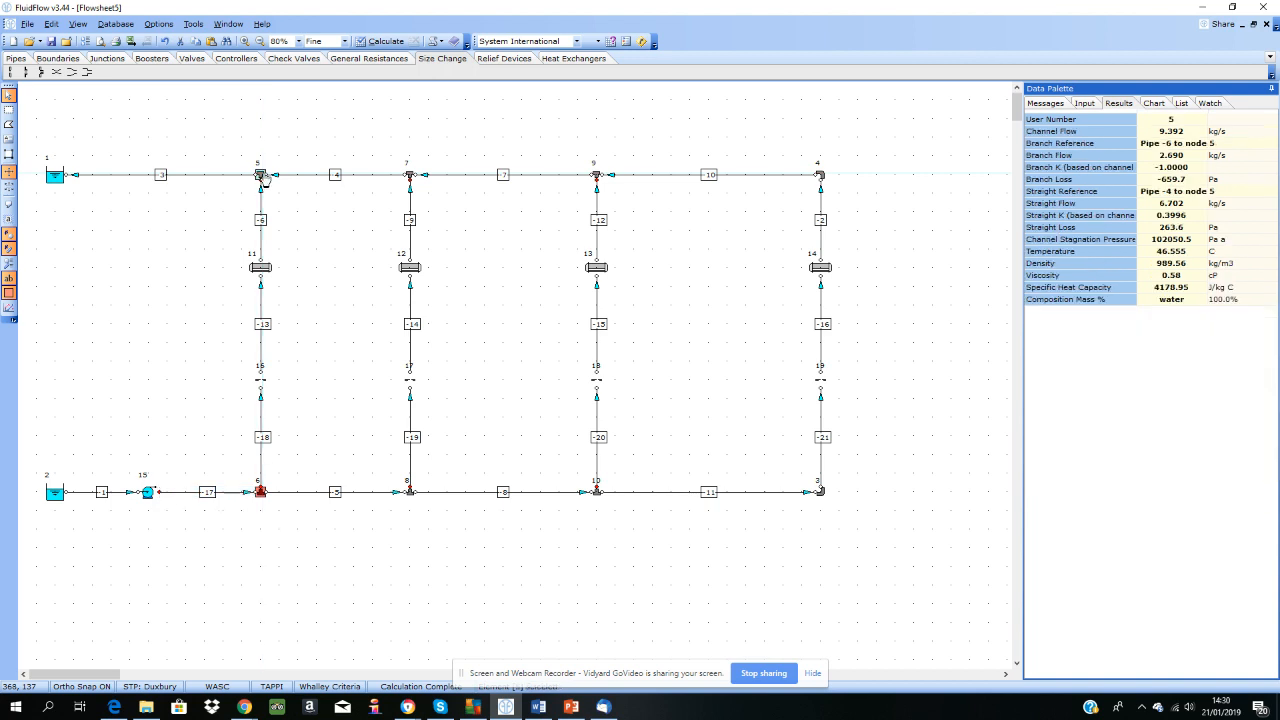
{"action": "left_click", "coordinate": [1045, 103]}
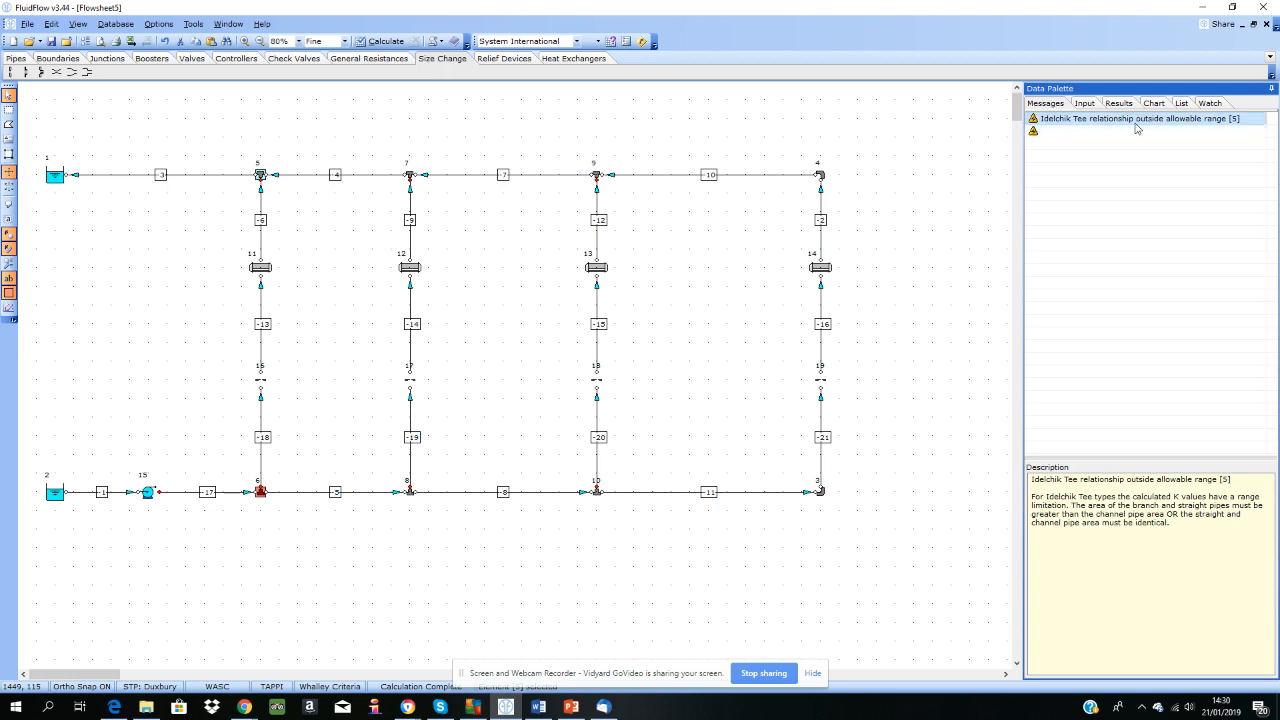
{"action": "left_click", "coordinate": [1085, 104]}
{"action": "left_click", "coordinate": [1178, 172]}
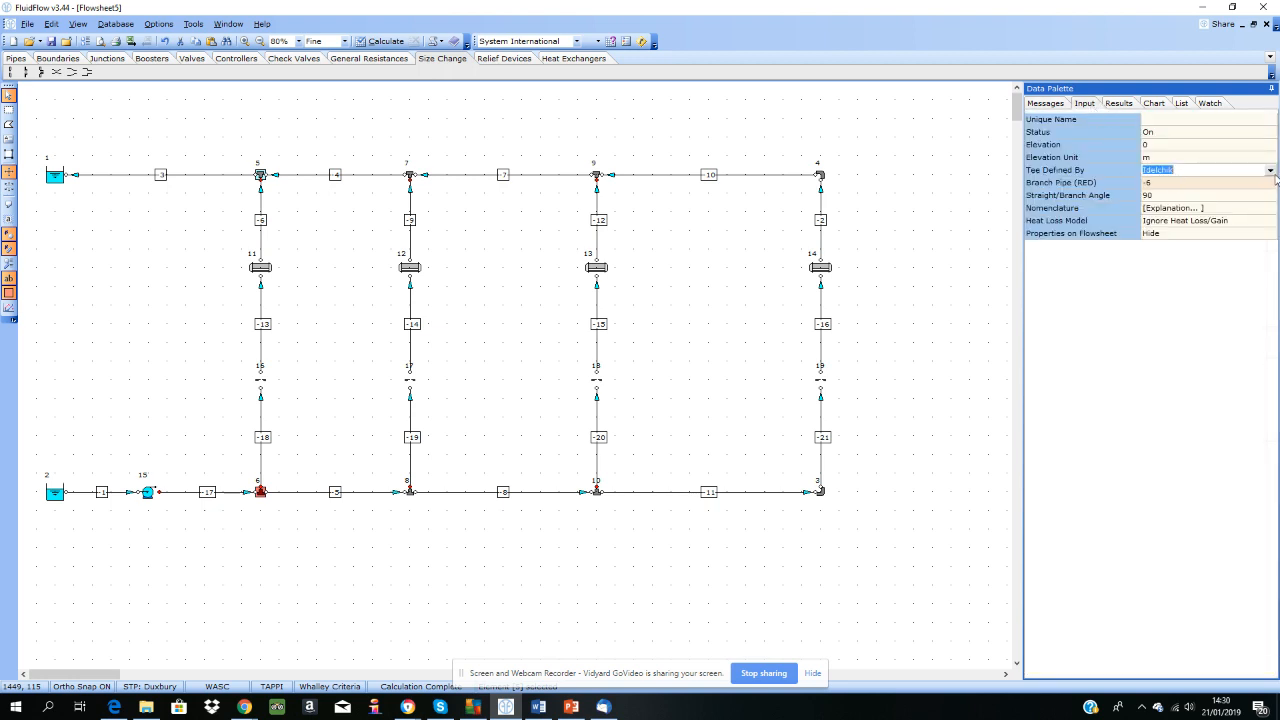
{"action": "left_click", "coordinate": [1270, 171]}
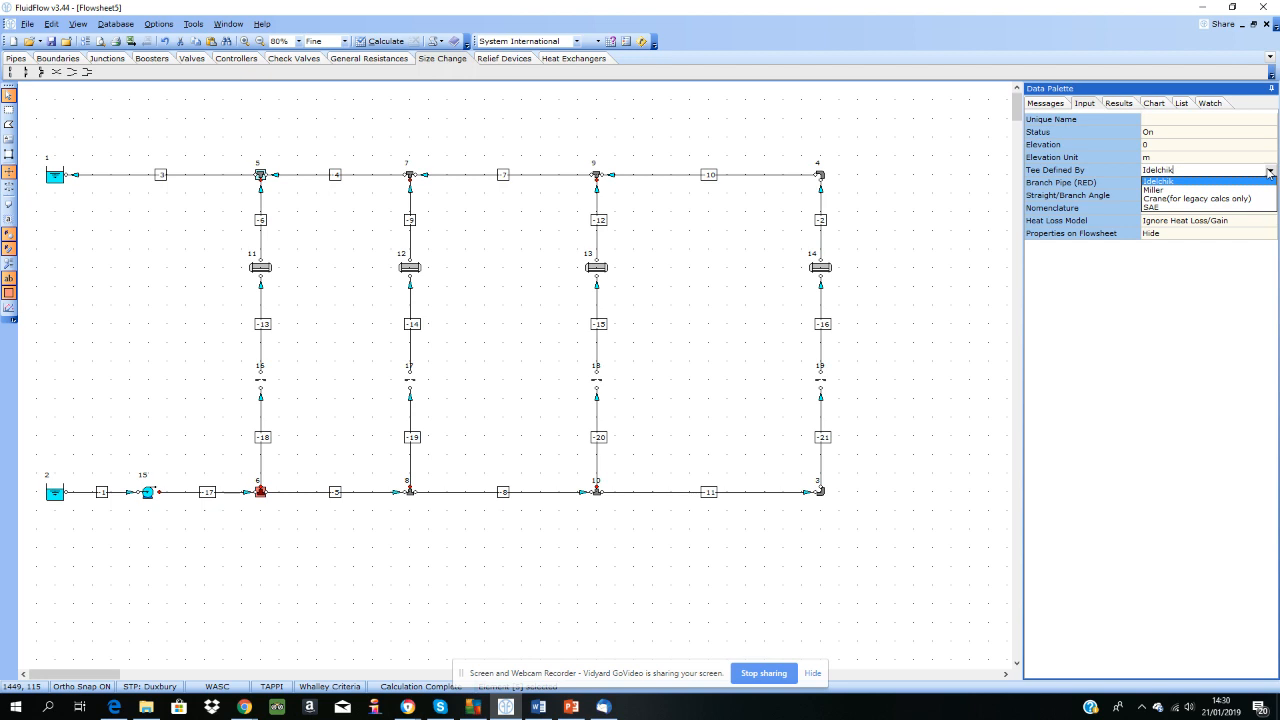
{"action": "left_click", "coordinate": [1205, 201]}
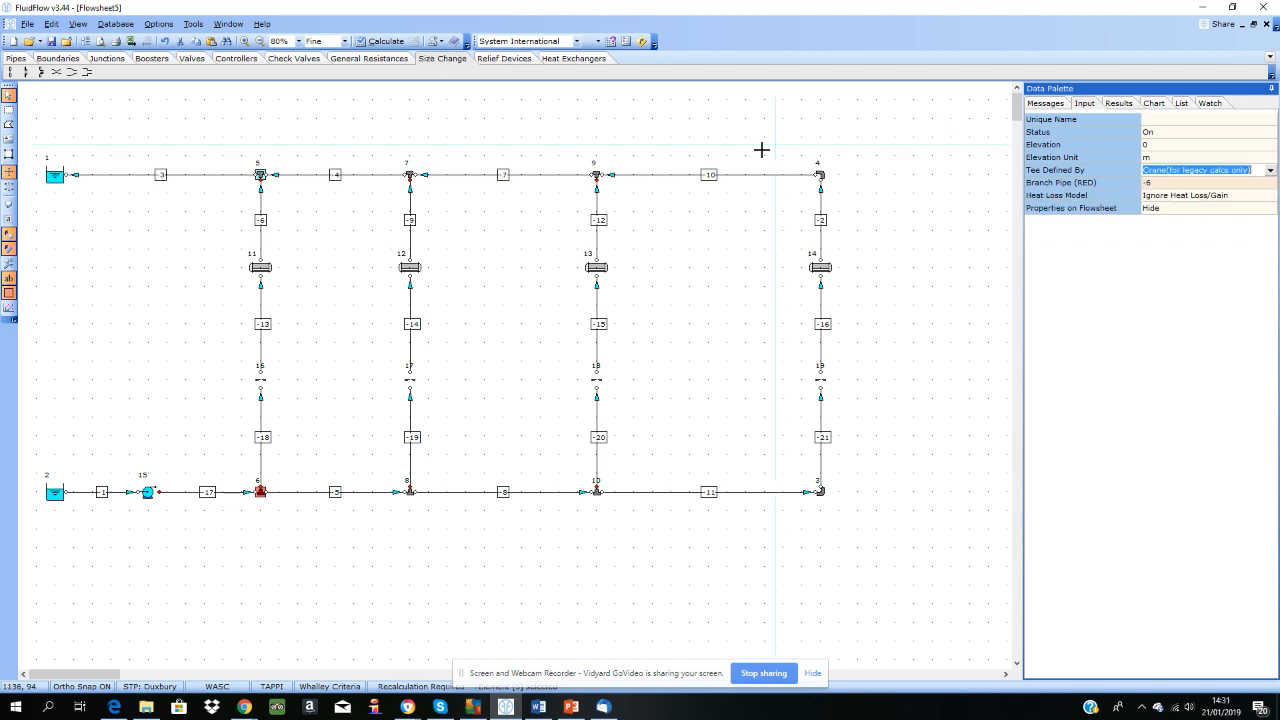
Step: Select tee junctions 6 to 10 from the junction list and set their tee definition to Crane (for legacy calcs only)
{"action": "left_click", "coordinate": [262, 494], "text": "shift"}
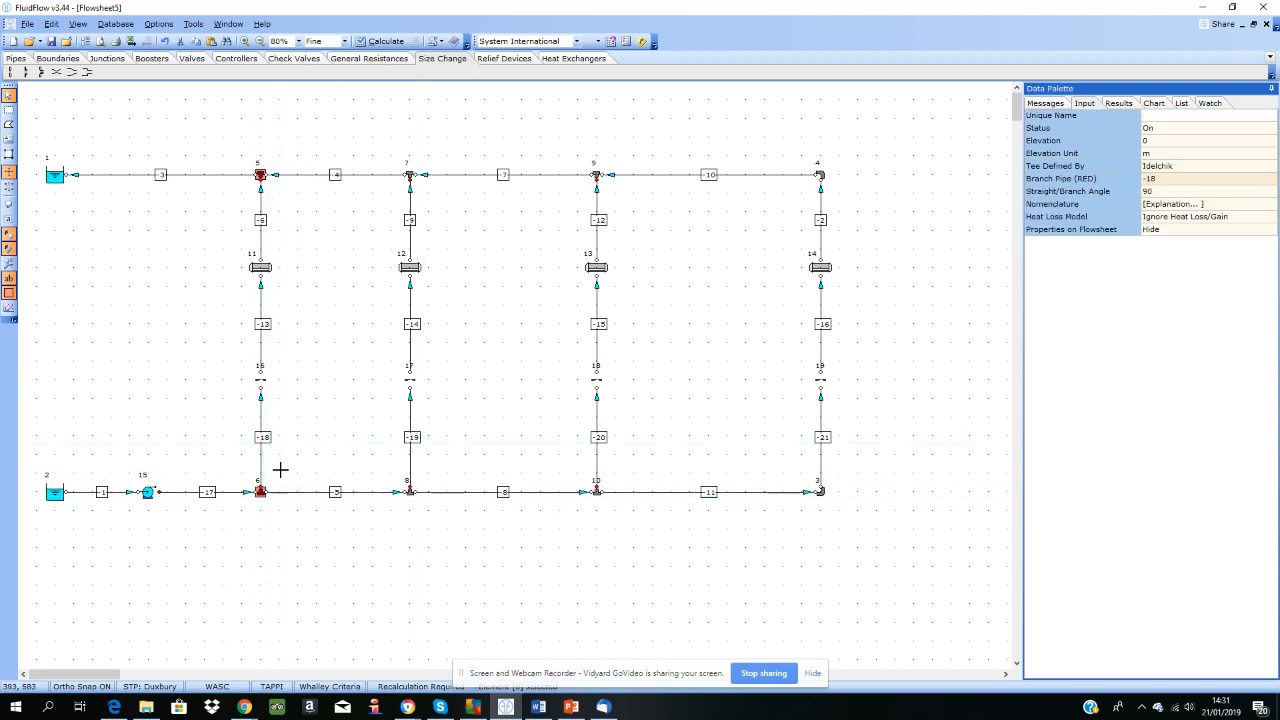
{"action": "left_click", "coordinate": [1188, 105]}
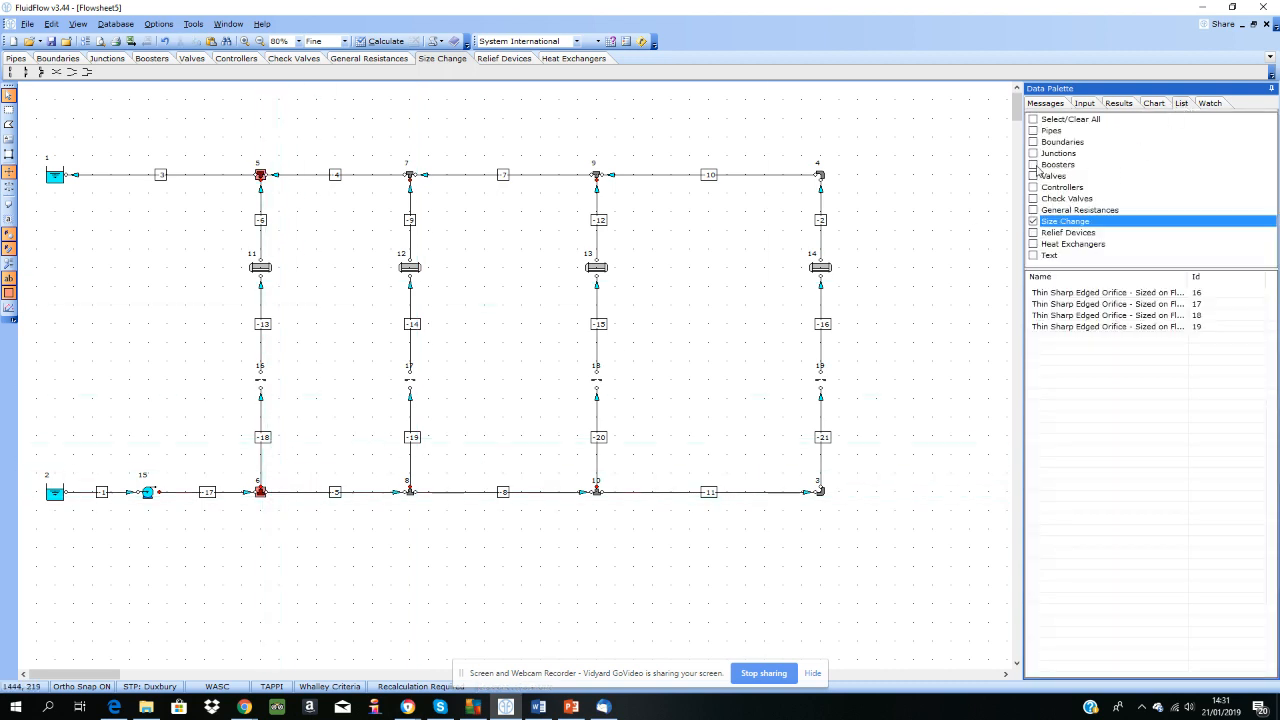
{"action": "left_click", "coordinate": [1034, 154]}
{"action": "left_click", "coordinate": [1034, 221]}
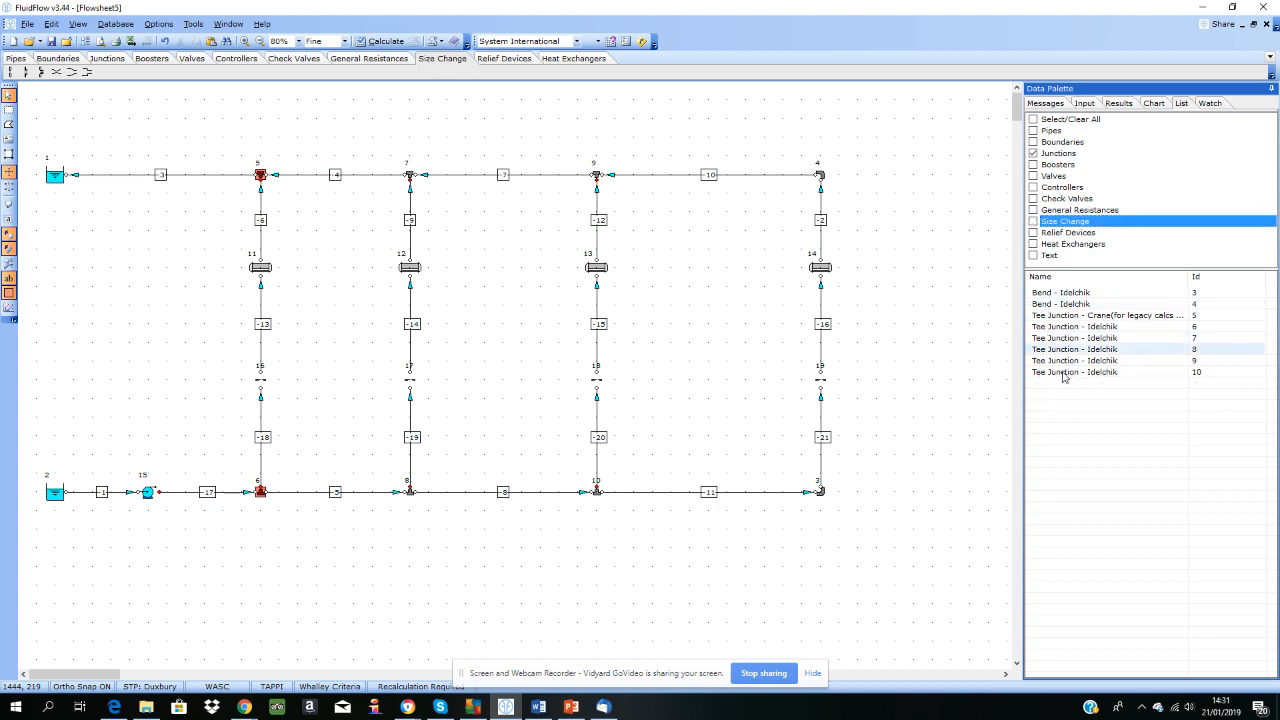
{"action": "left_click", "coordinate": [1099, 372]}
{"action": "left_click", "coordinate": [1095, 327], "text": "shift"}
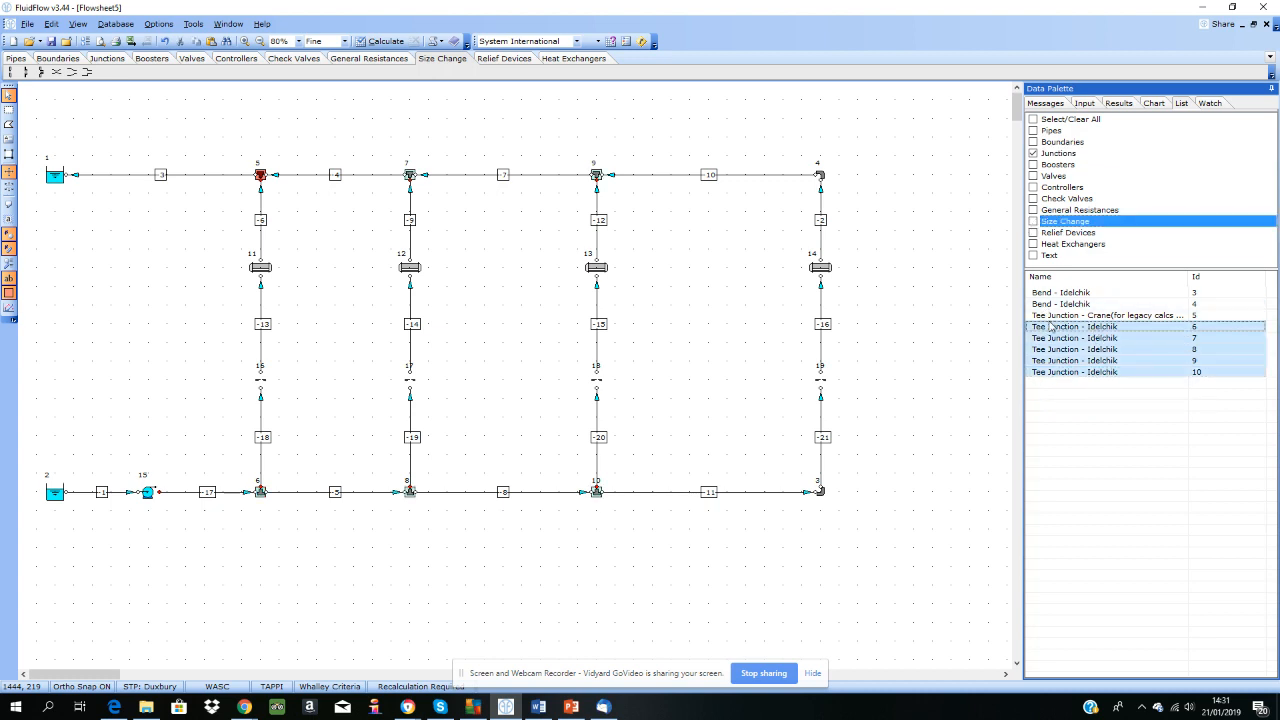
{"action": "left_click", "coordinate": [1085, 104]}
{"action": "left_click", "coordinate": [1163, 170]}
{"action": "left_click", "coordinate": [1163, 170]}
{"action": "left_click", "coordinate": [1182, 198]}
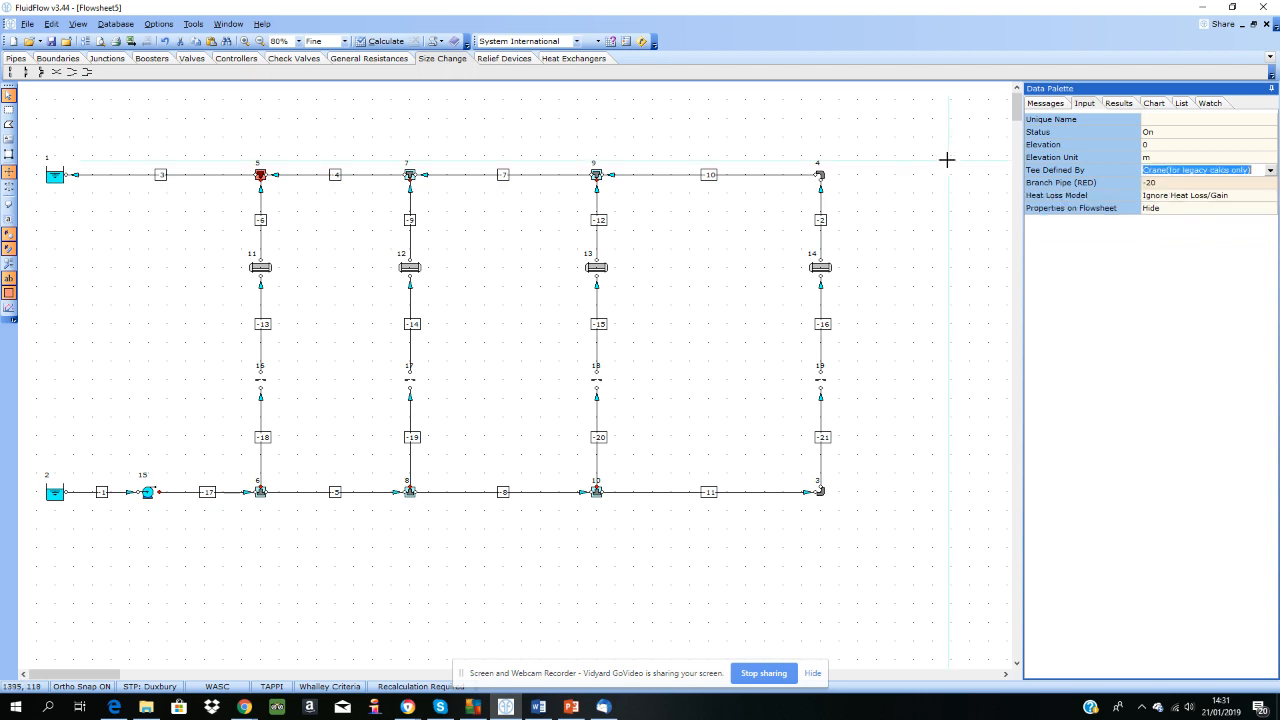
Step: Recalculate the network and check the messages for remaining warnings
{"action": "left_click", "coordinate": [900, 143]}
{"action": "left_click", "coordinate": [386, 43]}
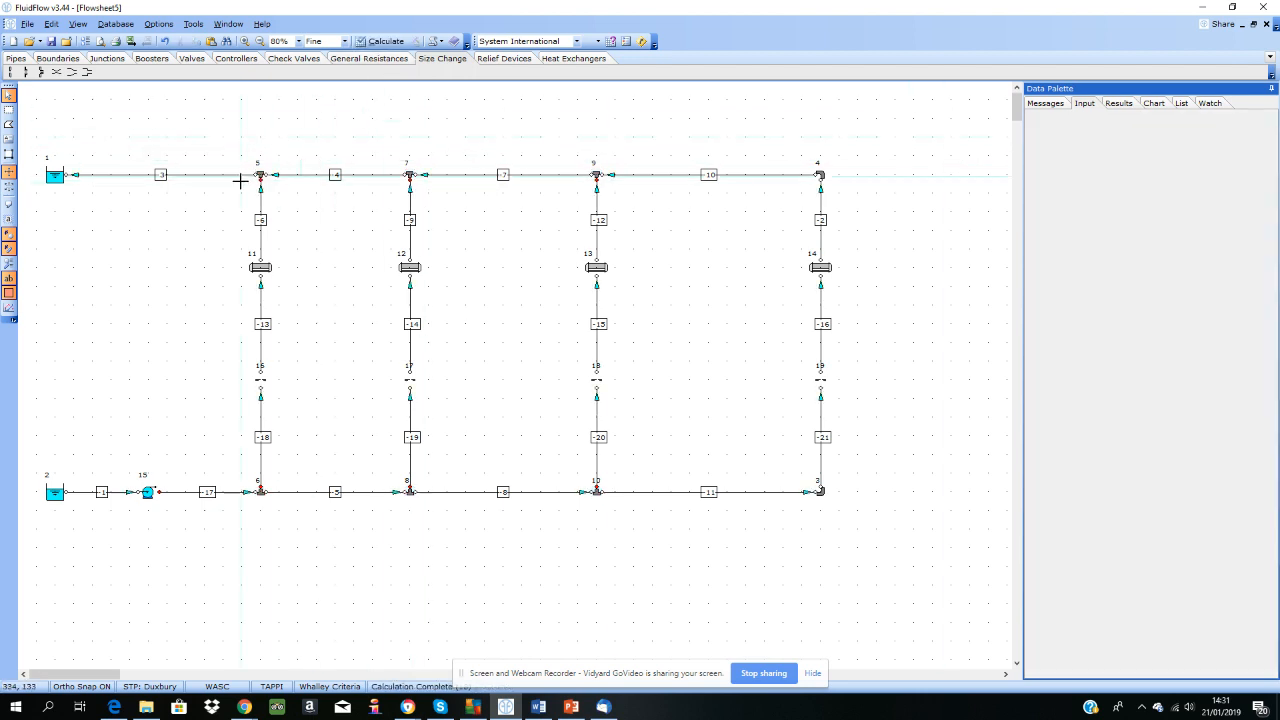
{"action": "left_click", "coordinate": [1046, 104]}
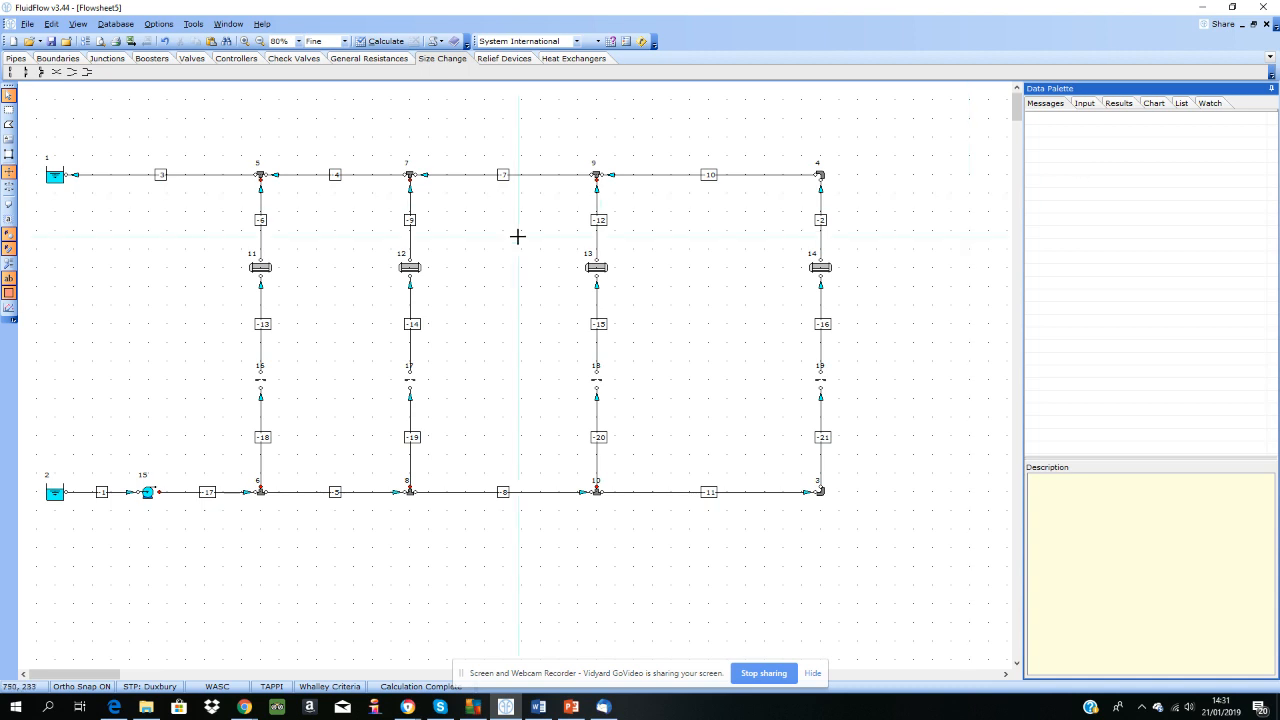
Step: Compare the nominal sizes of the three pipes meeting at tee junction 5 and check the tee's K values and pressure losses
{"action": "left_click", "coordinate": [1084, 104]}
{"action": "left_click", "coordinate": [285, 175]}
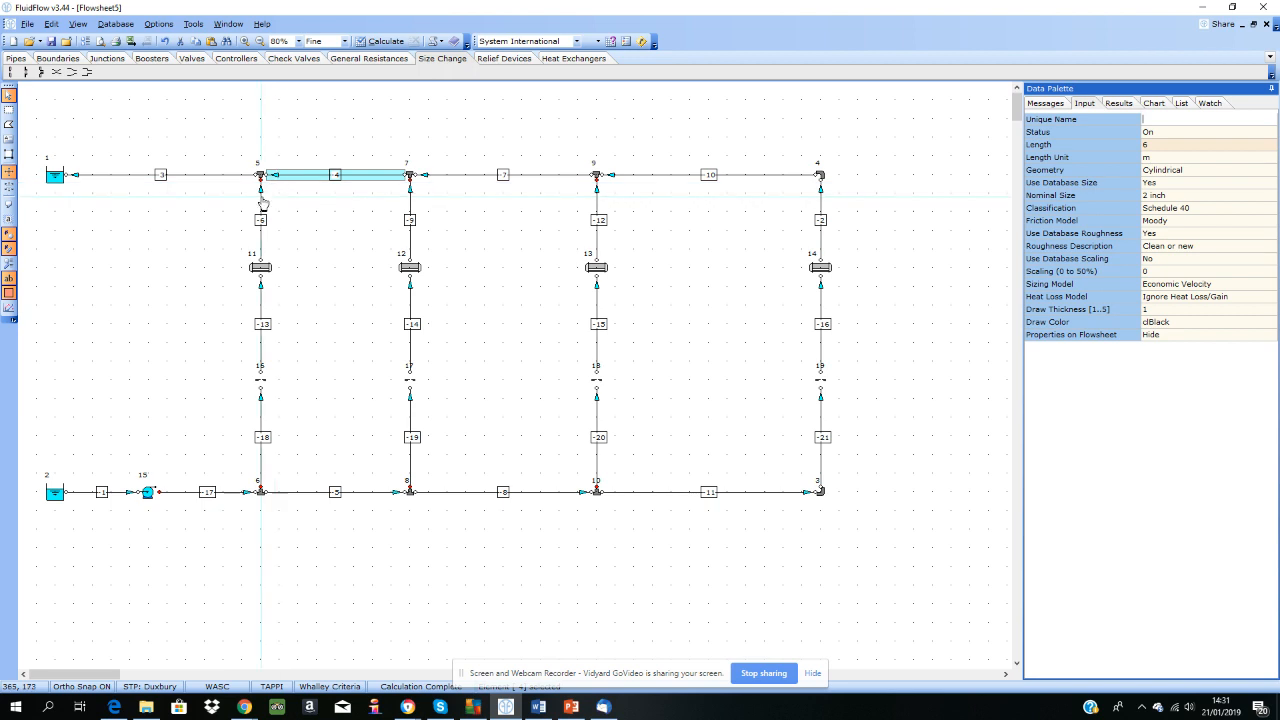
{"action": "left_click", "coordinate": [260, 201]}
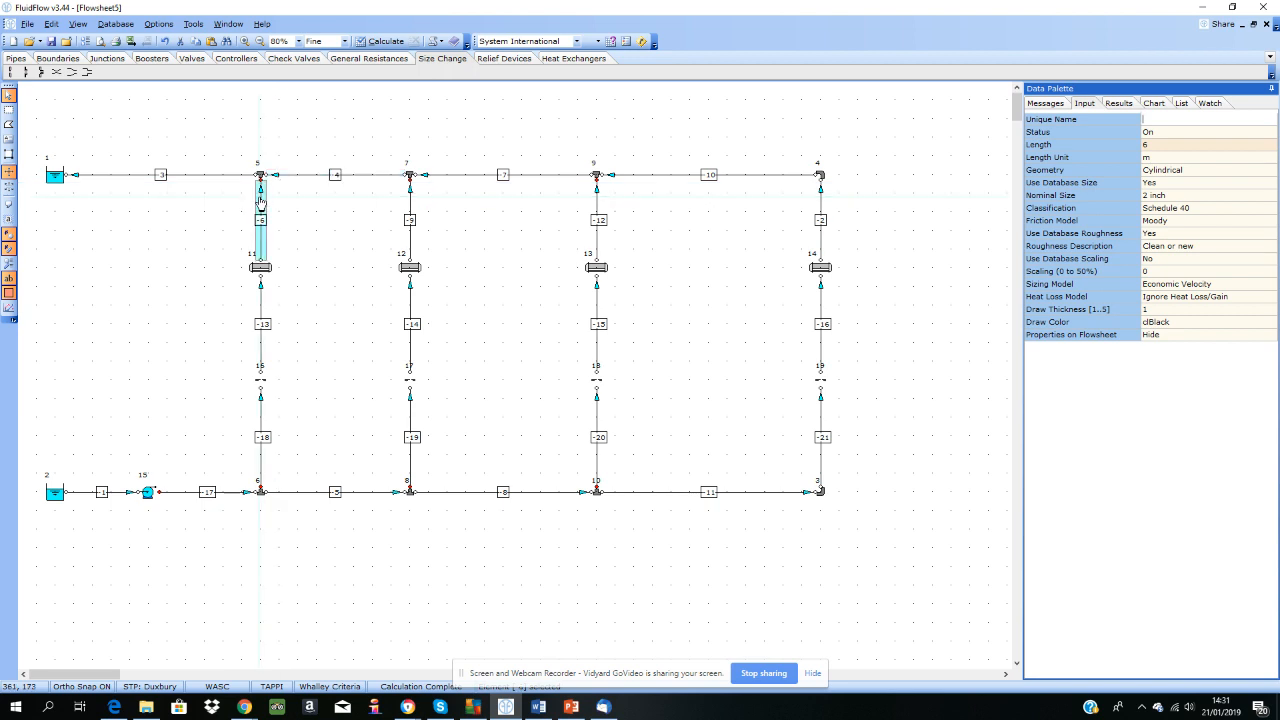
{"action": "left_click", "coordinate": [1178, 196]}
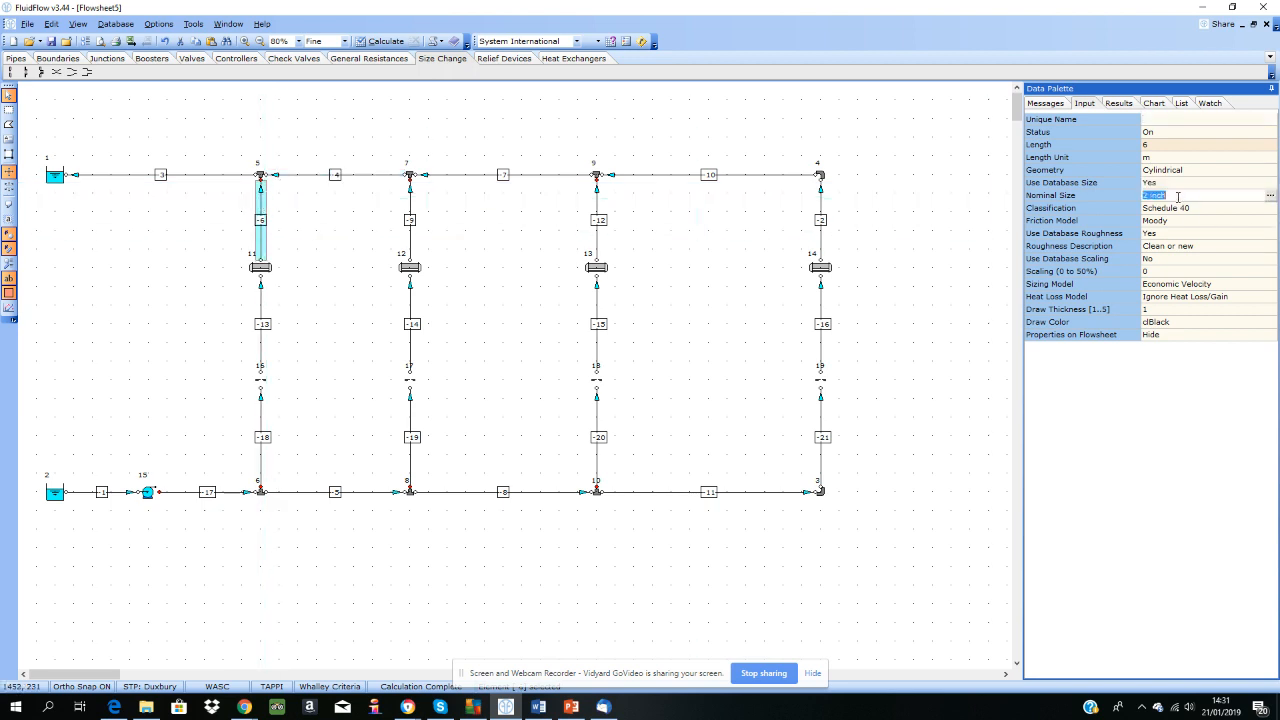
{"action": "left_click", "coordinate": [232, 176]}
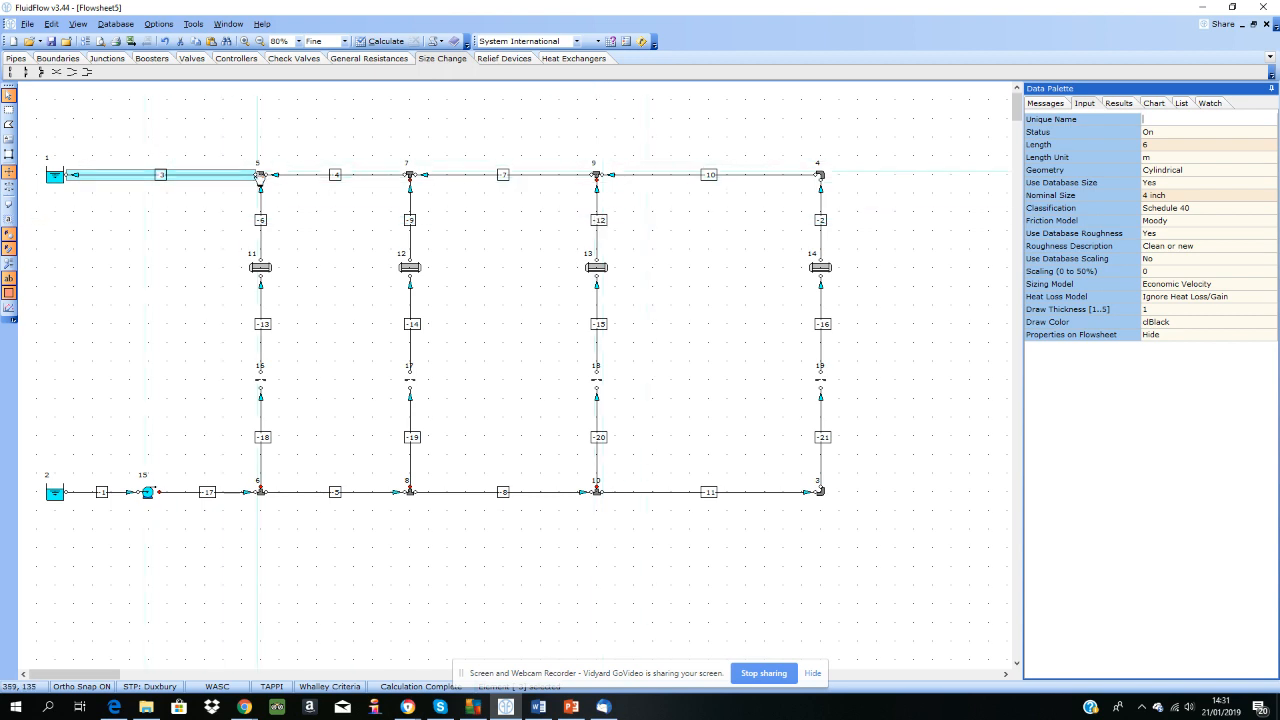
{"action": "left_click", "coordinate": [260, 175]}
{"action": "left_click", "coordinate": [1118, 103]}
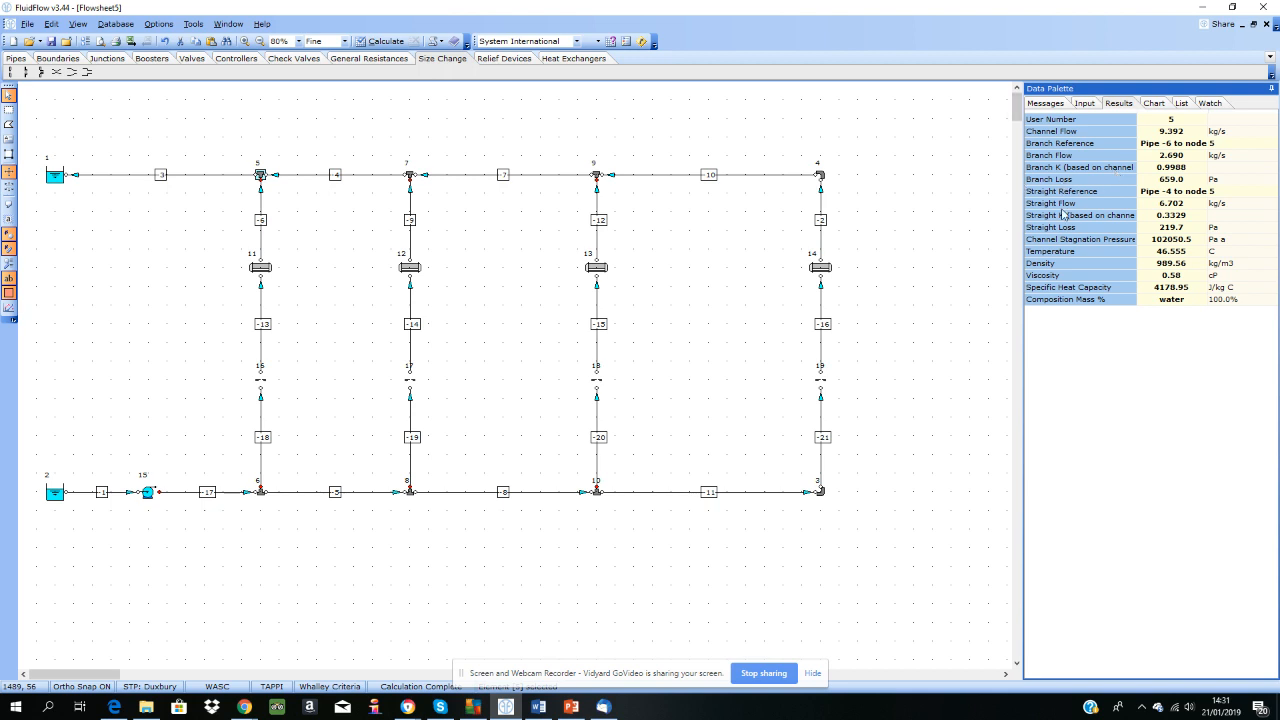
Step: Set the tee definition of junction 5 to Miller and recalculate to compare its K values and losses
{"action": "left_click", "coordinate": [1085, 103]}
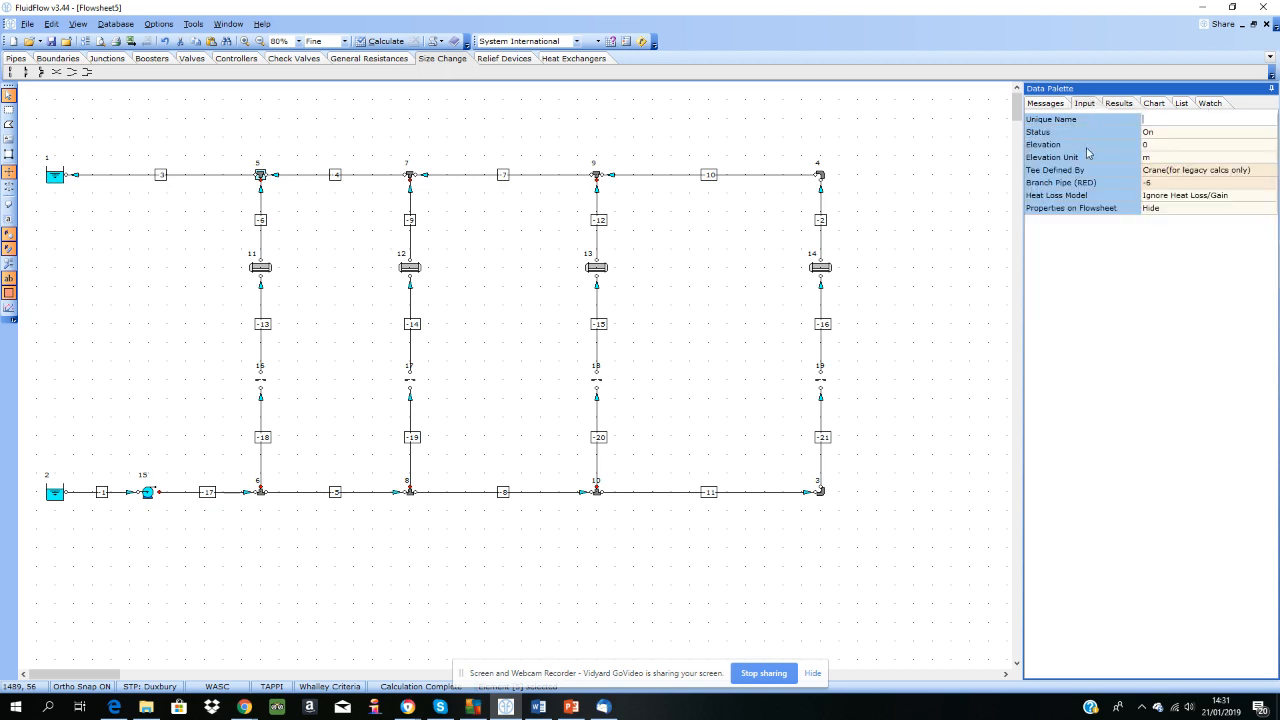
{"action": "left_click", "coordinate": [1268, 172]}
{"action": "left_click", "coordinate": [1268, 172]}
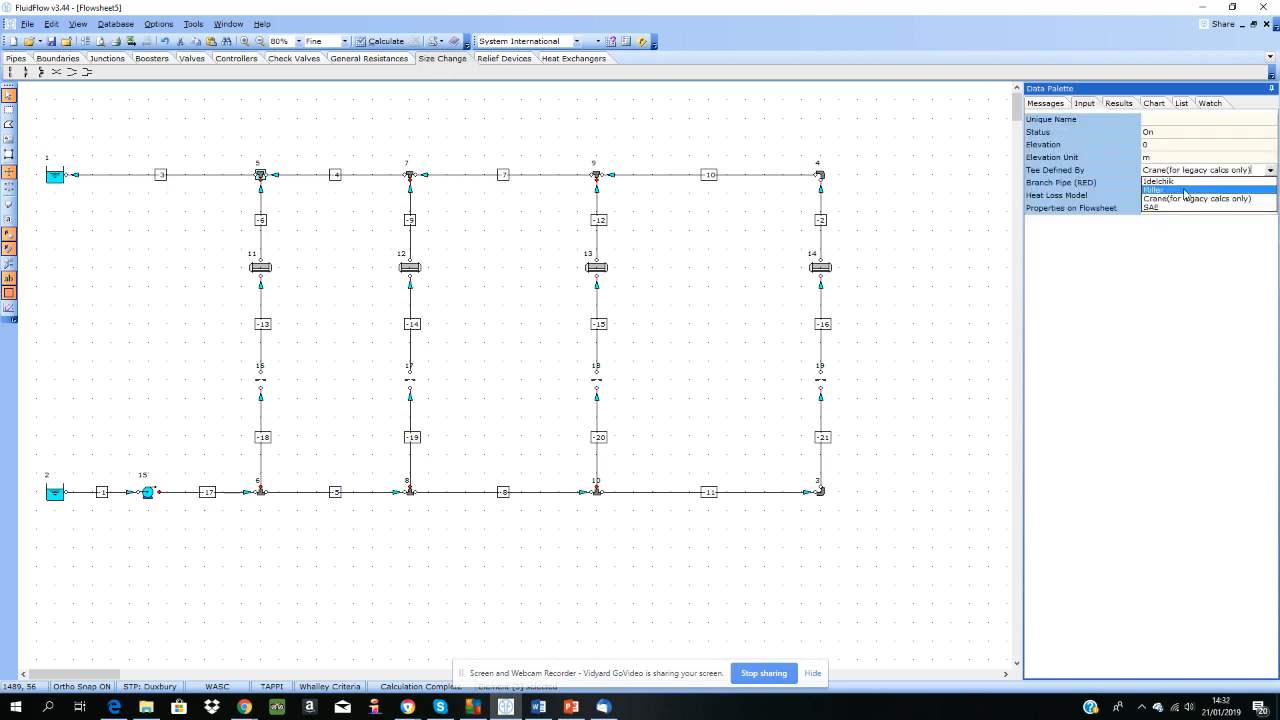
{"action": "left_click", "coordinate": [1190, 195]}
{"action": "left_click", "coordinate": [344, 41]}
{"action": "left_click", "coordinate": [380, 41]}
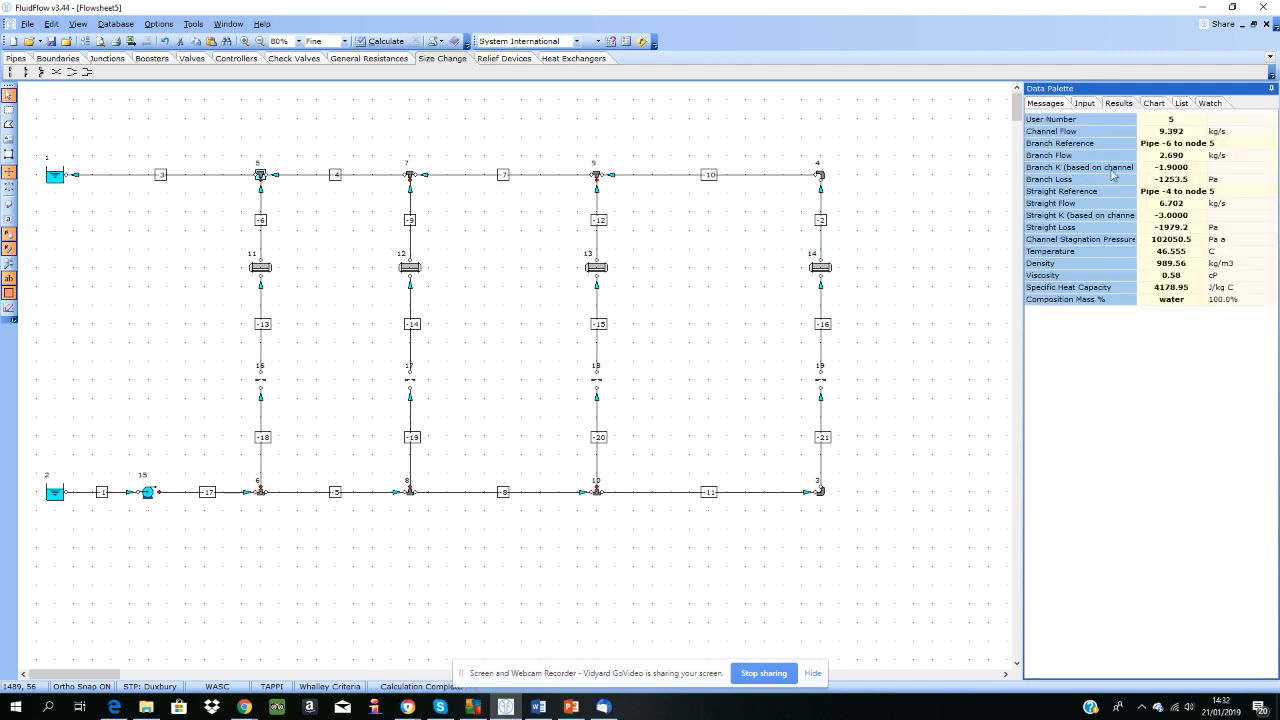
Step: Set the tee definition of junction 5 to Idelchik, recalculate, and review its results and inputs
{"action": "left_click", "coordinate": [1090, 103]}
{"action": "left_click", "coordinate": [1179, 172]}
{"action": "left_click", "coordinate": [1272, 172]}
{"action": "left_click", "coordinate": [1184, 188]}
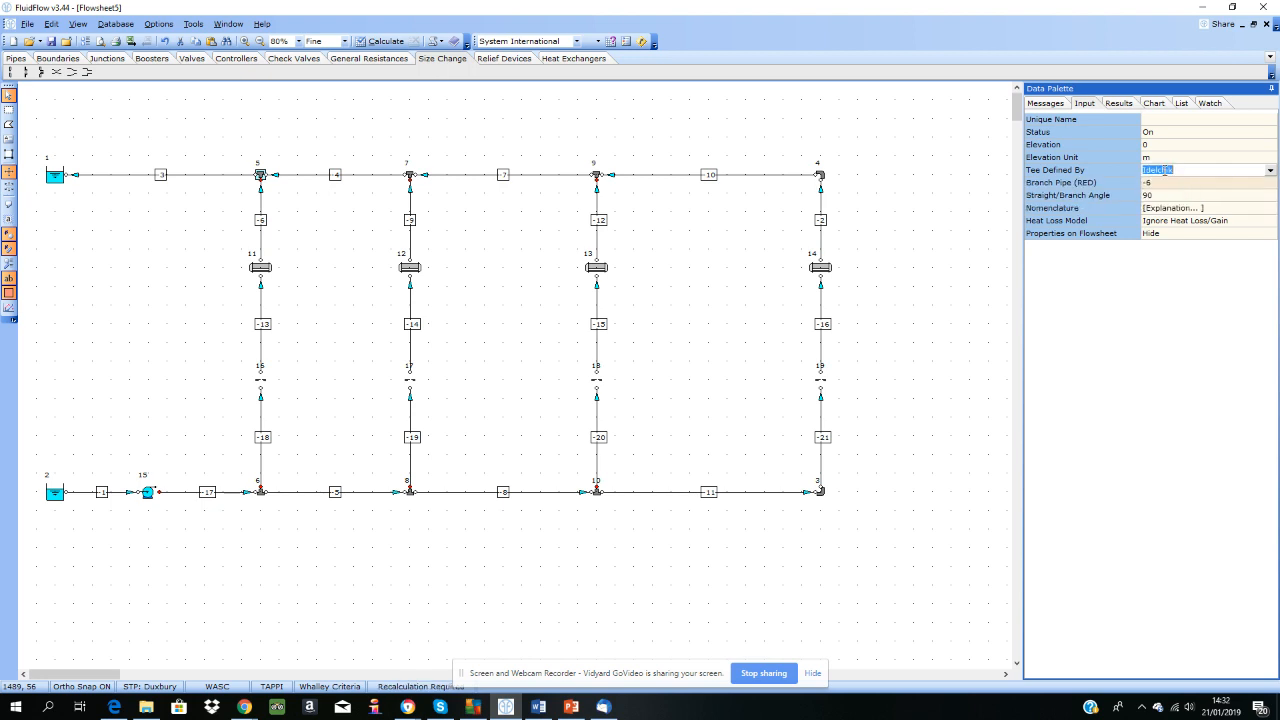
{"action": "left_click", "coordinate": [1120, 105]}
{"action": "left_click", "coordinate": [382, 41]}
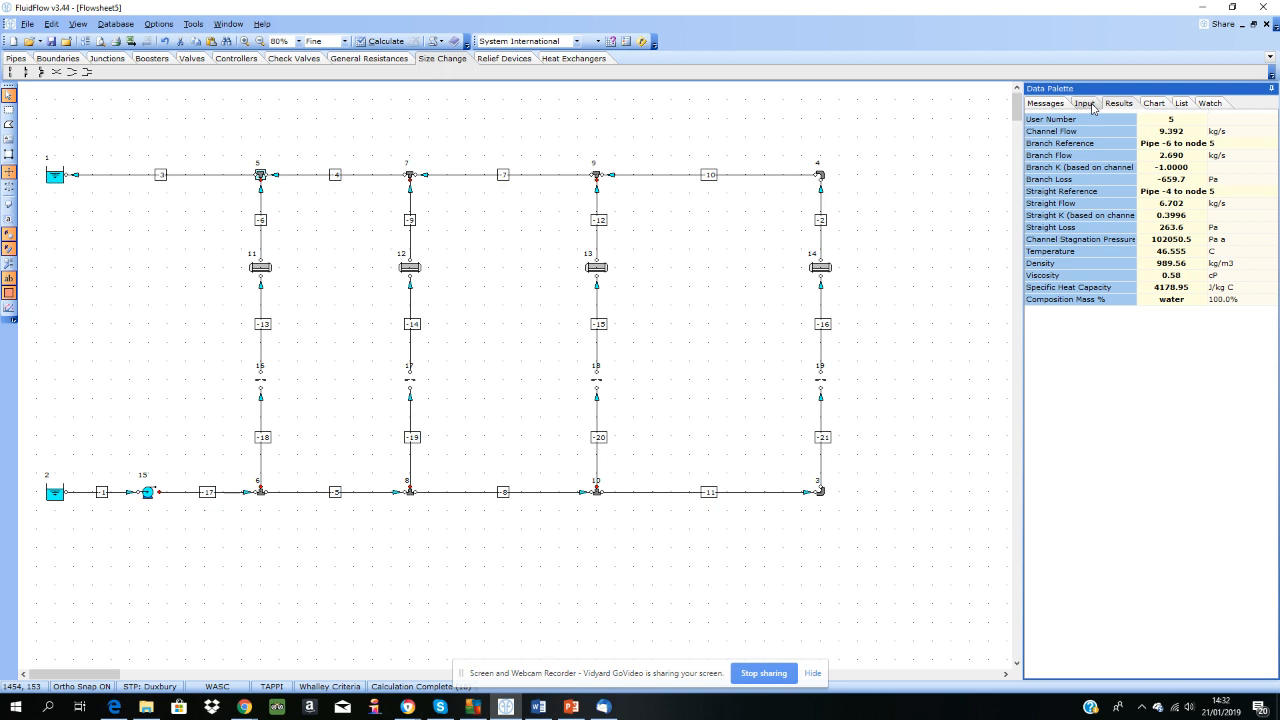
{"action": "left_click", "coordinate": [1090, 105]}
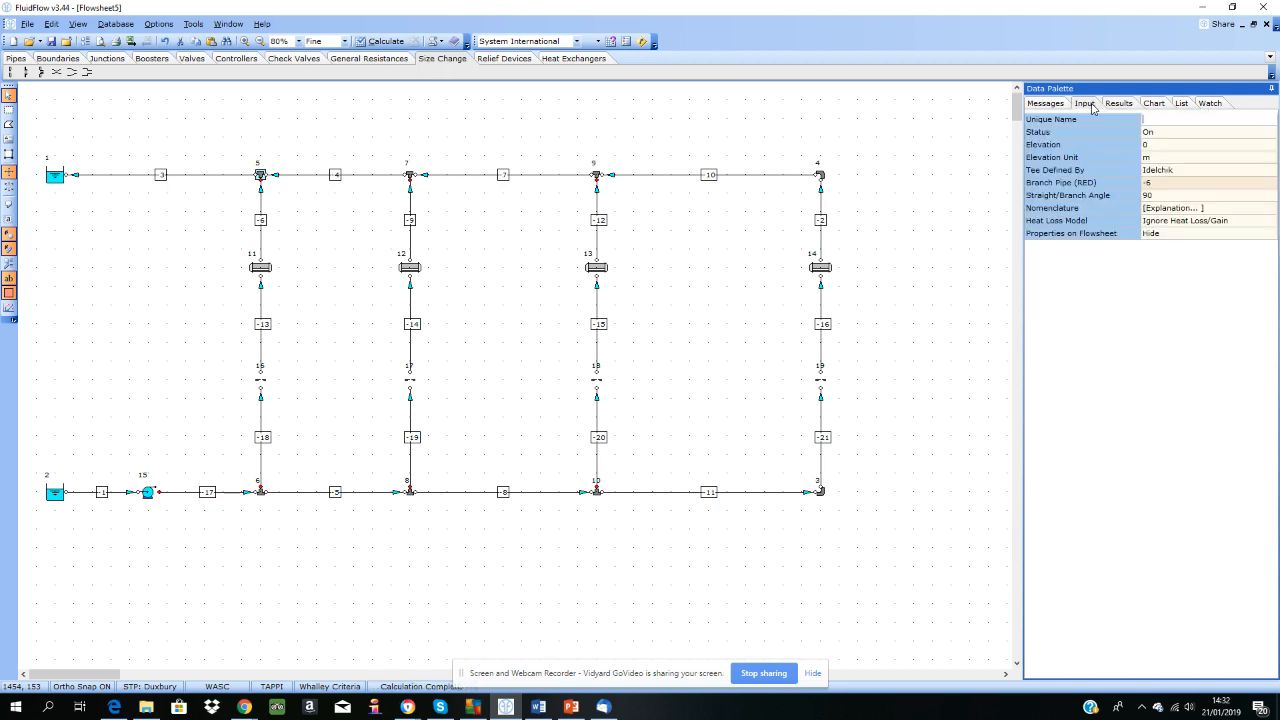